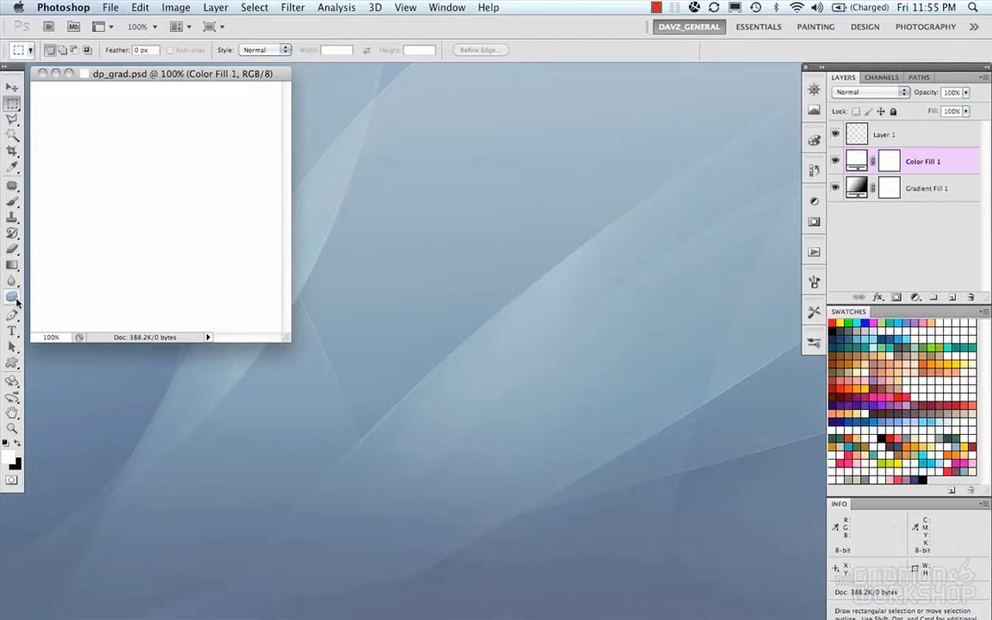
Step: Select the Gradient tool and check its editor and blend modes, keeping Normal
{"action": "left_click", "coordinate": [14, 267]}
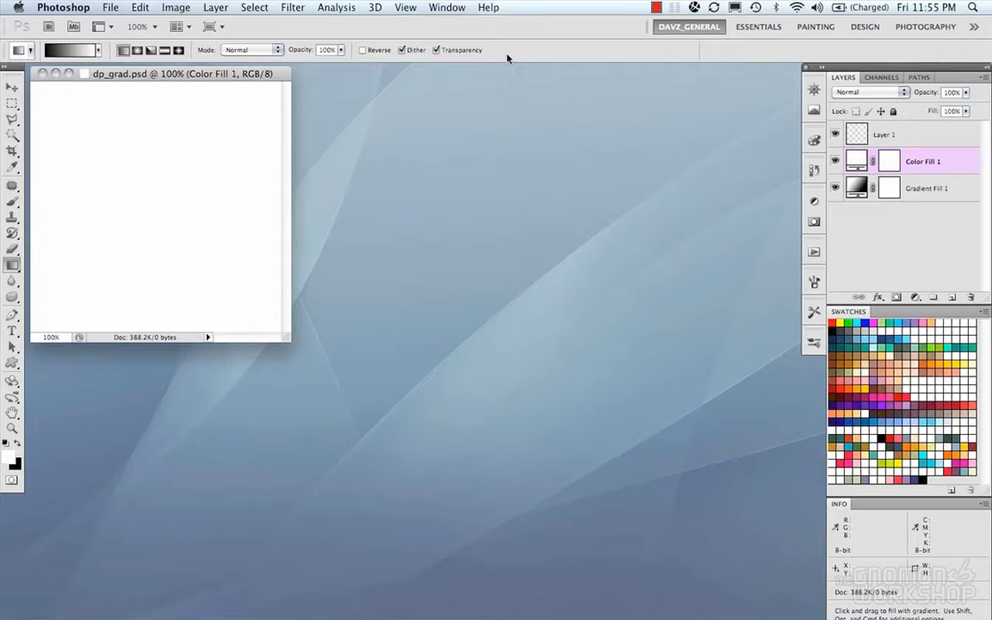
{"action": "left_click", "coordinate": [64, 49]}
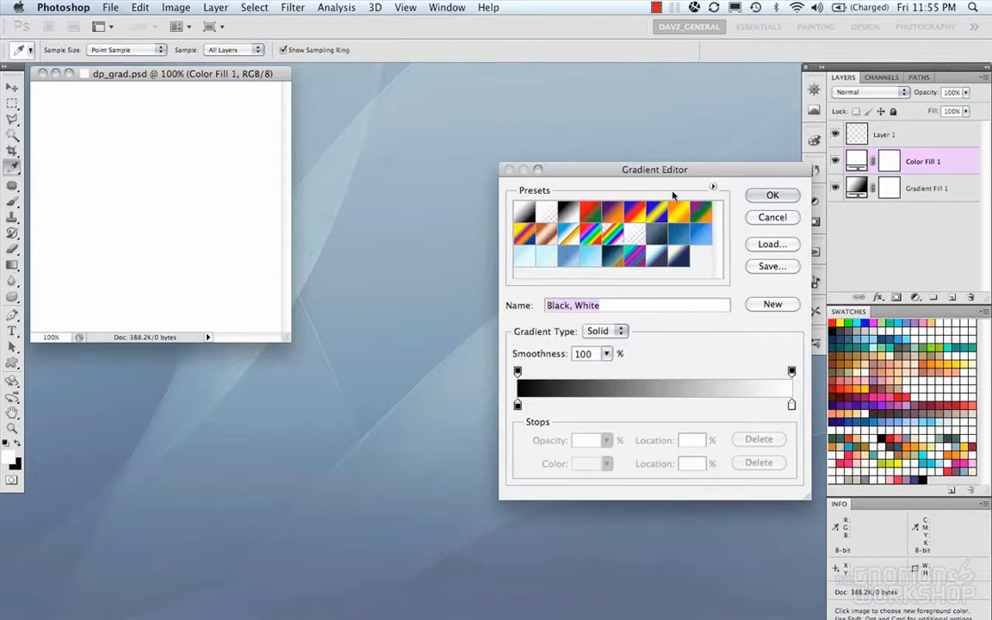
{"action": "key", "text": "Return"}
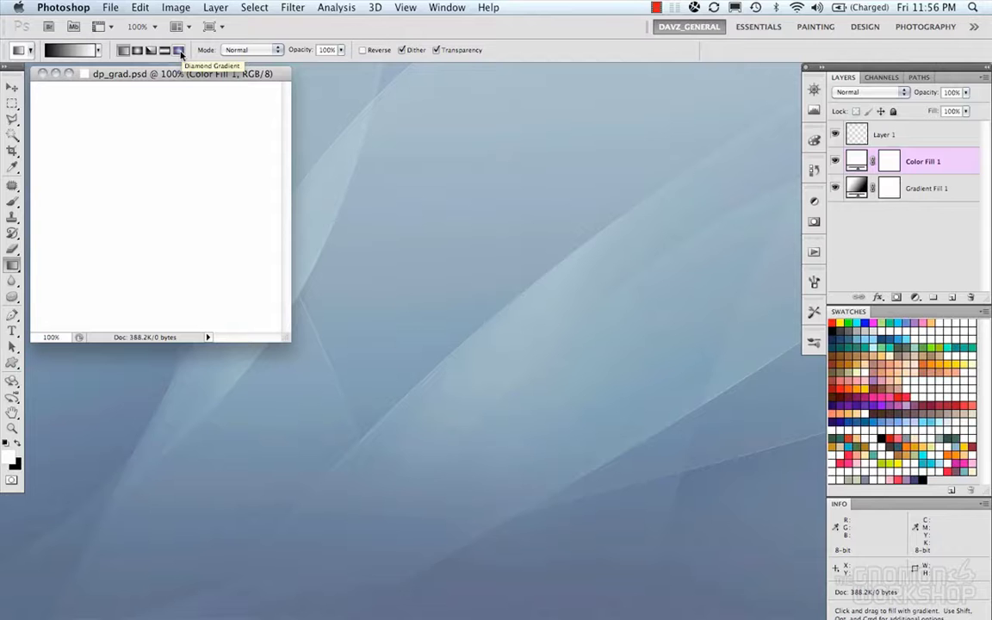
{"action": "left_click", "coordinate": [237, 50]}
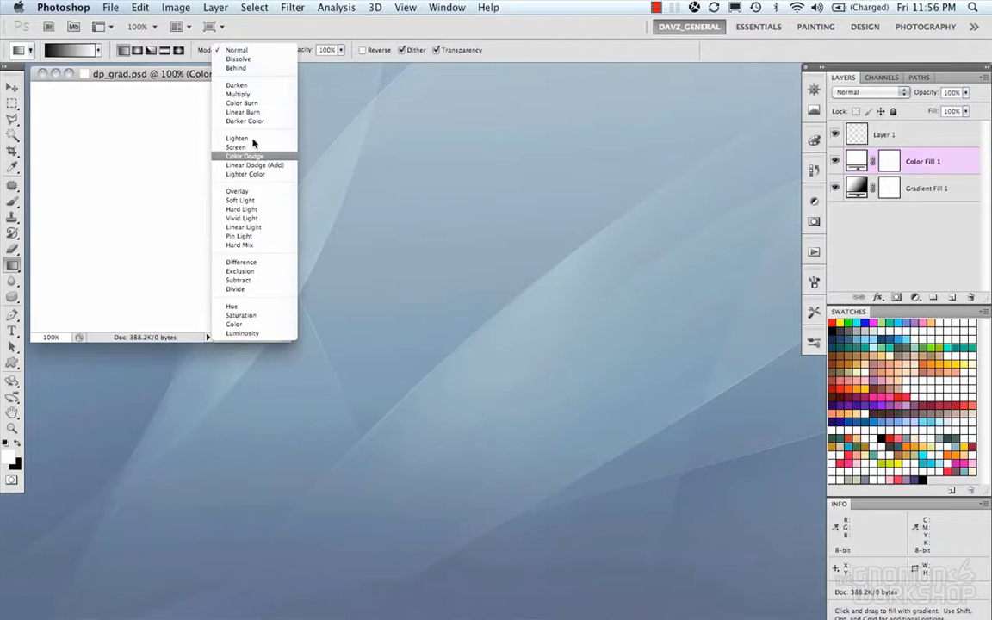
{"action": "left_click", "coordinate": [250, 54]}
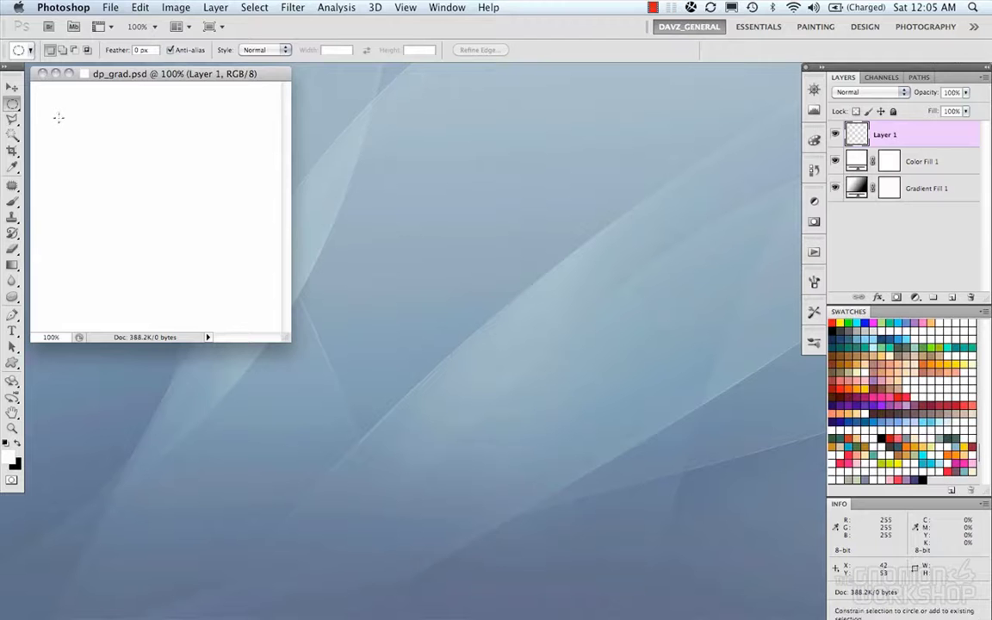
Step: Draw a circular selection and try diagonal linear gradients inside it, clearing each one
{"action": "left_click_drag", "start_coordinate": [58, 117], "coordinate": [285, 299]}
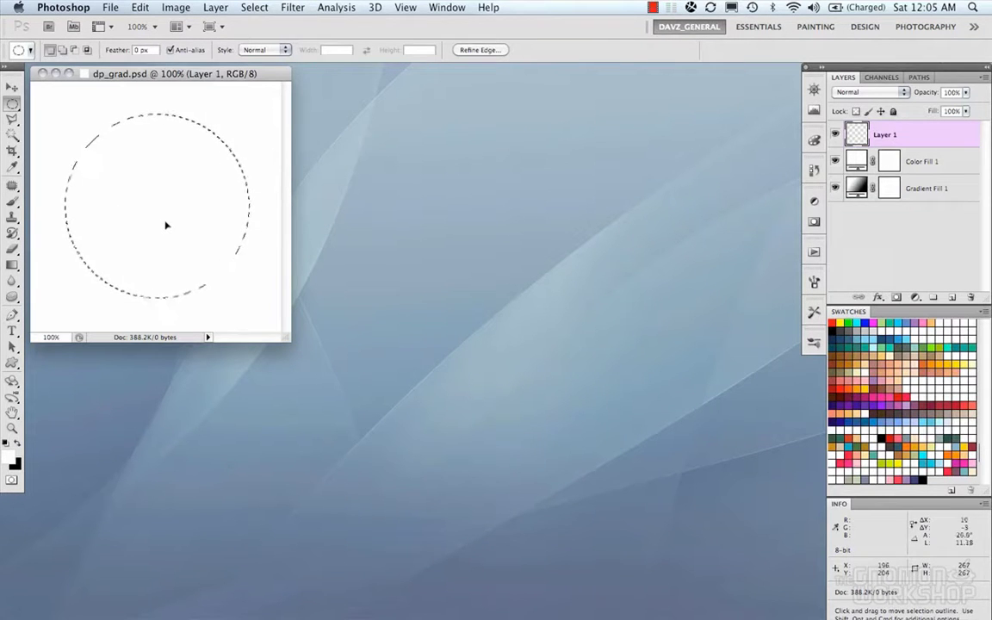
{"action": "key", "text": "g"}
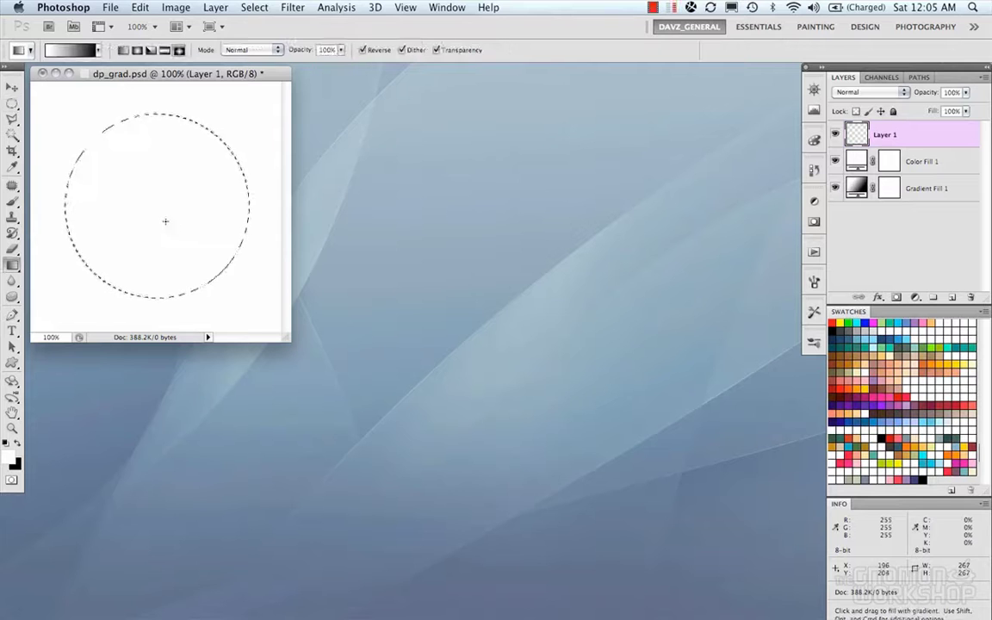
{"action": "left_click", "coordinate": [136, 50]}
{"action": "left_click_drag", "start_coordinate": [114, 161], "coordinate": [217, 237]}
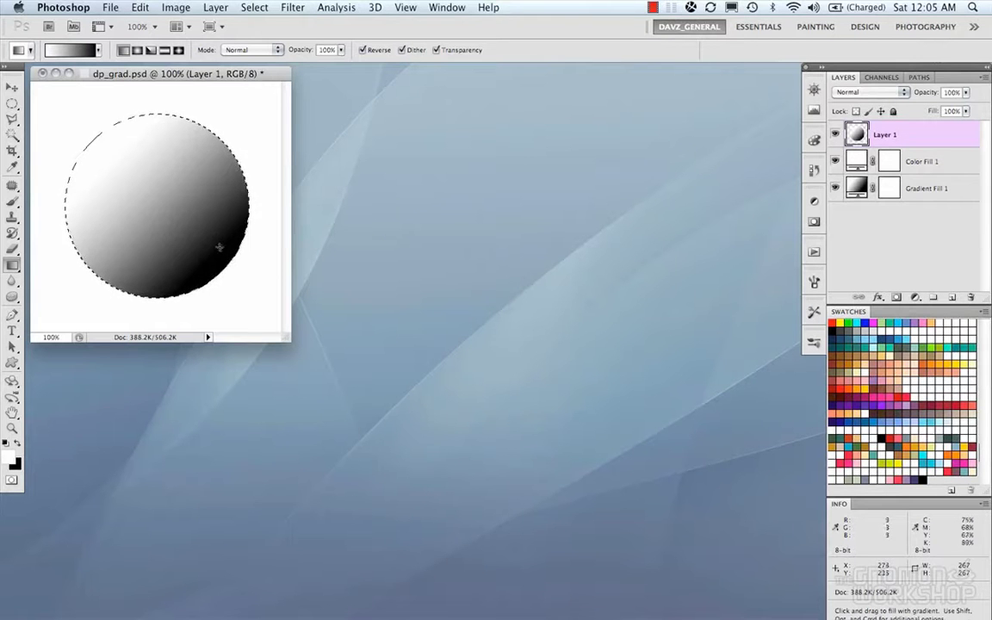
{"action": "left_click_drag", "start_coordinate": [106, 155], "coordinate": [214, 261]}
{"action": "key", "text": "BackSpace"}
{"action": "left_click_drag", "start_coordinate": [103, 160], "coordinate": [230, 259]}
{"action": "key", "text": "BackSpace"}
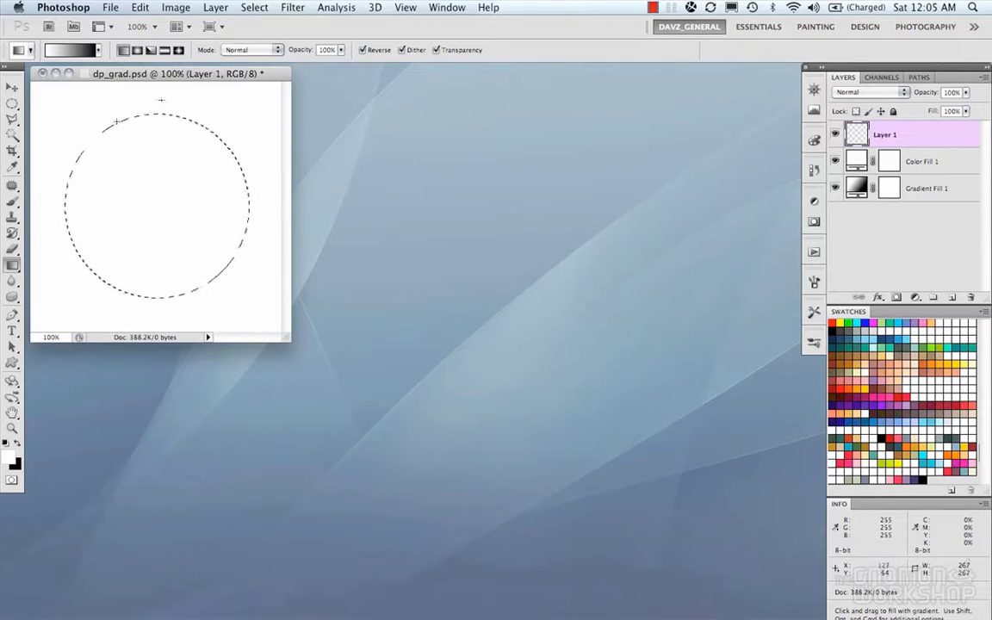
Step: Try radial gradients from the circle's centre, then undo the radial fill
{"action": "left_click", "coordinate": [137, 50]}
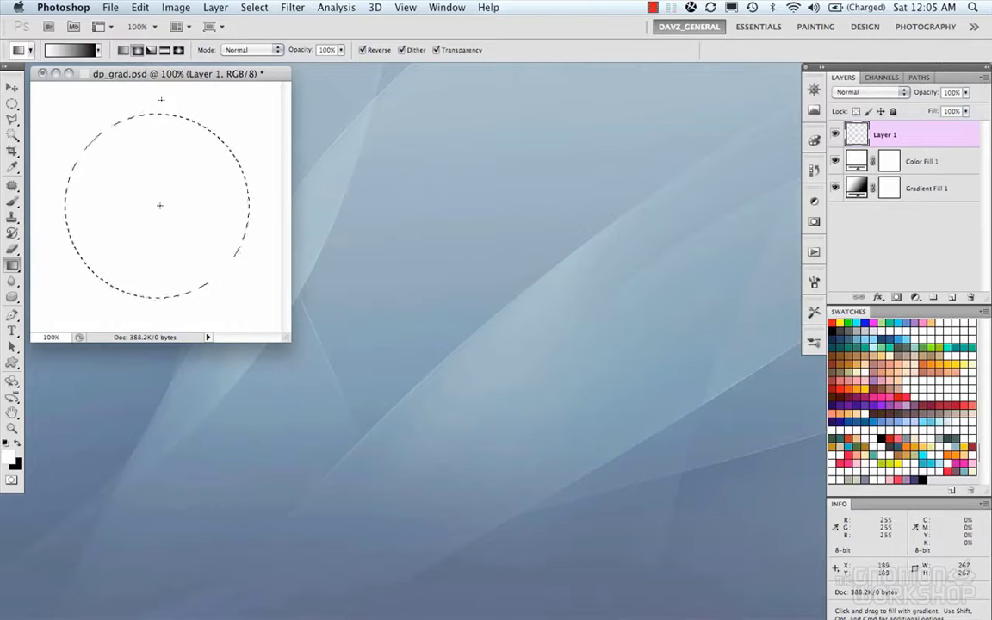
{"action": "left_click_drag", "start_coordinate": [159, 205], "coordinate": [243, 215]}
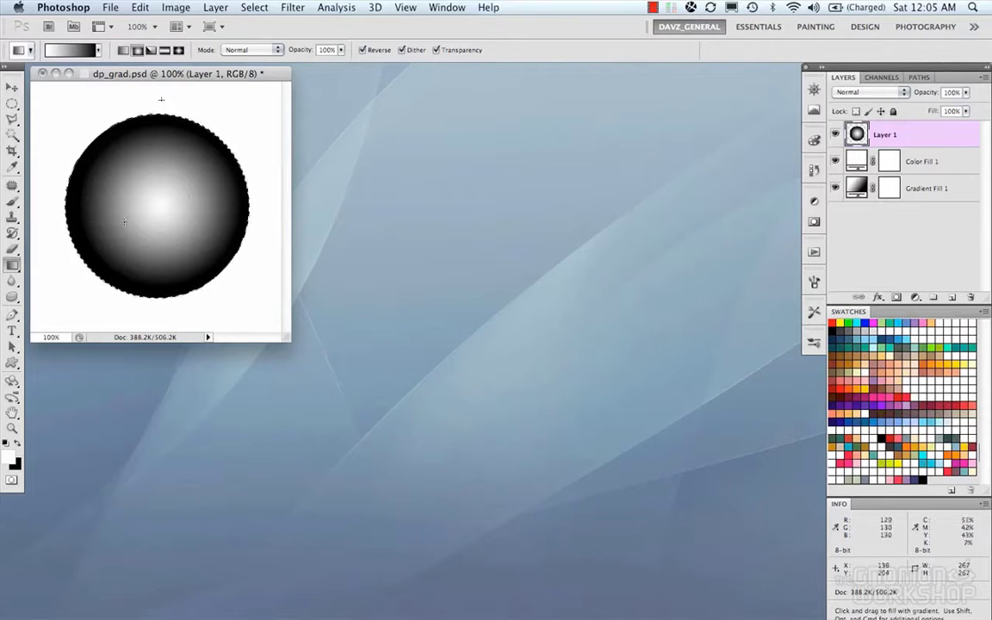
{"action": "left_click_drag", "start_coordinate": [169, 200], "coordinate": [189, 140]}
{"action": "key", "text": "Delete"}
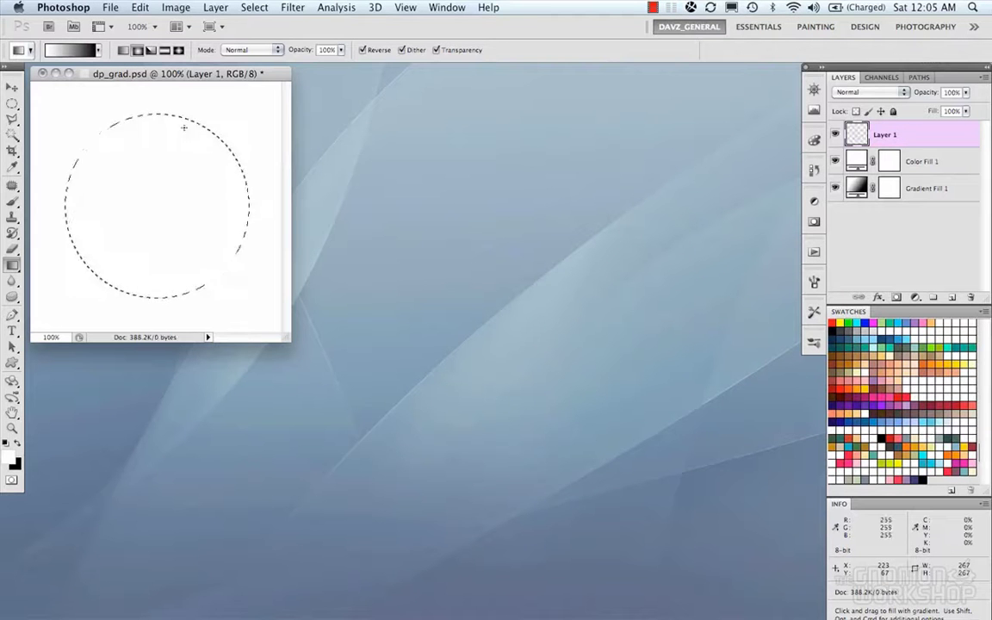
{"action": "left_click", "coordinate": [151, 50]}
{"action": "left_click_drag", "start_coordinate": [160, 206], "coordinate": [244, 206]}
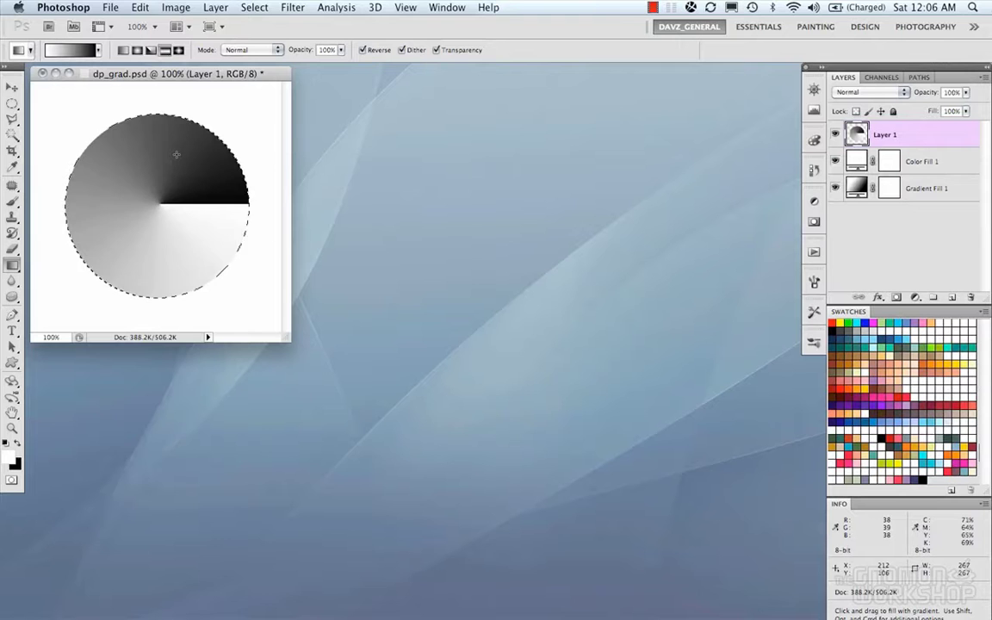
{"action": "key", "text": "Delete"}
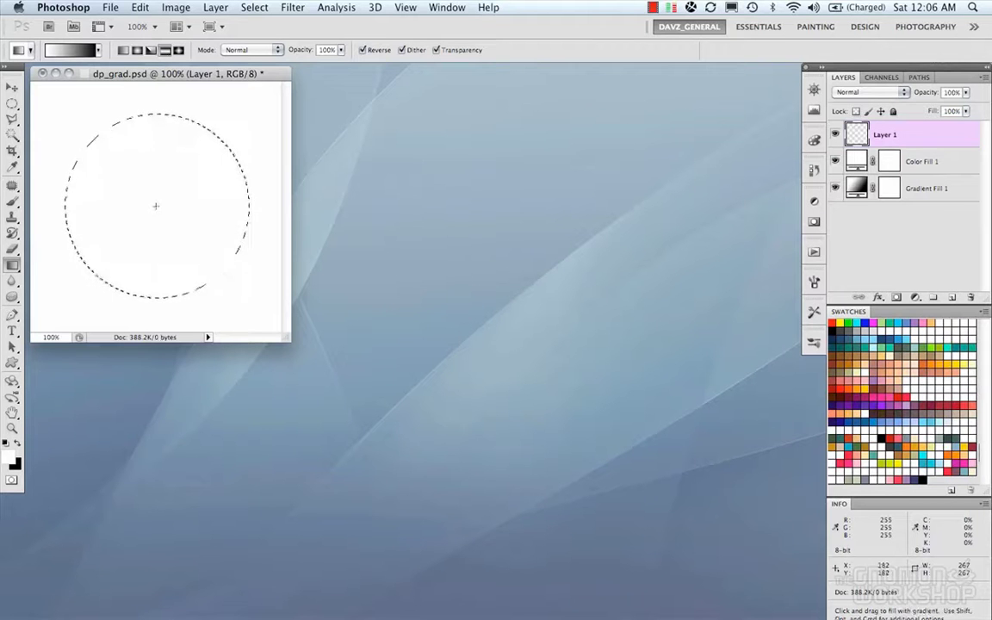
{"action": "left_click_drag", "start_coordinate": [156, 202], "coordinate": [242, 203]}
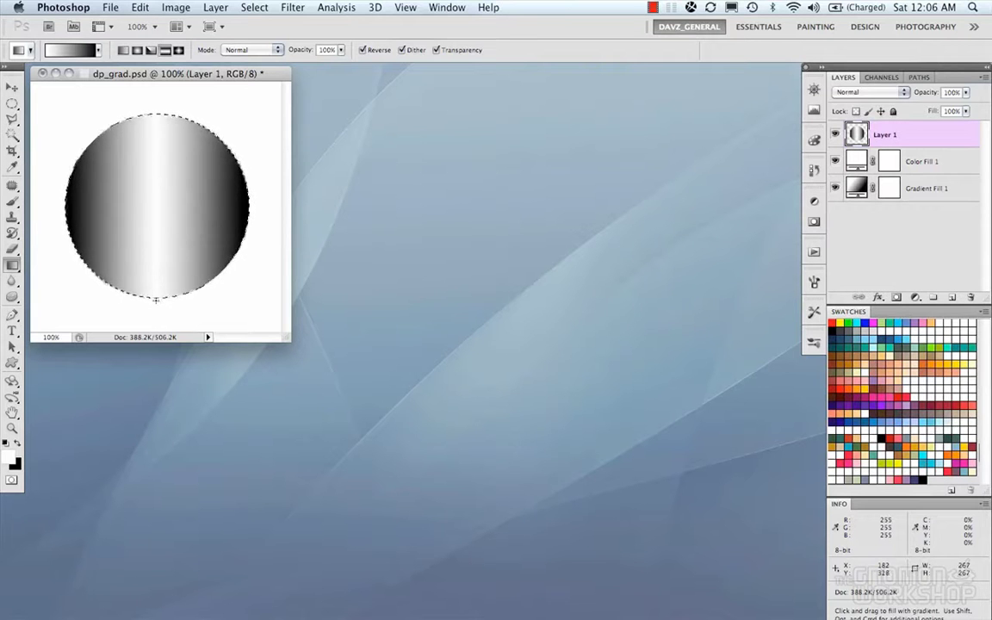
{"action": "key", "text": "Delete"}
{"action": "left_click_drag", "start_coordinate": [151, 206], "coordinate": [160, 281]}
{"action": "key", "text": "Delete"}
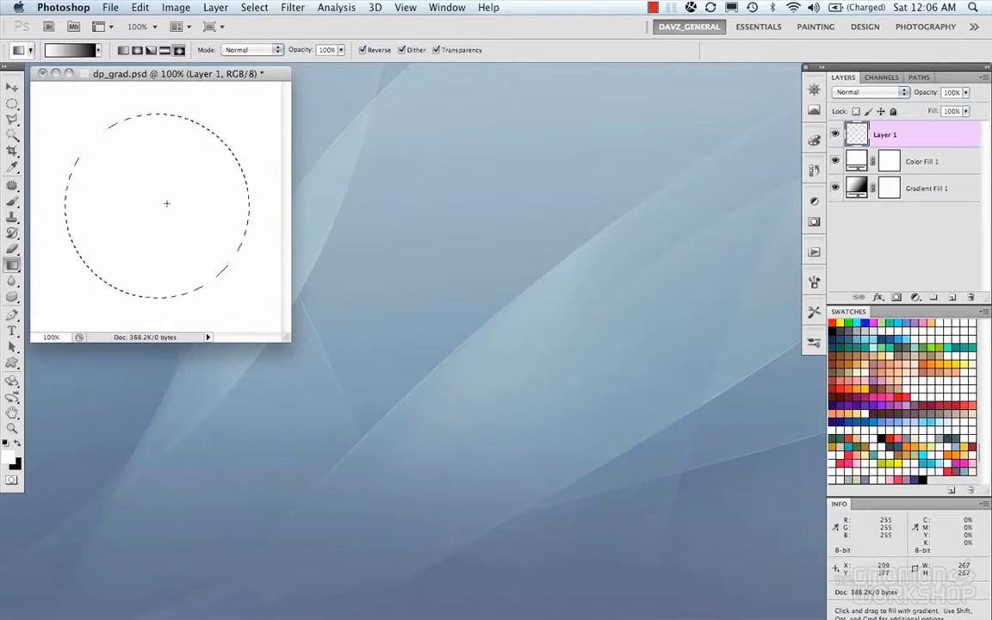
{"action": "left_click_drag", "start_coordinate": [156, 200], "coordinate": [237, 182]}
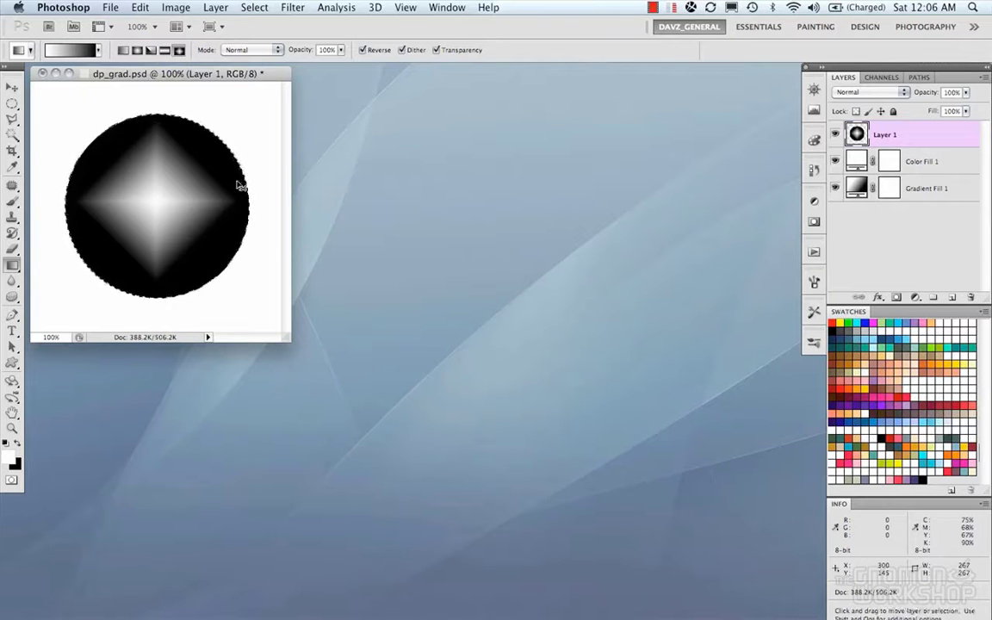
{"action": "key", "text": "Delete"}
{"action": "left_click_drag", "start_coordinate": [157, 203], "coordinate": [275, 204]}
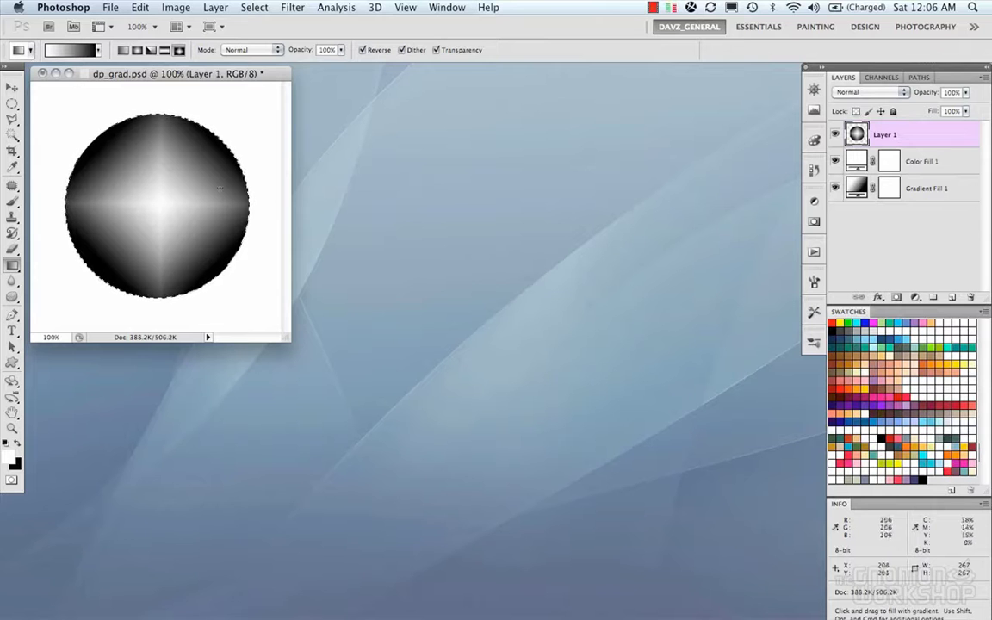
{"action": "key", "text": "Delete"}
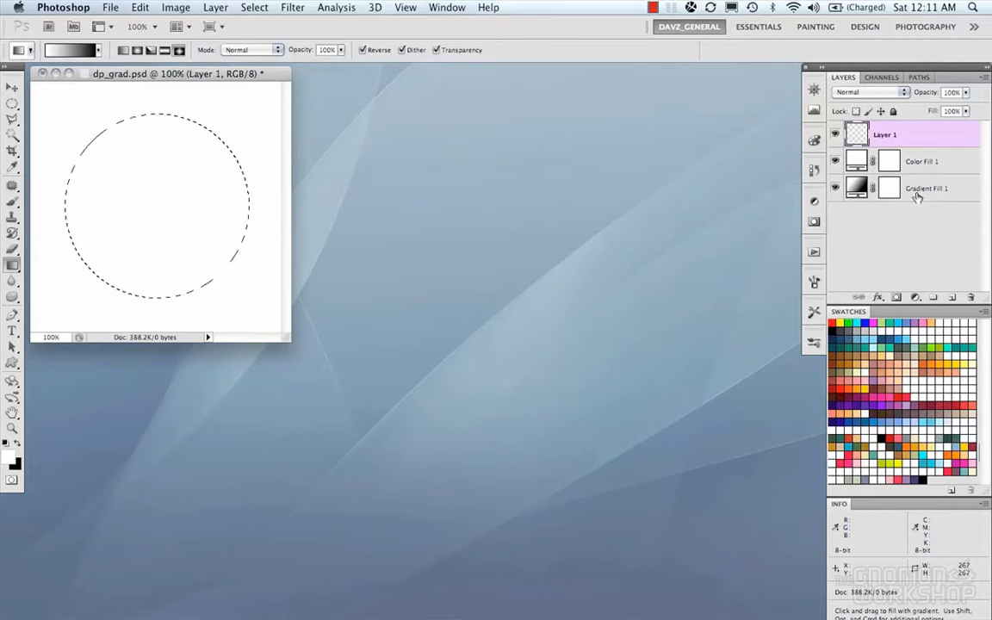
Step: Drag the old Gradient Fill 1 layer to the trash and deselect the circle
{"action": "left_click", "coordinate": [917, 195]}
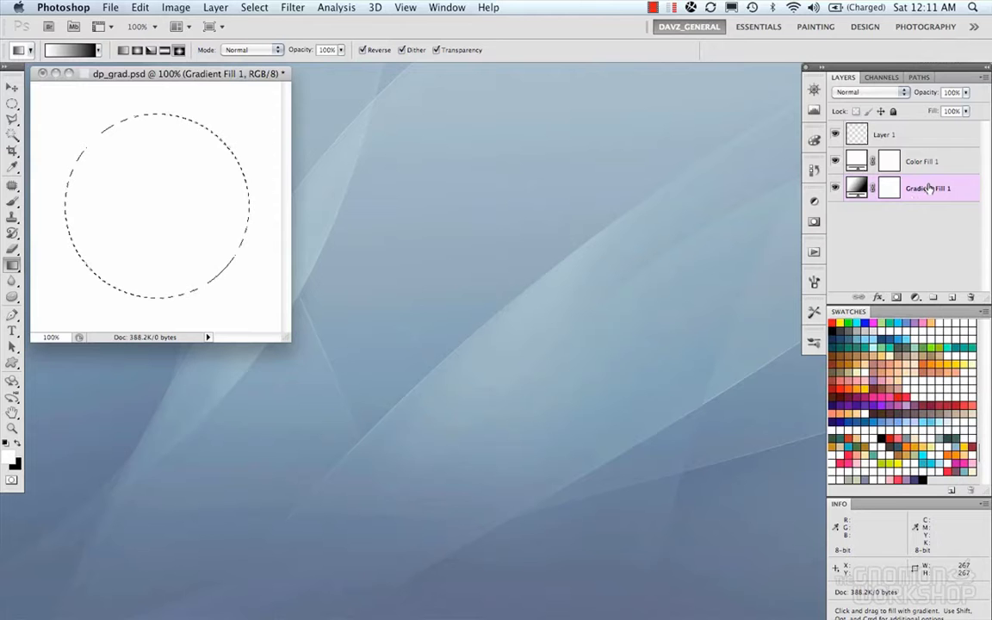
{"action": "left_click_drag", "start_coordinate": [922, 193], "coordinate": [970, 298]}
{"action": "key", "text": "super+d"}
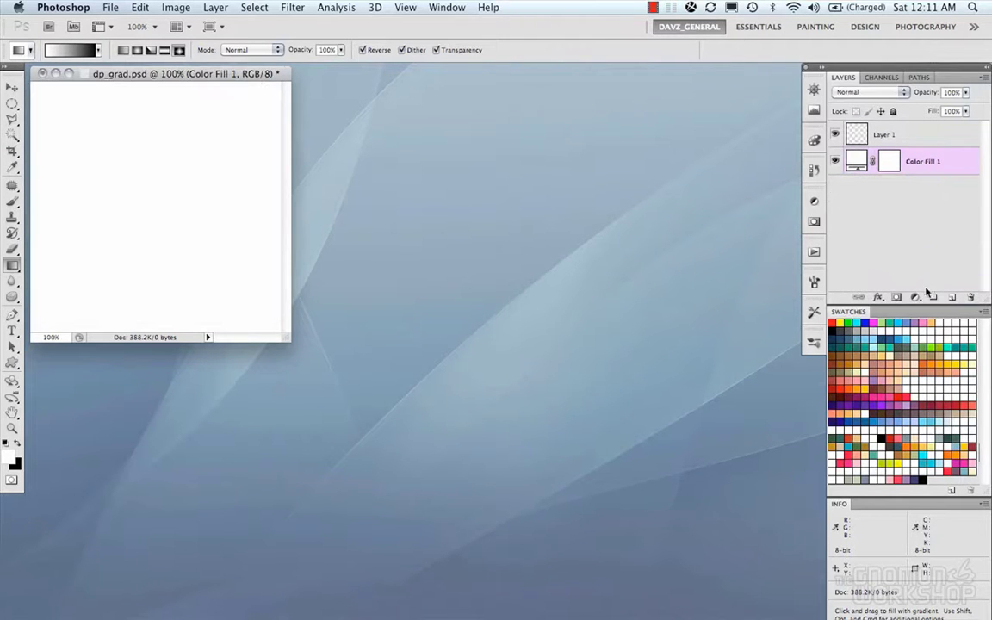
Step: Add a new Gradient Fill layer and check its Style list, keeping Linear
{"action": "left_click", "coordinate": [916, 297]}
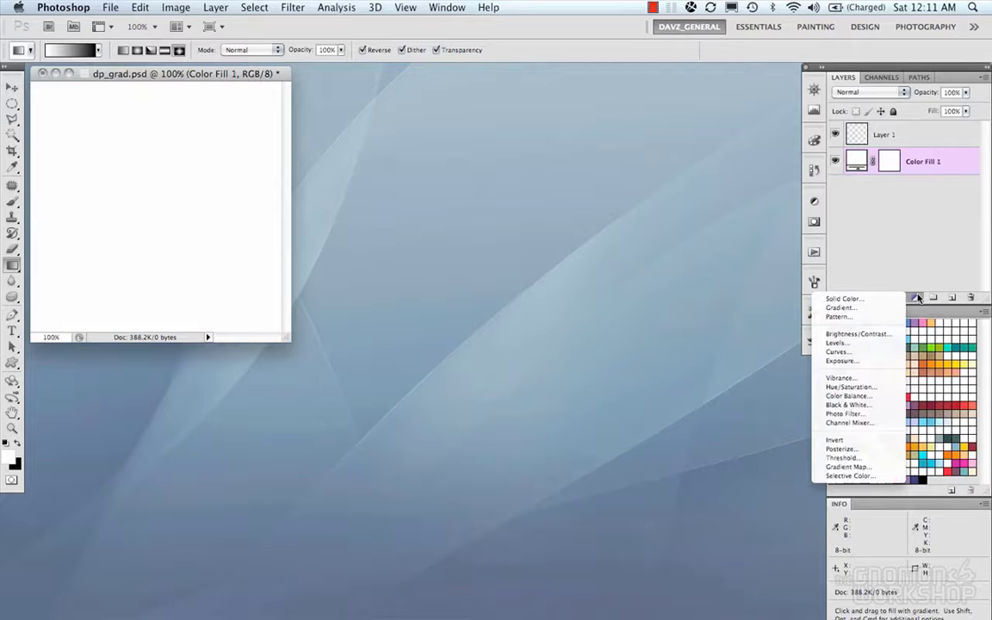
{"action": "left_click", "coordinate": [860, 309]}
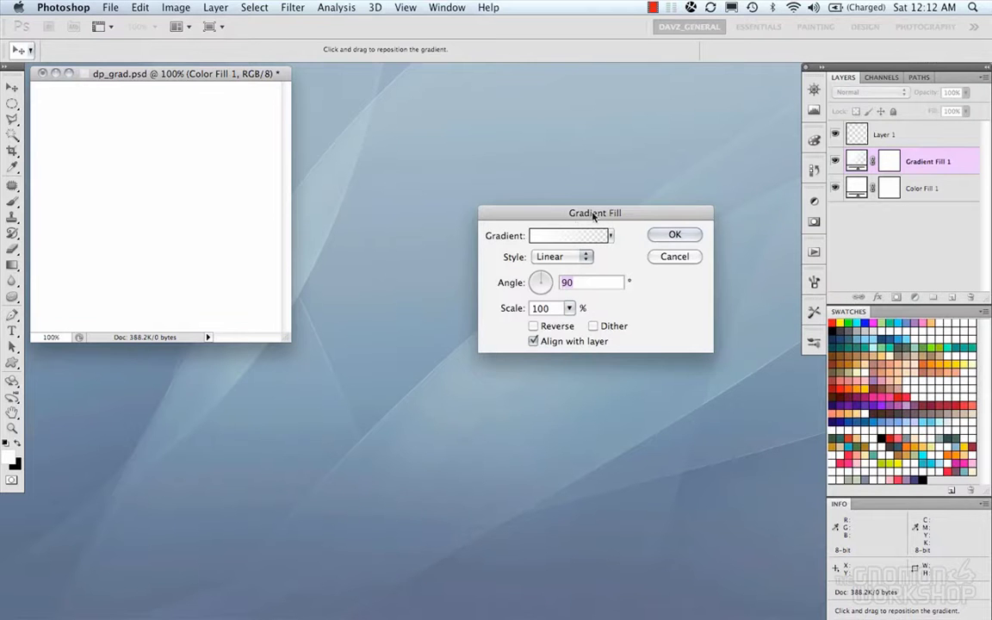
{"action": "left_click_drag", "start_coordinate": [598, 215], "coordinate": [540, 135]}
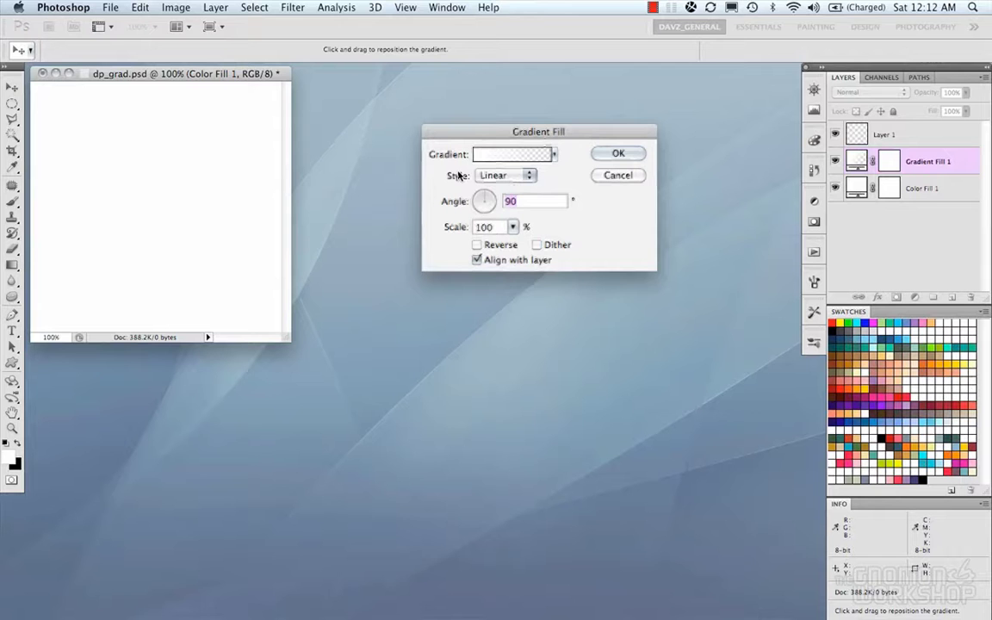
{"action": "left_click", "coordinate": [501, 177]}
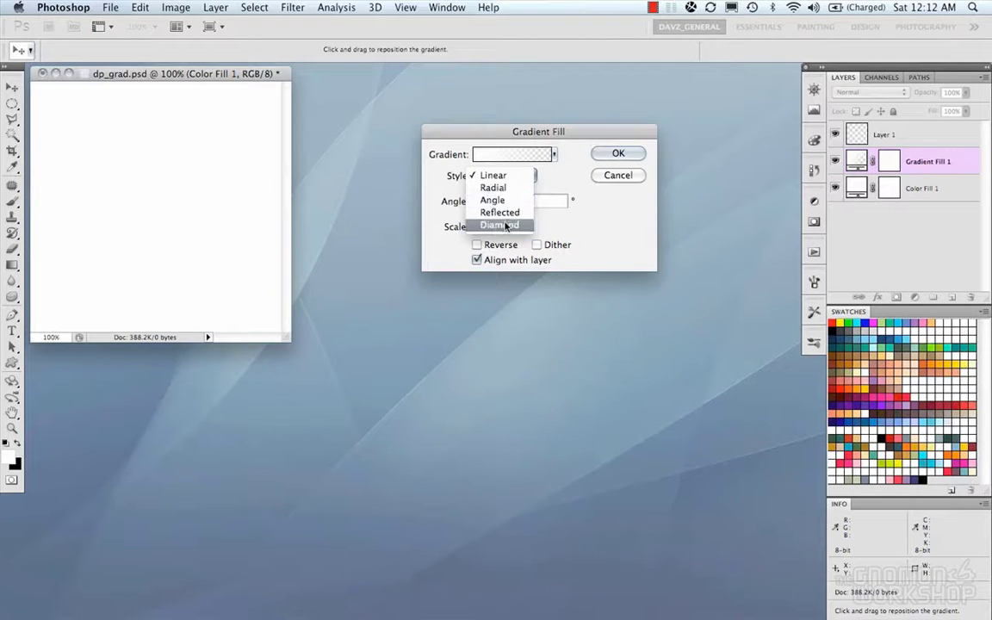
{"action": "left_click", "coordinate": [493, 176]}
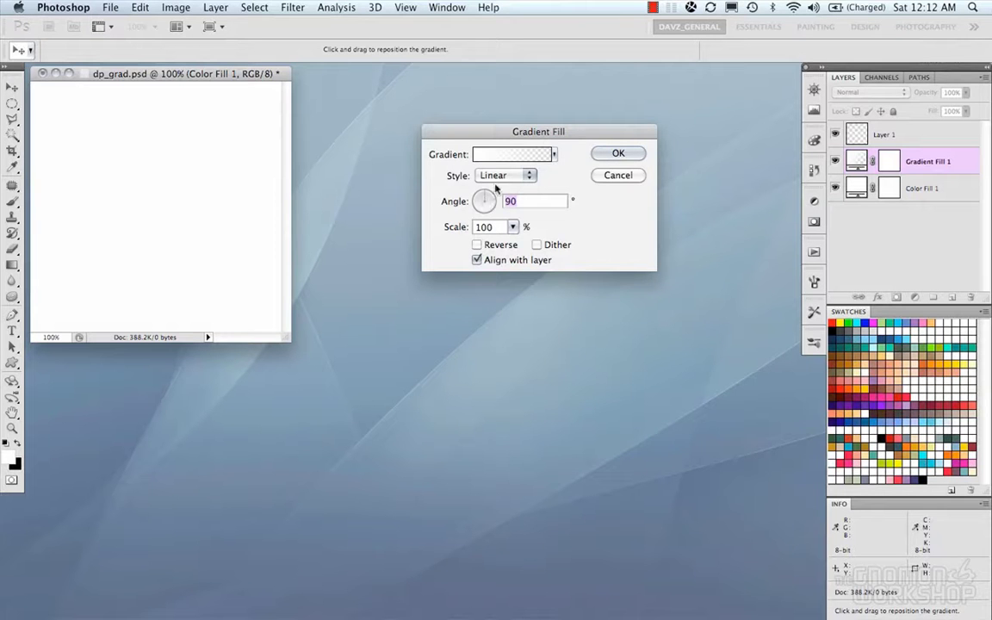
Step: Load the Black, White preset gradient into the fill
{"action": "left_click", "coordinate": [506, 155]}
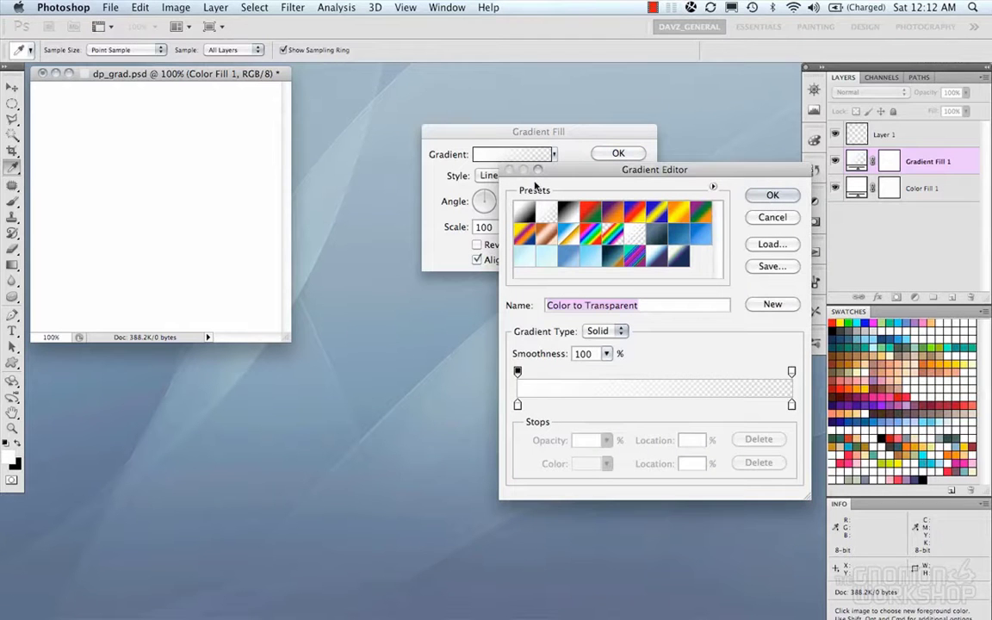
{"action": "left_click", "coordinate": [564, 213]}
{"action": "left_click", "coordinate": [766, 195]}
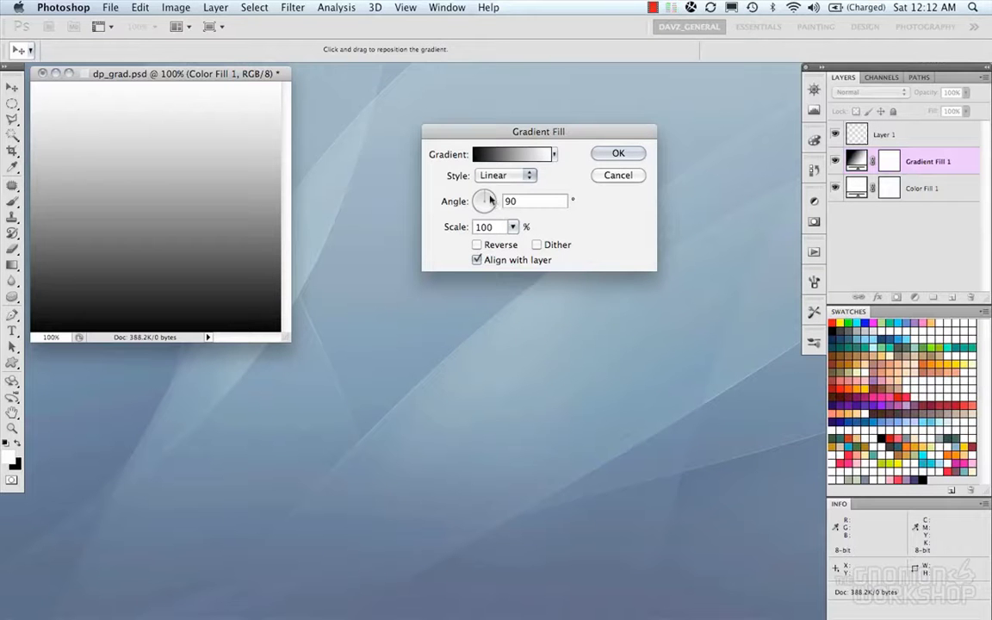
Step: Try a 30° angle, 41% scale and Reverse on the gradient fill
{"action": "mouse_move", "coordinate": [490, 200]}
{"action": "left_mouse_down"}
{"action": "mouse_move", "coordinate": [491, 212]}
{"action": "mouse_move", "coordinate": [478, 210]}
{"action": "mouse_move", "coordinate": [483, 190]}
{"action": "left_mouse_up"}
{"action": "left_click_drag", "start_coordinate": [569, 137], "coordinate": [566, 138]}
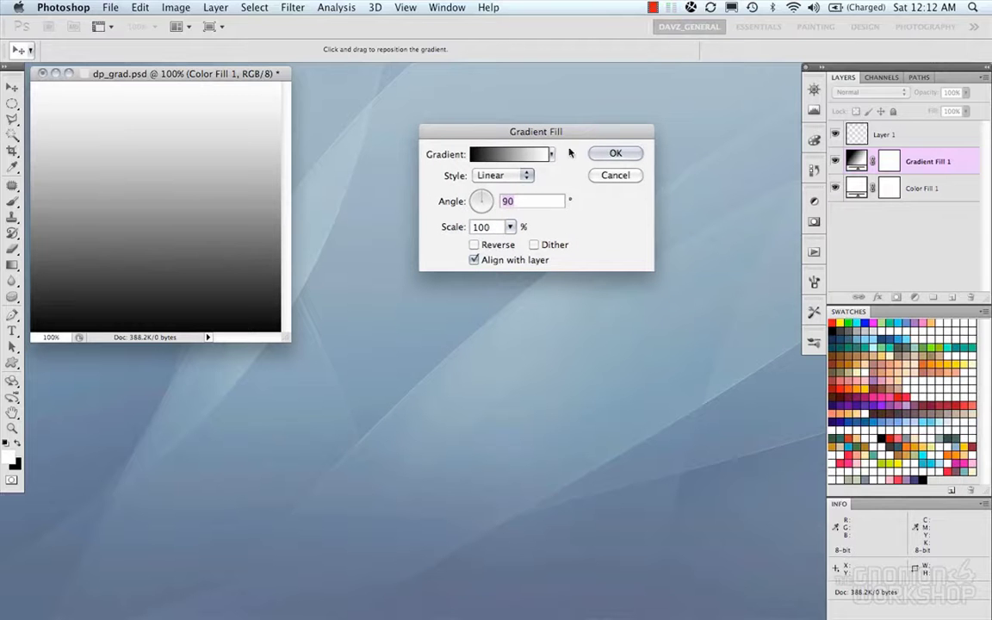
{"action": "left_click", "coordinate": [510, 227]}
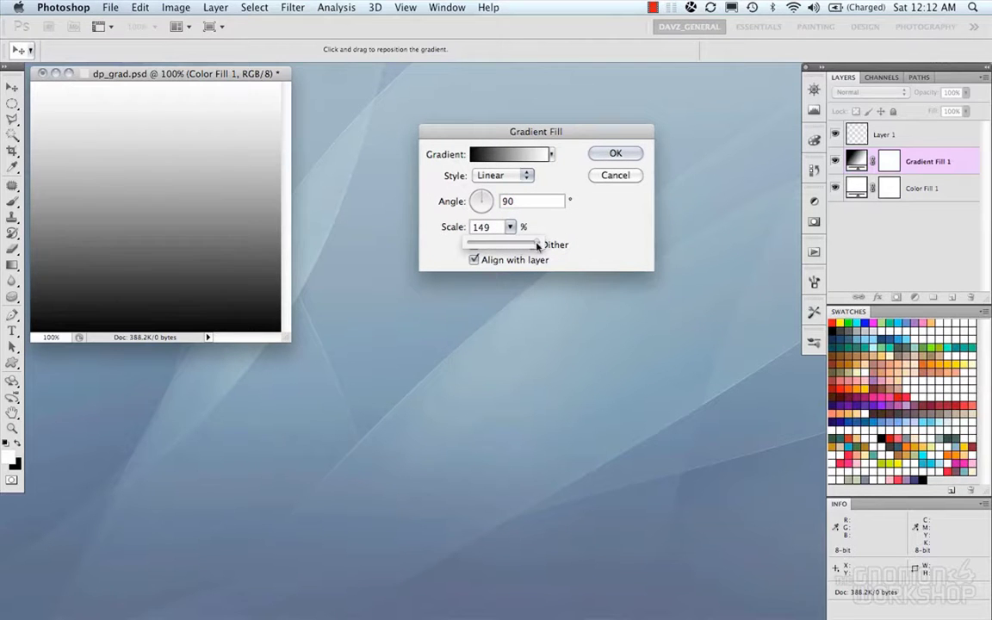
{"action": "mouse_move", "coordinate": [537, 246]}
{"action": "left_mouse_down"}
{"action": "mouse_move", "coordinate": [469, 248]}
{"action": "mouse_move", "coordinate": [544, 246]}
{"action": "left_mouse_up"}
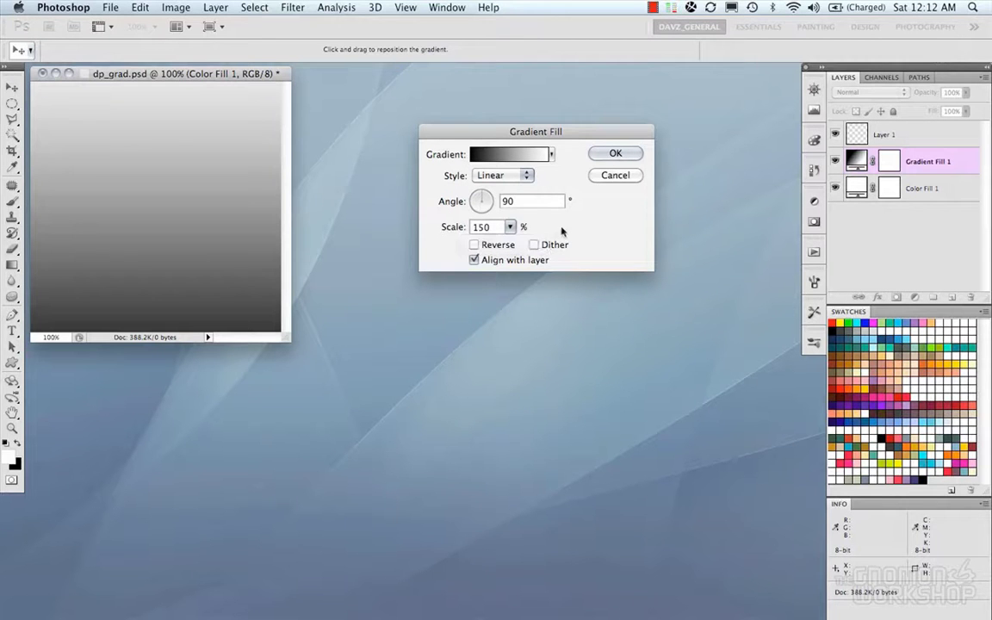
{"action": "left_click", "coordinate": [489, 248]}
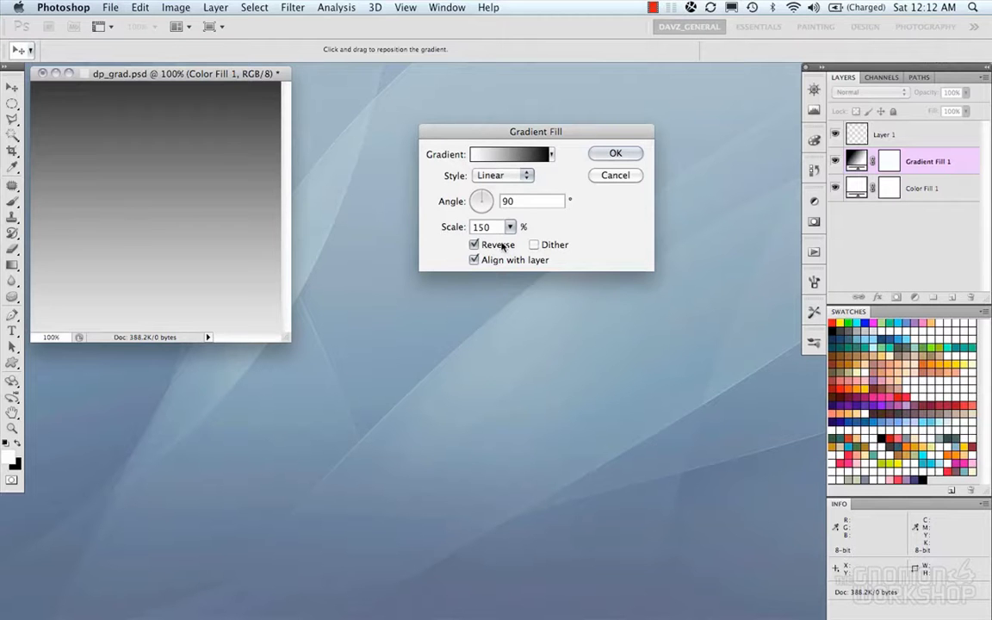
{"action": "left_click", "coordinate": [502, 246]}
Step: Toggle Dither and Align with Layer, then drag the gradient on the canvas
{"action": "left_click", "coordinate": [543, 246]}
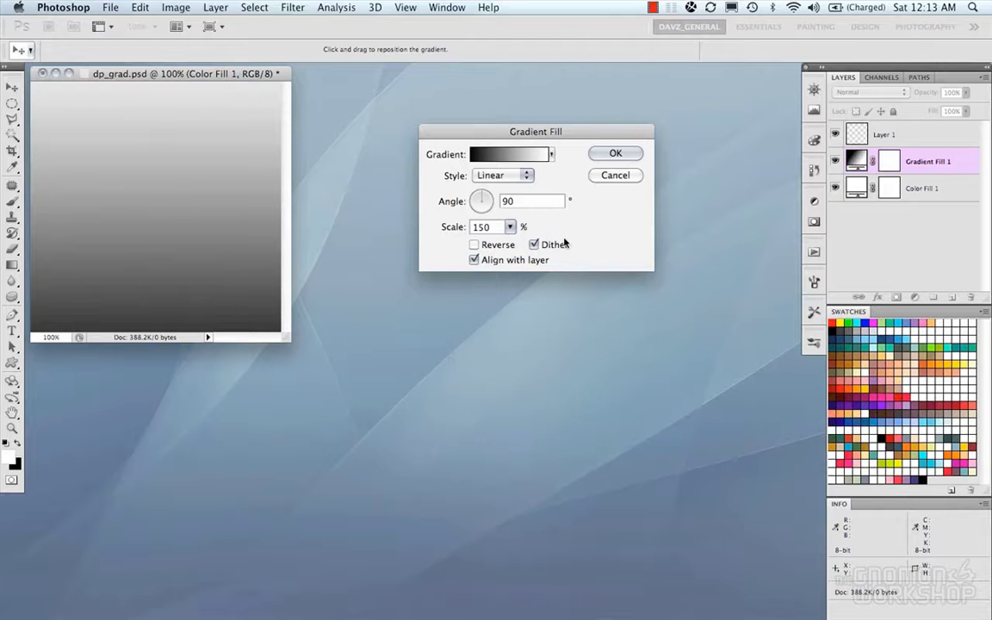
{"action": "left_click", "coordinate": [560, 244]}
{"action": "left_click", "coordinate": [530, 260]}
{"action": "left_click", "coordinate": [529, 260]}
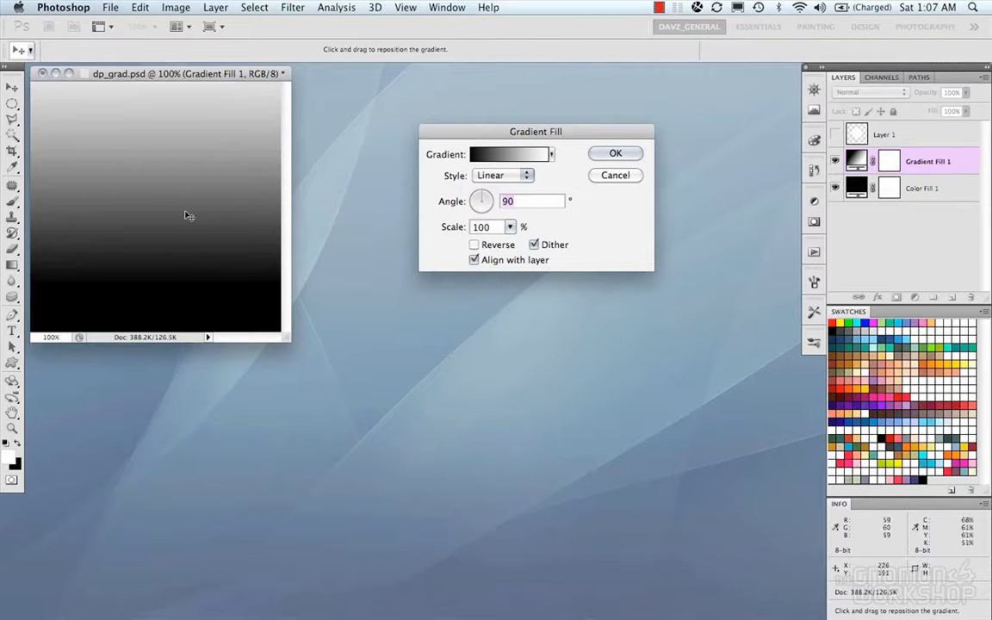
{"action": "mouse_move", "coordinate": [189, 215]}
{"action": "left_mouse_down"}
{"action": "mouse_move", "coordinate": [133, 257]}
{"action": "mouse_move", "coordinate": [177, 272]}
{"action": "mouse_move", "coordinate": [124, 235]}
{"action": "mouse_move", "coordinate": [244, 205]}
{"action": "mouse_move", "coordinate": [198, 213]}
{"action": "left_mouse_up"}
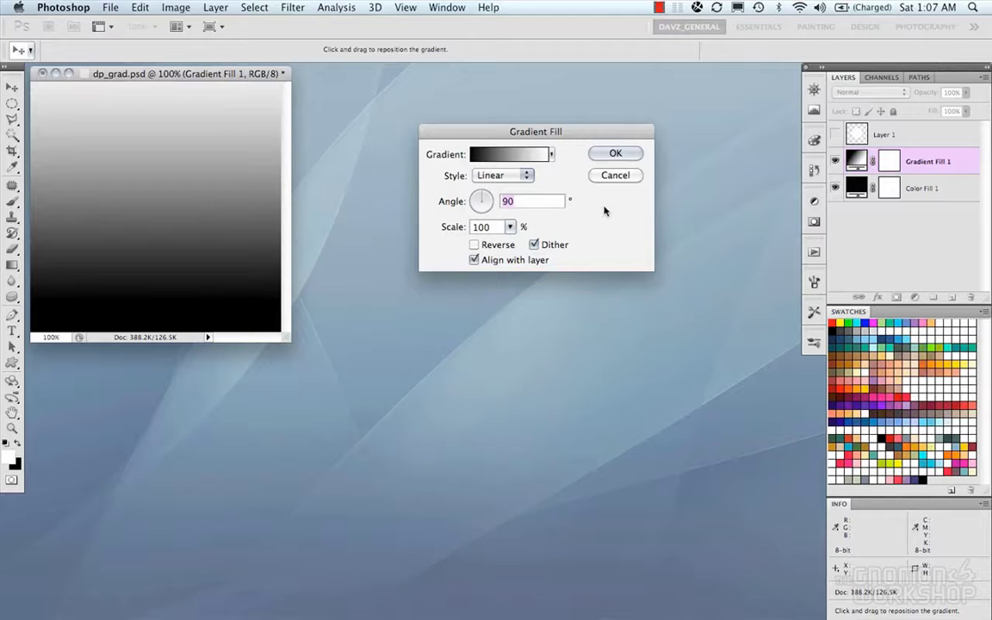
Step: Confirm the gradient fill and show the white circle on Layer 1
{"action": "left_click", "coordinate": [600, 158]}
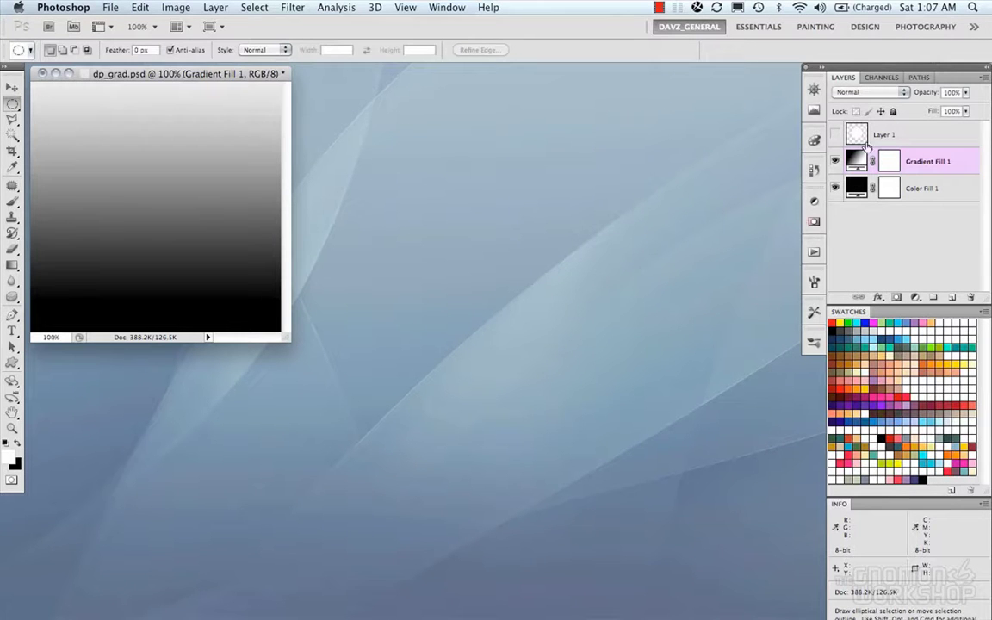
{"action": "left_click", "coordinate": [834, 135]}
{"action": "left_click", "coordinate": [880, 135]}
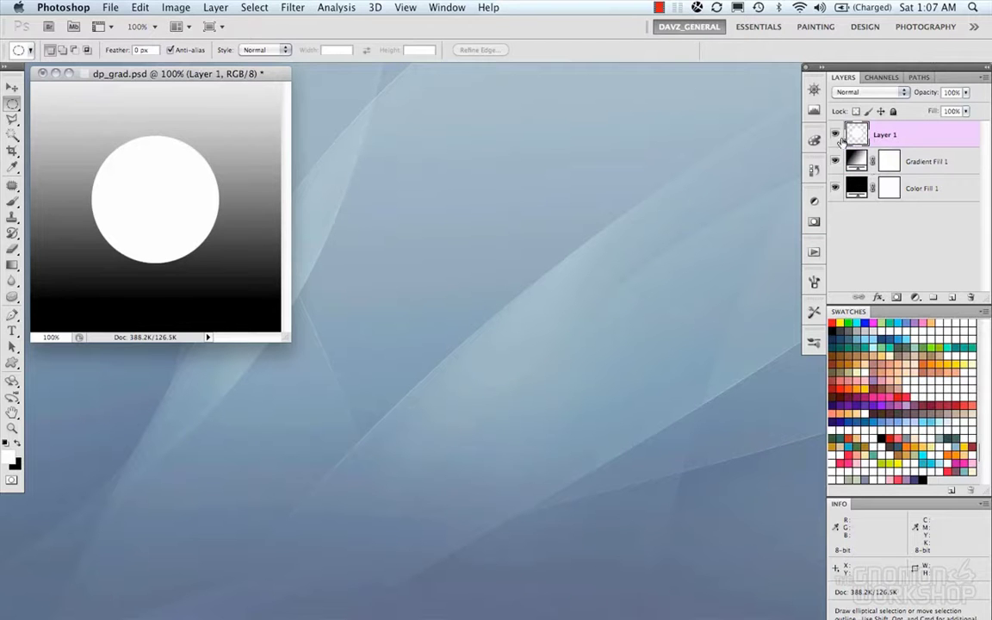
{"action": "left_click", "coordinate": [834, 134]}
{"action": "left_click", "coordinate": [834, 134]}
Step: Add a Gradient Overlay style to Layer 1's circle, discarding a Pattern Overlay
{"action": "double_click", "coordinate": [971, 136]}
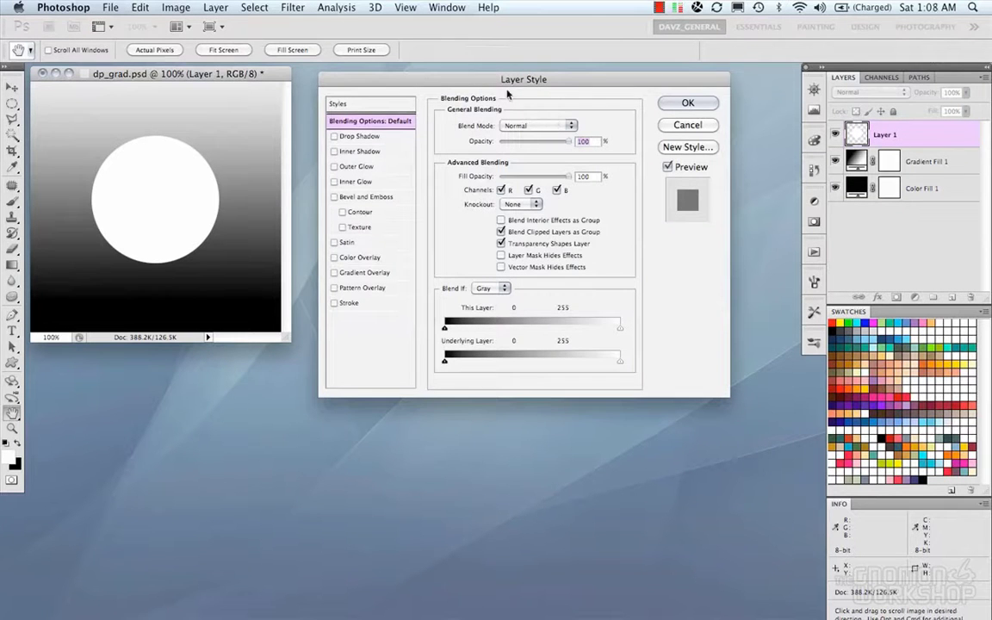
{"action": "left_click", "coordinate": [379, 288]}
{"action": "left_click", "coordinate": [334, 288]}
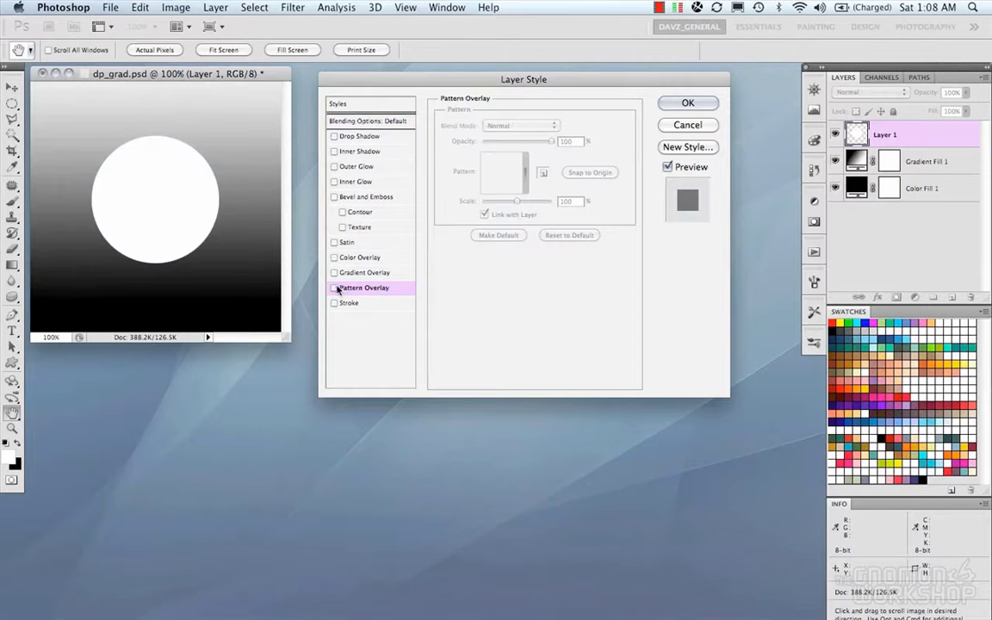
{"action": "left_click", "coordinate": [351, 275]}
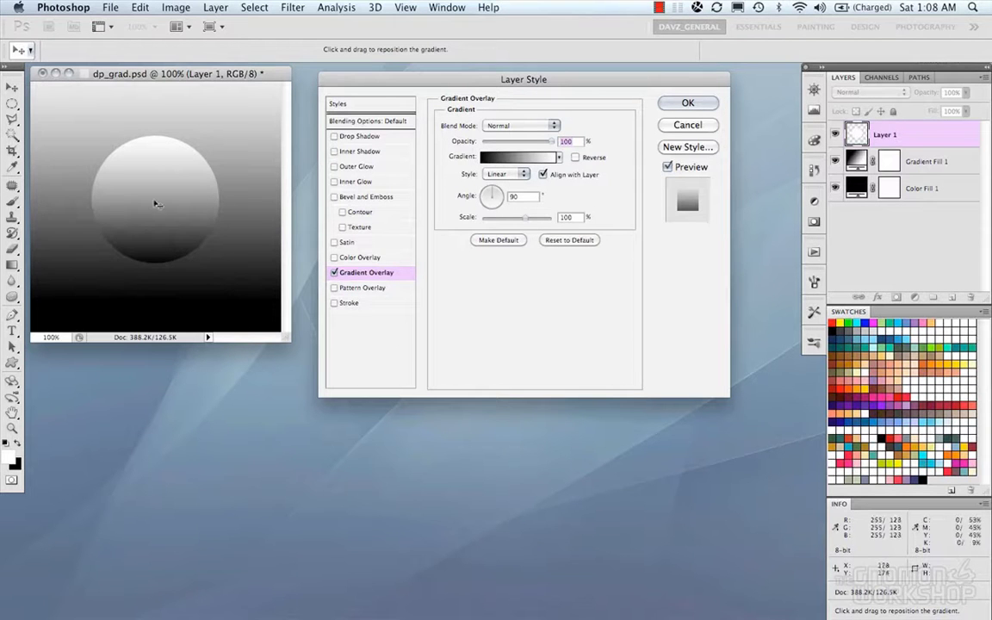
{"action": "mouse_move", "coordinate": [141, 186]}
{"action": "left_mouse_down"}
{"action": "mouse_move", "coordinate": [184, 182]}
{"action": "mouse_move", "coordinate": [132, 230]}
{"action": "mouse_move", "coordinate": [144, 177]}
{"action": "mouse_move", "coordinate": [175, 191]}
{"action": "mouse_move", "coordinate": [153, 168]}
{"action": "left_mouse_up"}
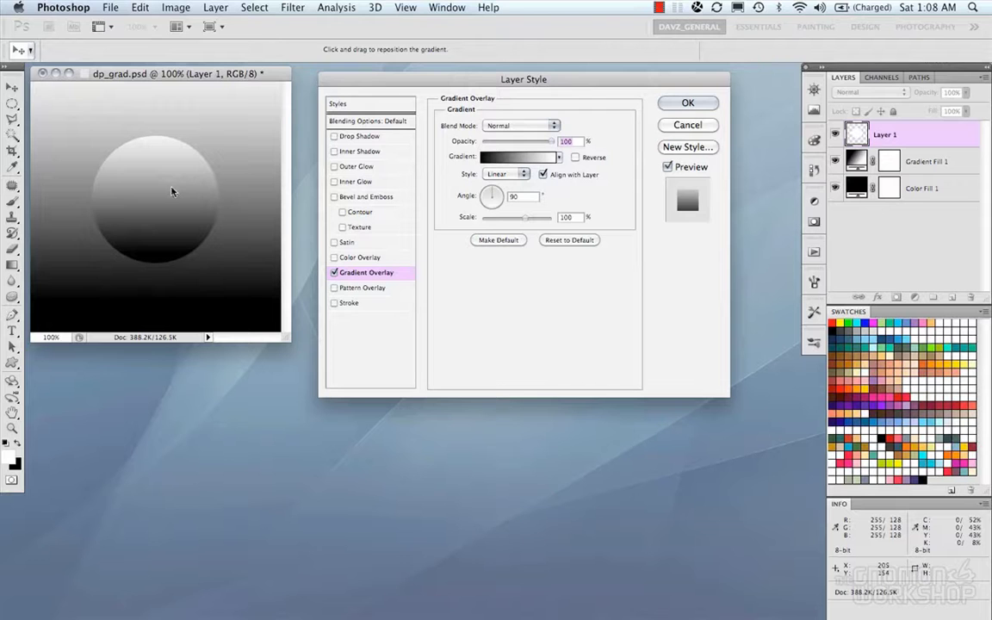
Step: Make the overlay a reversed radial gradient with an off-centre highlight
{"action": "left_click", "coordinate": [495, 175]}
{"action": "left_click", "coordinate": [497, 183]}
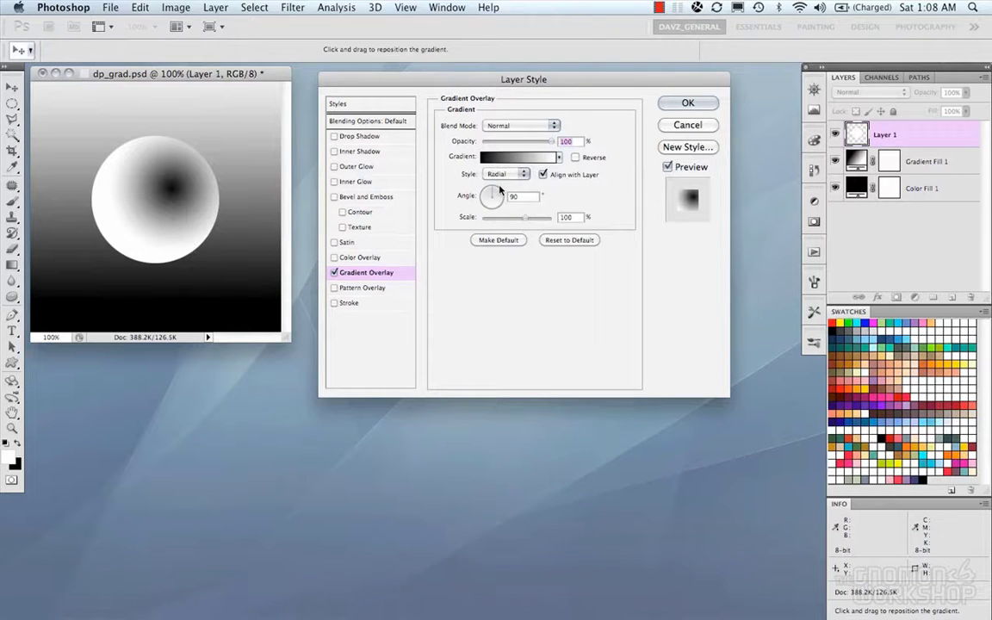
{"action": "left_click", "coordinate": [575, 158]}
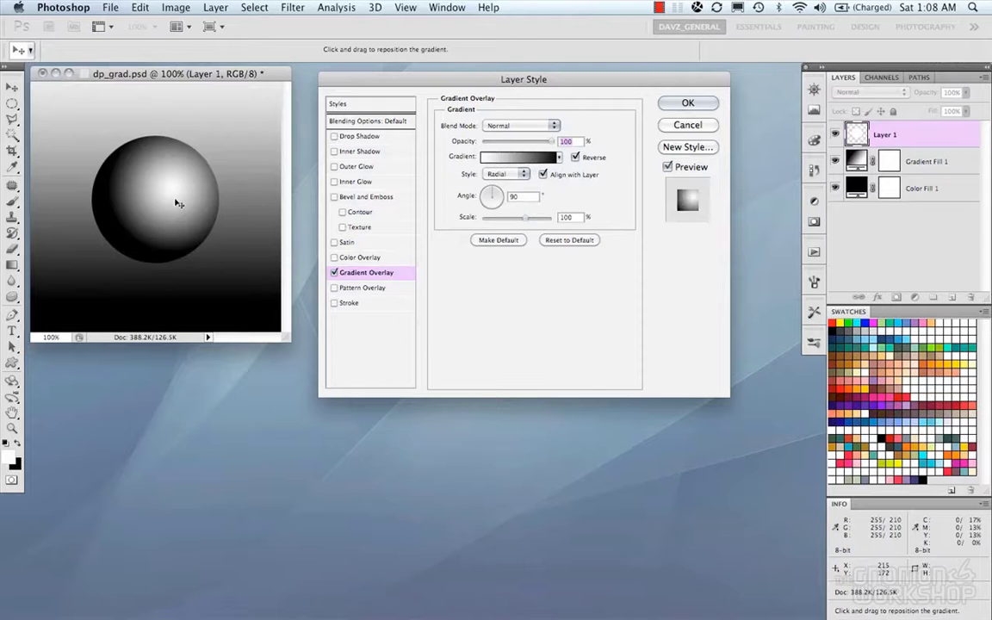
{"action": "left_click_drag", "start_coordinate": [177, 201], "coordinate": [166, 214]}
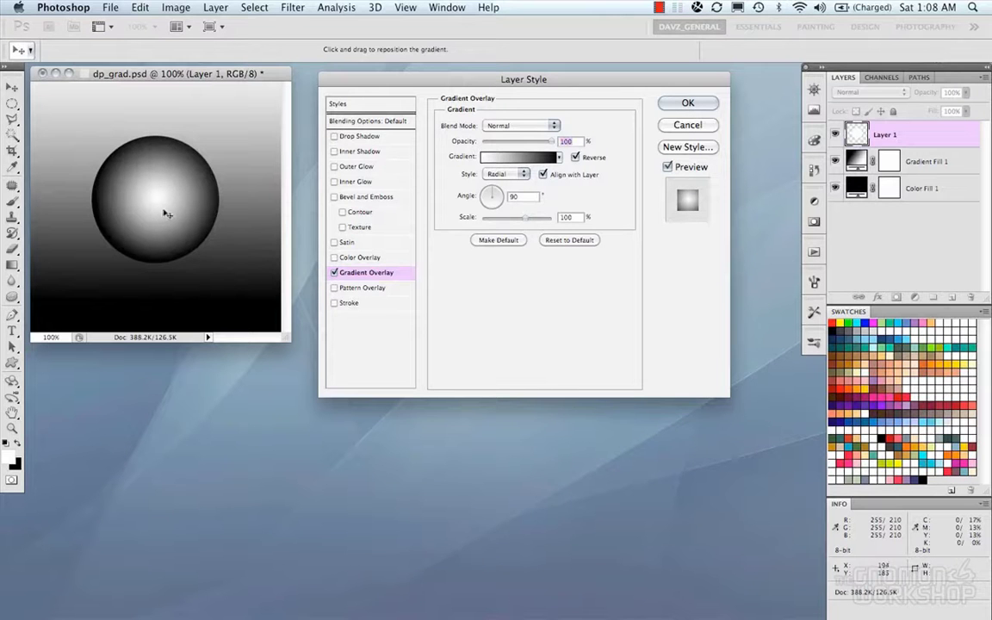
Step: Toggle Align with Layer and recentre the sphere's highlight
{"action": "left_click", "coordinate": [542, 175]}
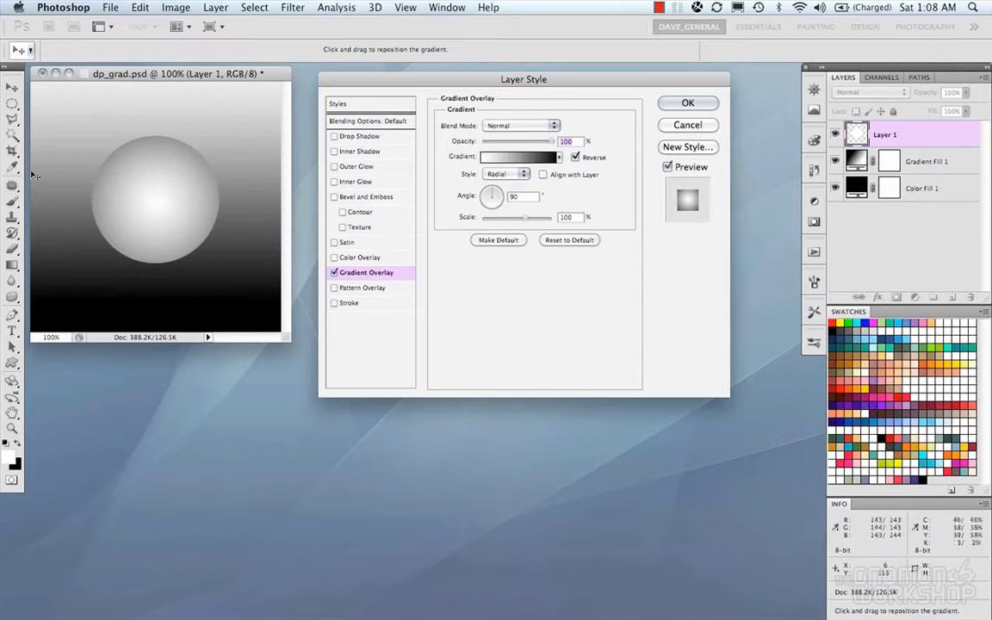
{"action": "mouse_move", "coordinate": [155, 222]}
{"action": "left_mouse_down"}
{"action": "mouse_move", "coordinate": [132, 137]}
{"action": "mouse_move", "coordinate": [144, 276]}
{"action": "mouse_move", "coordinate": [148, 136]}
{"action": "mouse_move", "coordinate": [167, 282]}
{"action": "mouse_move", "coordinate": [172, 146]}
{"action": "mouse_move", "coordinate": [183, 295]}
{"action": "mouse_move", "coordinate": [162, 145]}
{"action": "mouse_move", "coordinate": [193, 274]}
{"action": "mouse_move", "coordinate": [168, 151]}
{"action": "mouse_move", "coordinate": [197, 274]}
{"action": "mouse_move", "coordinate": [158, 148]}
{"action": "mouse_move", "coordinate": [204, 237]}
{"action": "mouse_move", "coordinate": [198, 201]}
{"action": "left_mouse_up"}
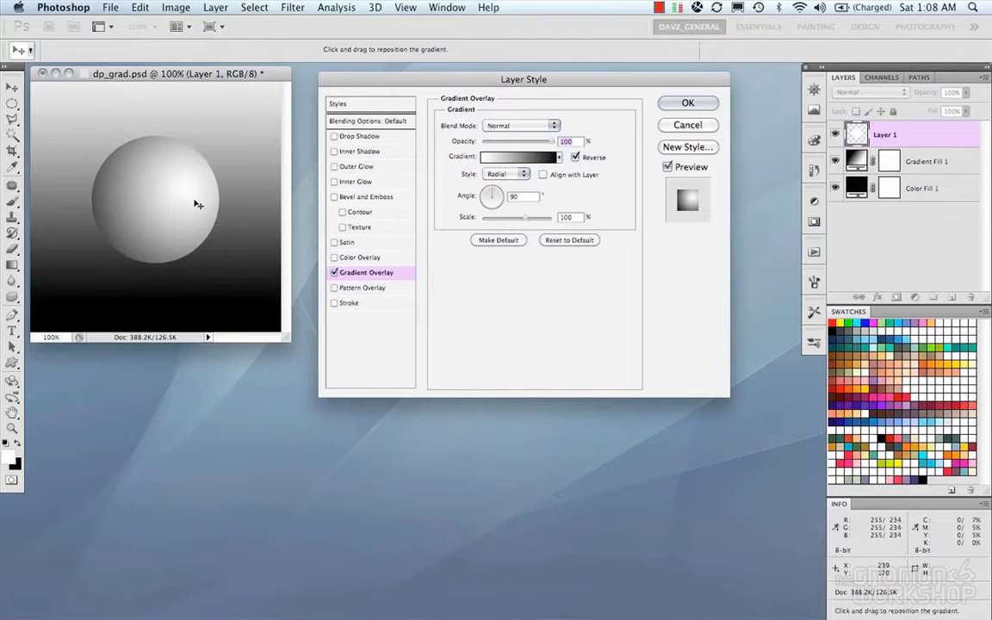
{"action": "left_click", "coordinate": [543, 175]}
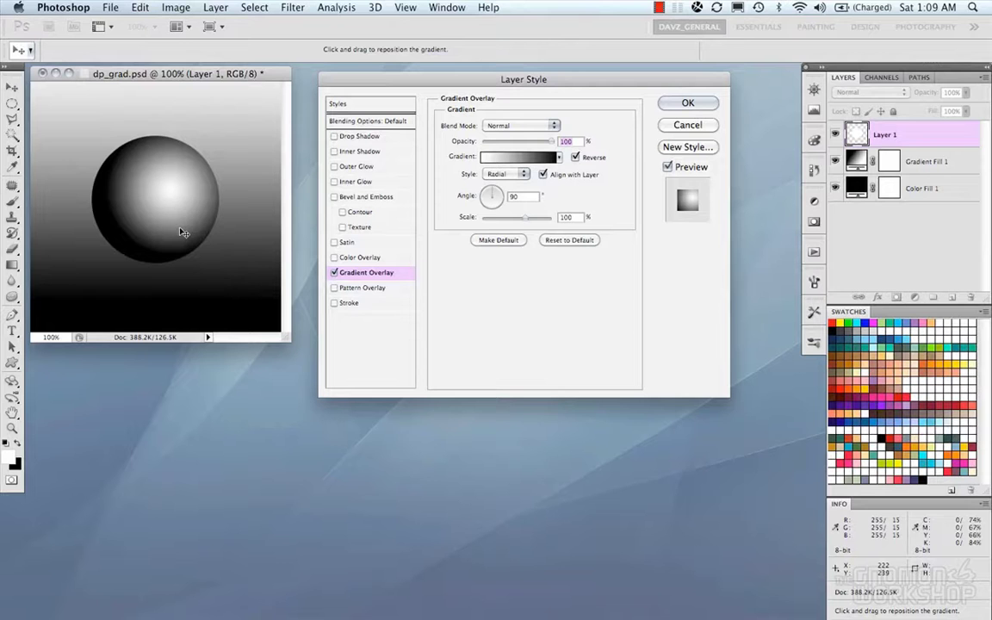
{"action": "left_click_drag", "start_coordinate": [172, 199], "coordinate": [162, 206]}
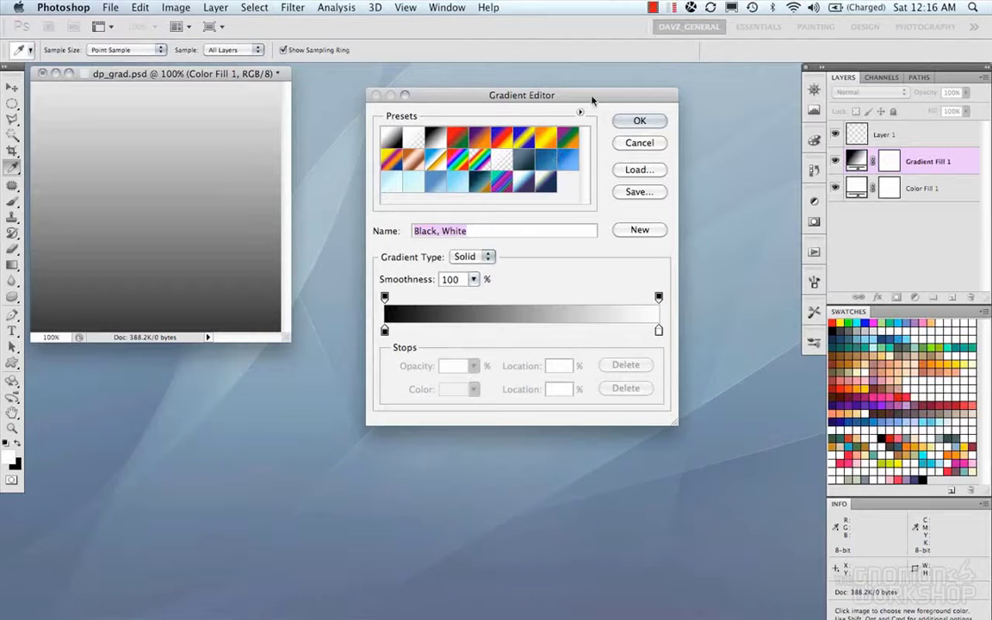
Step: Cycle presets through Large Thumbnail, Small List and Large List, ending on Small Thumbnail
{"action": "left_click", "coordinate": [581, 114]}
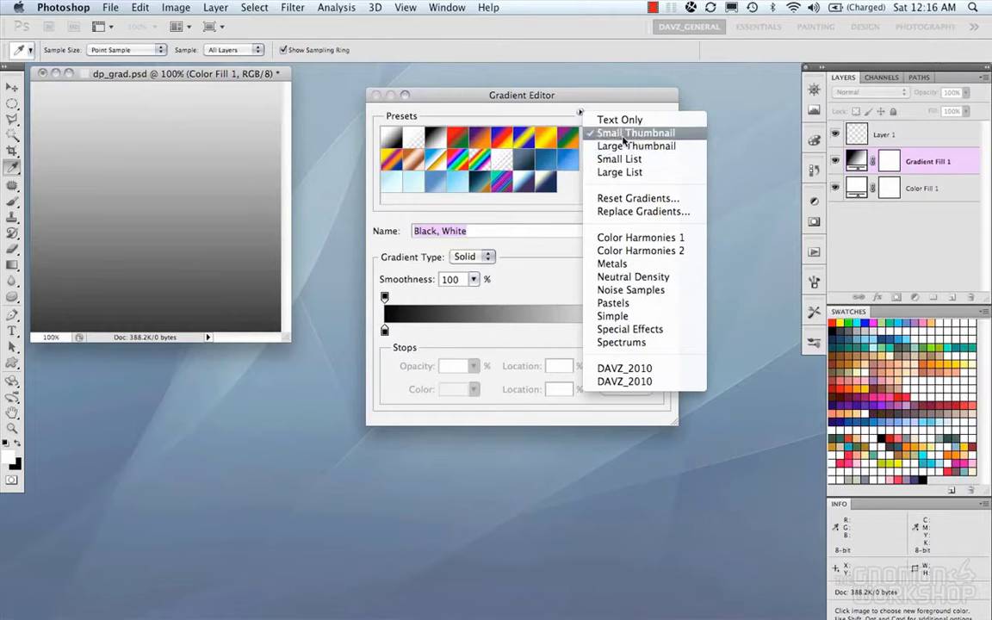
{"action": "left_click", "coordinate": [624, 146]}
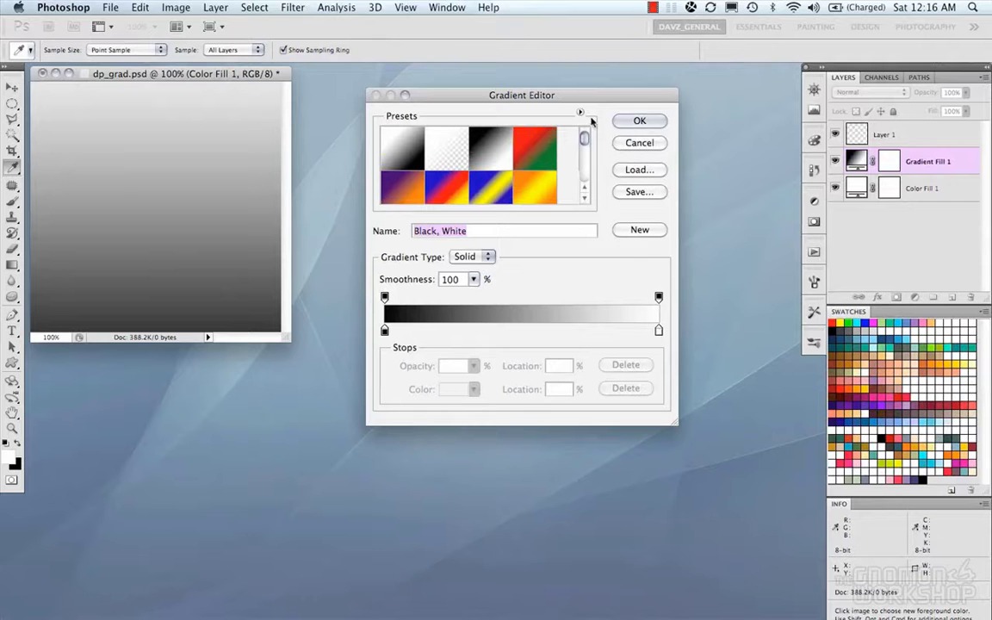
{"action": "left_click", "coordinate": [579, 112]}
{"action": "left_click", "coordinate": [613, 157]}
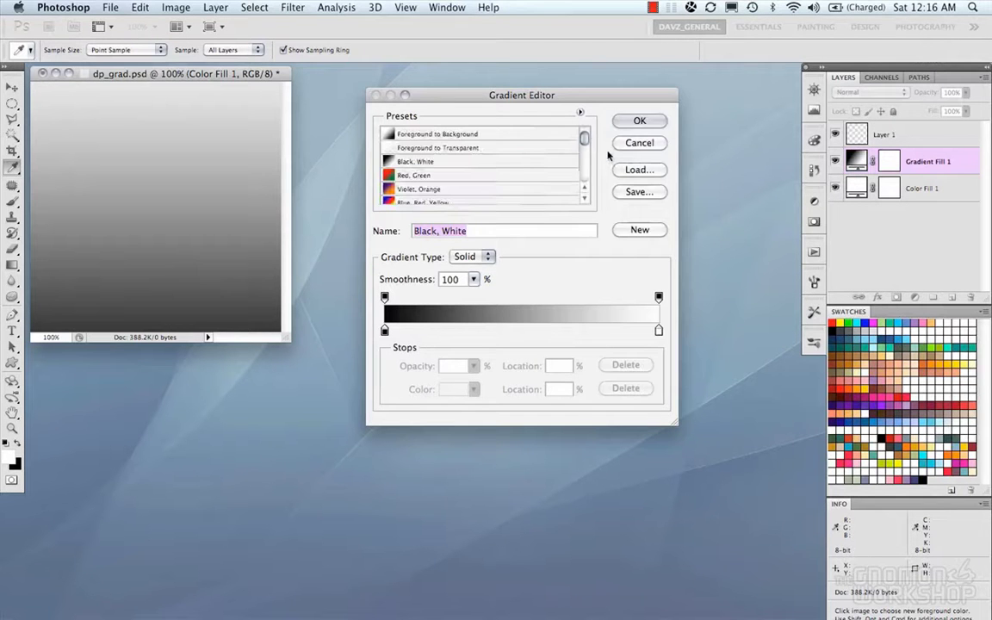
{"action": "left_click", "coordinate": [579, 112]}
{"action": "left_click", "coordinate": [608, 171]}
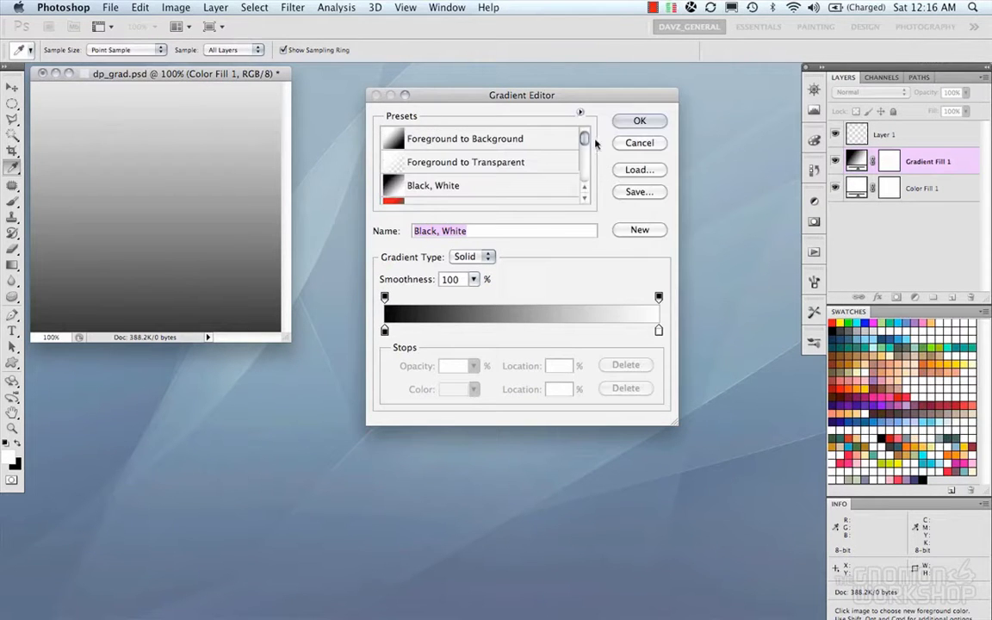
{"action": "left_click", "coordinate": [580, 112]}
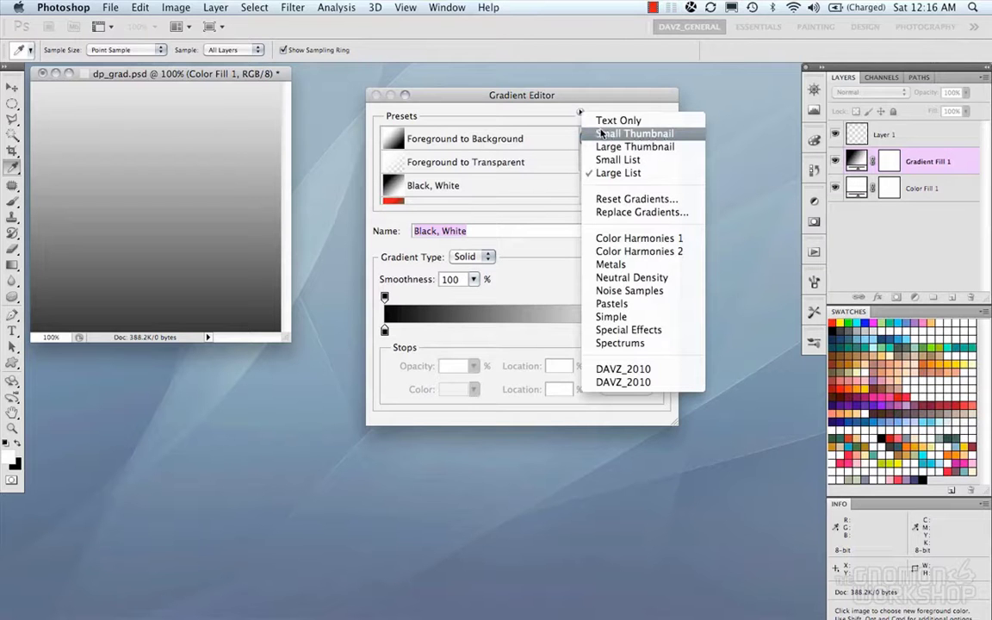
{"action": "left_click", "coordinate": [601, 134]}
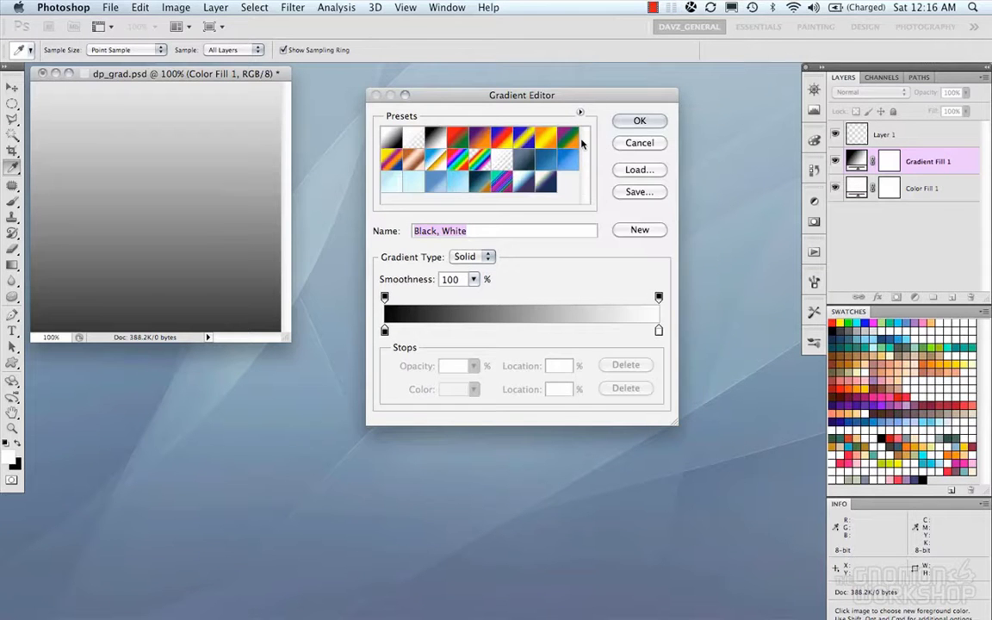
{"action": "left_click", "coordinate": [476, 257]}
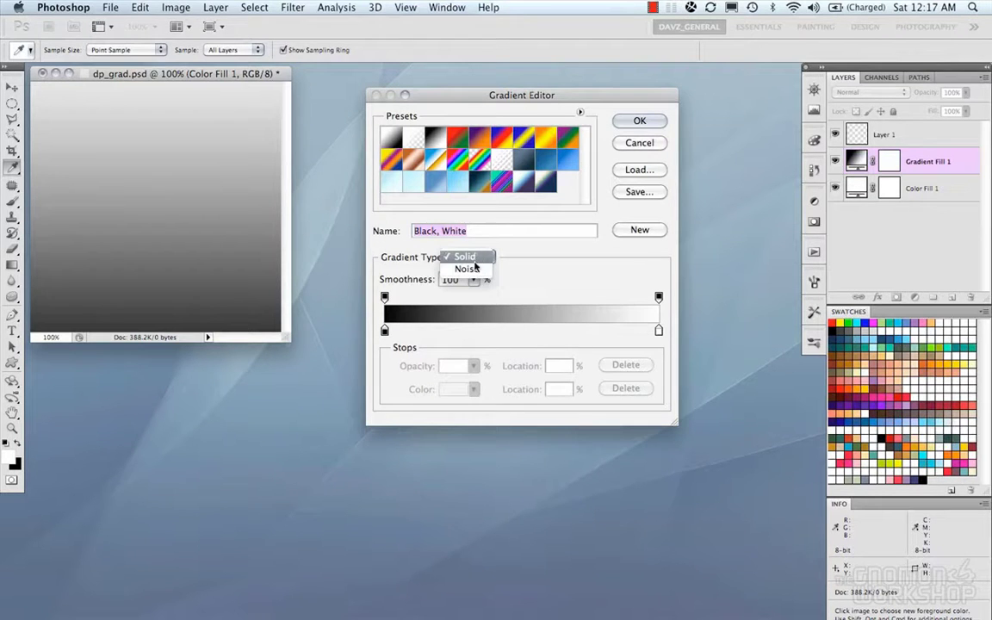
{"action": "left_click", "coordinate": [487, 257]}
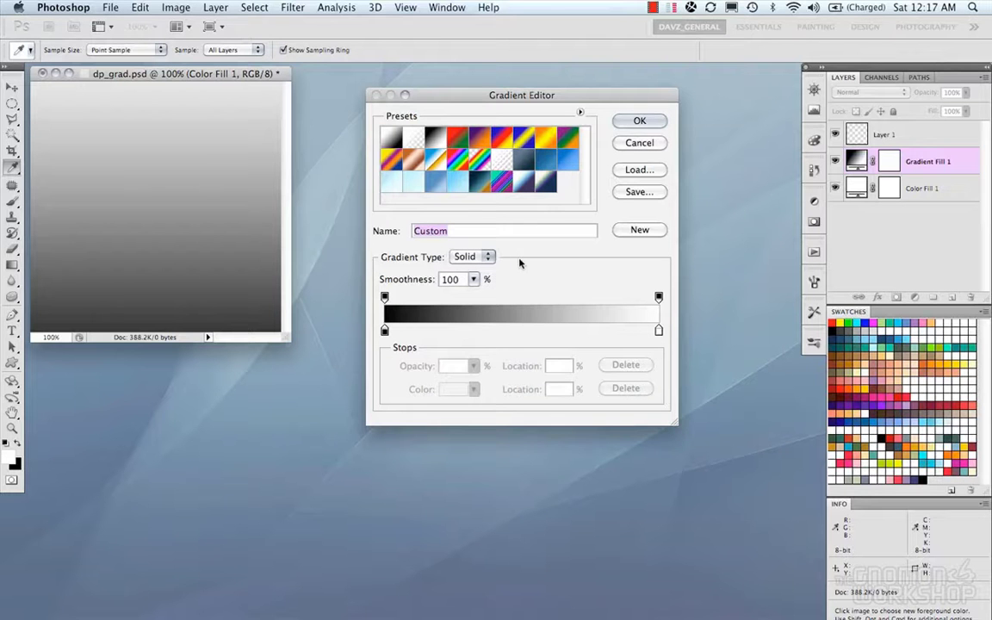
{"action": "left_click", "coordinate": [473, 279]}
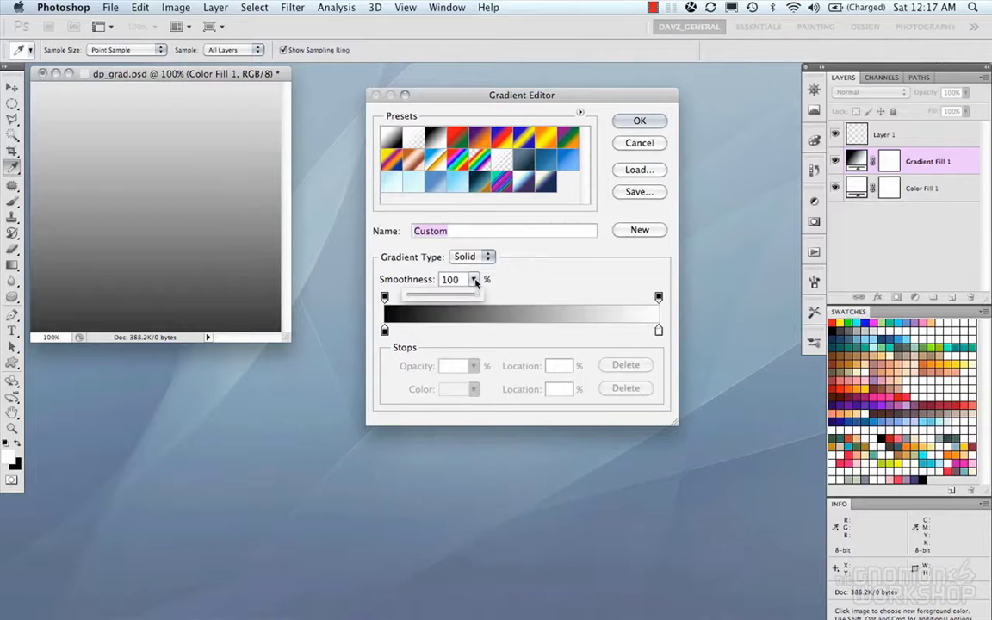
{"action": "left_click", "coordinate": [440, 306]}
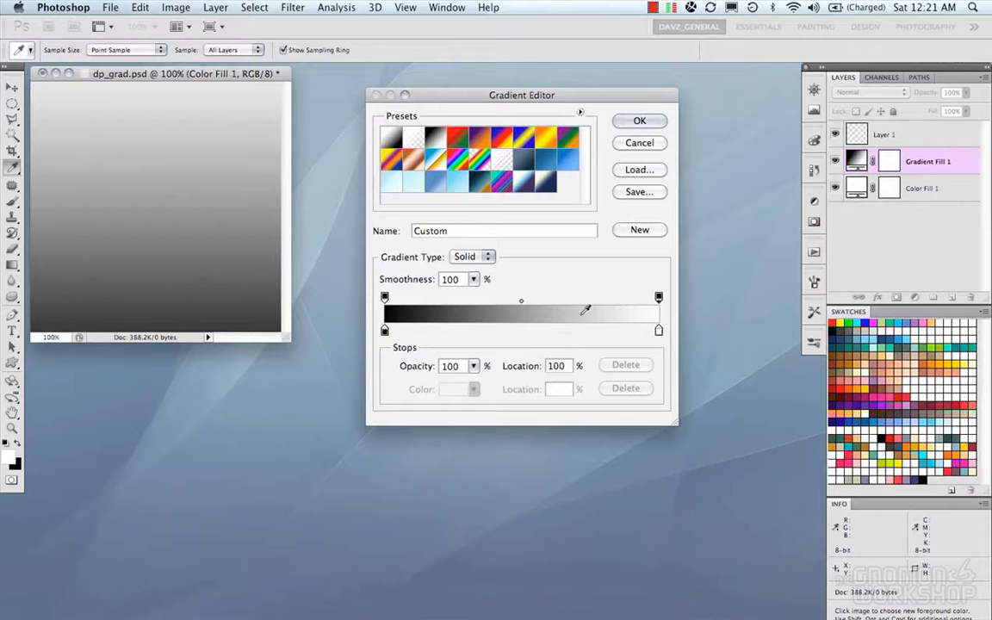
{"action": "left_click", "coordinate": [385, 332]}
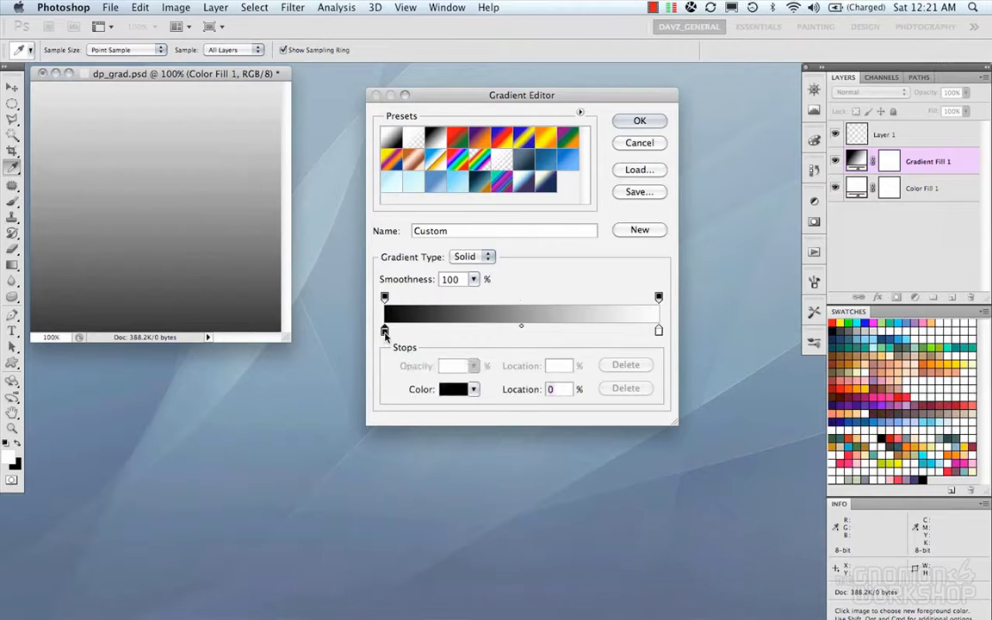
{"action": "left_click", "coordinate": [658, 331]}
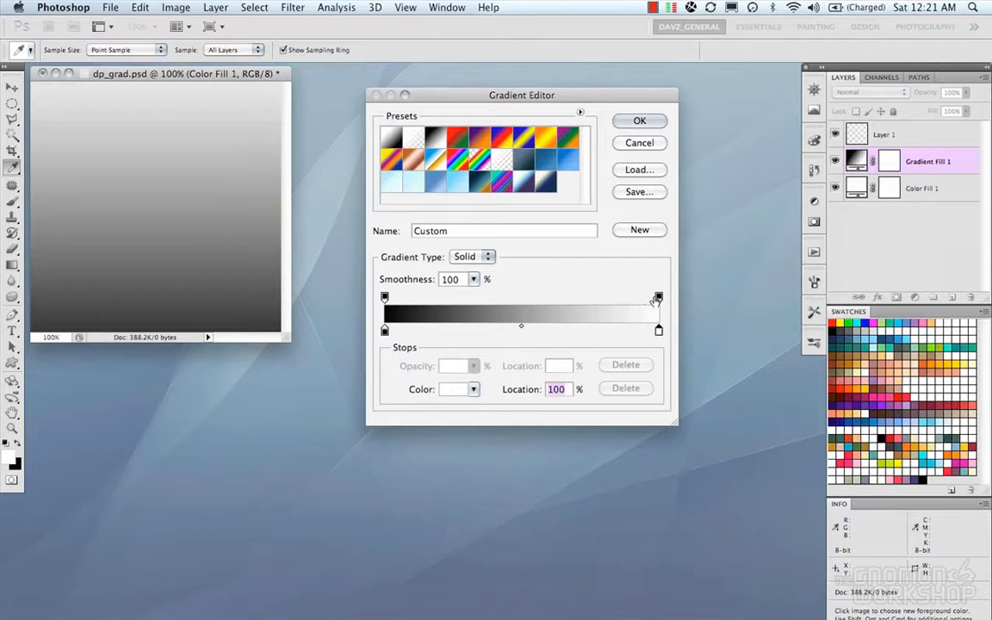
{"action": "left_click", "coordinate": [658, 297]}
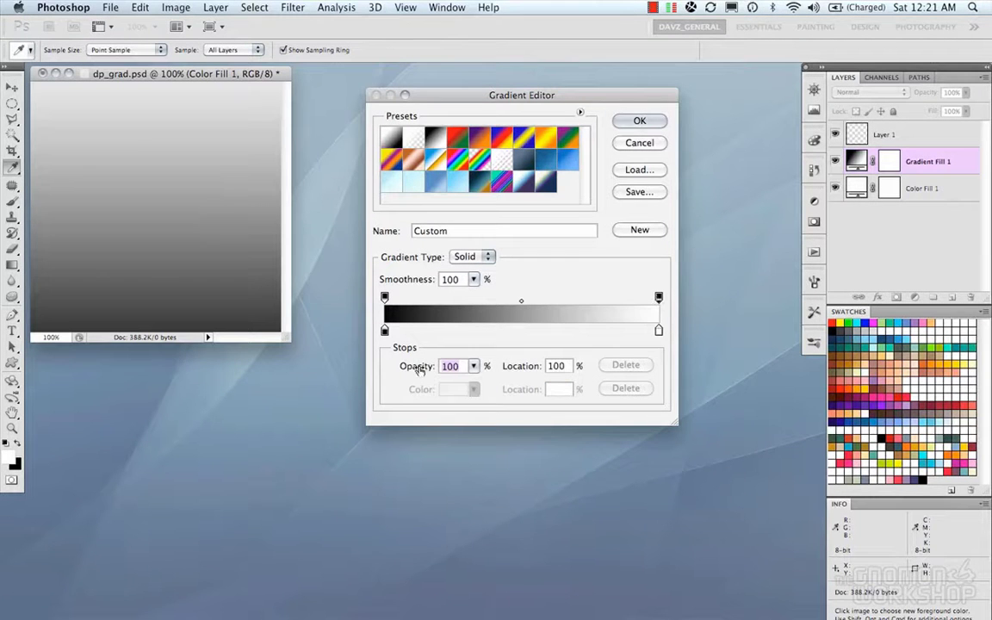
{"action": "left_click", "coordinate": [385, 330]}
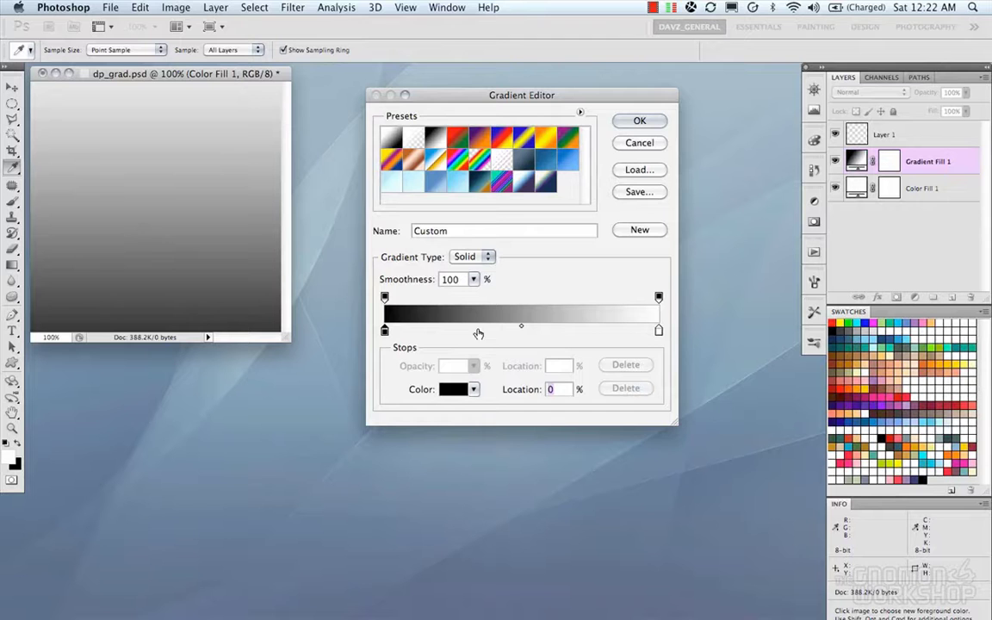
Step: Add two colour stops to the gradient at about 28% and 69%
{"action": "left_click_drag", "start_coordinate": [448, 332], "coordinate": [454, 335]}
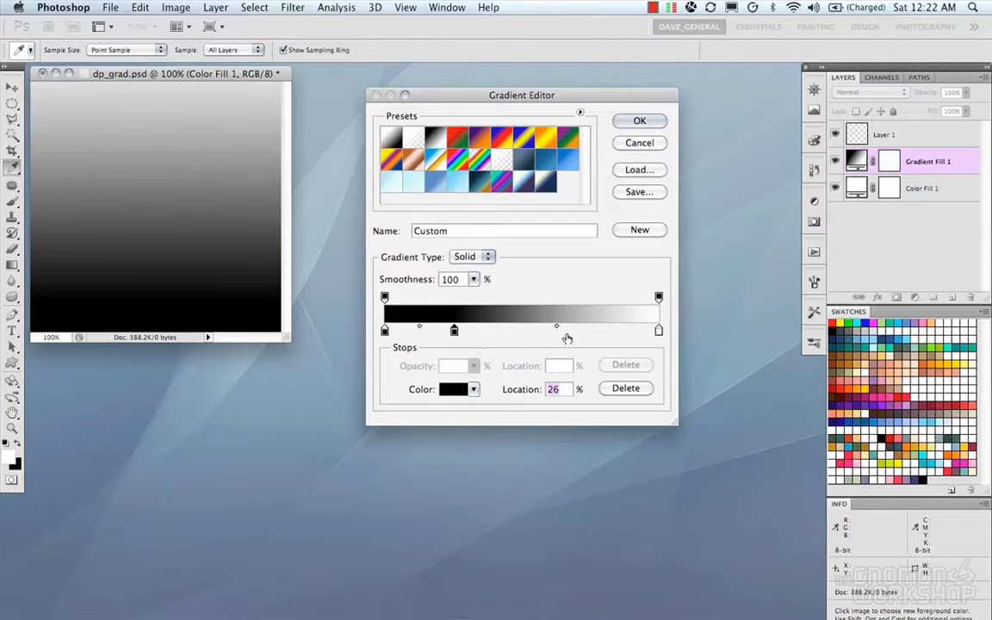
{"action": "left_click", "coordinate": [582, 332]}
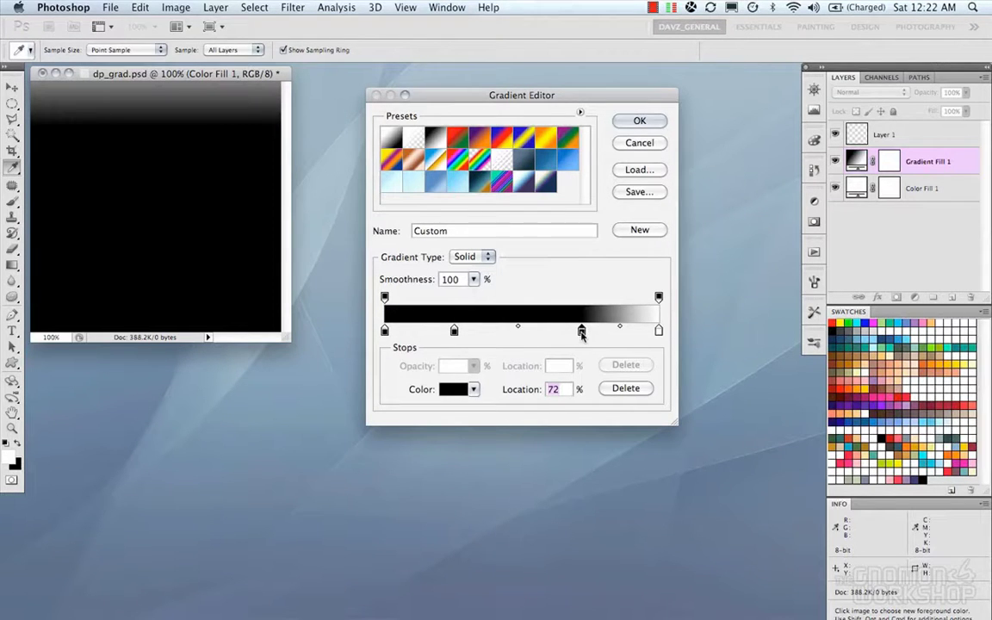
{"action": "left_click_drag", "start_coordinate": [582, 333], "coordinate": [575, 333]}
{"action": "left_click_drag", "start_coordinate": [455, 332], "coordinate": [462, 334]}
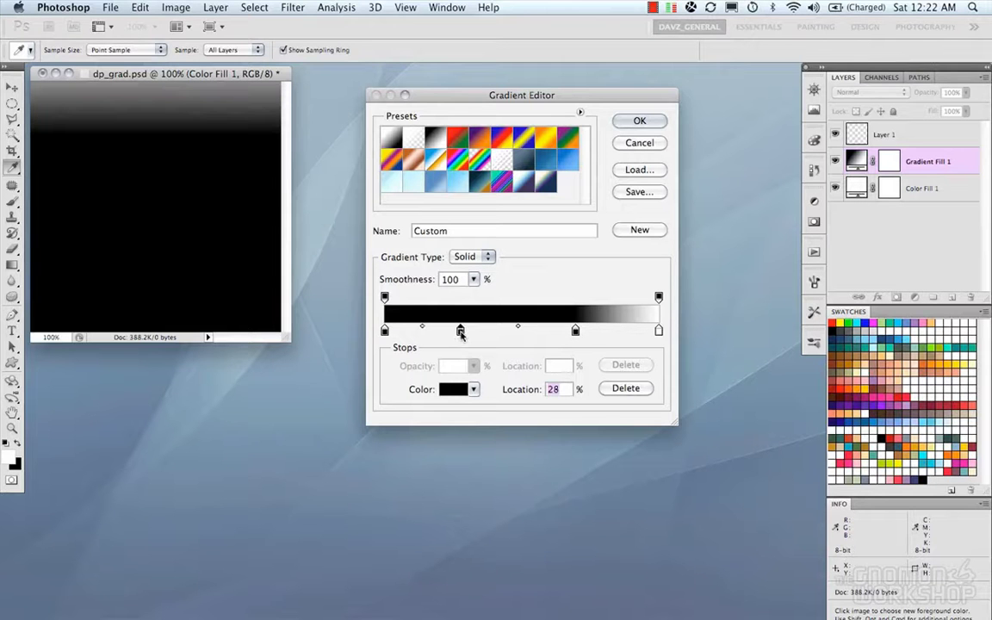
Step: Make the leftmost stop dark red, sampled from the swatches
{"action": "left_click", "coordinate": [385, 331]}
{"action": "left_click", "coordinate": [454, 390]}
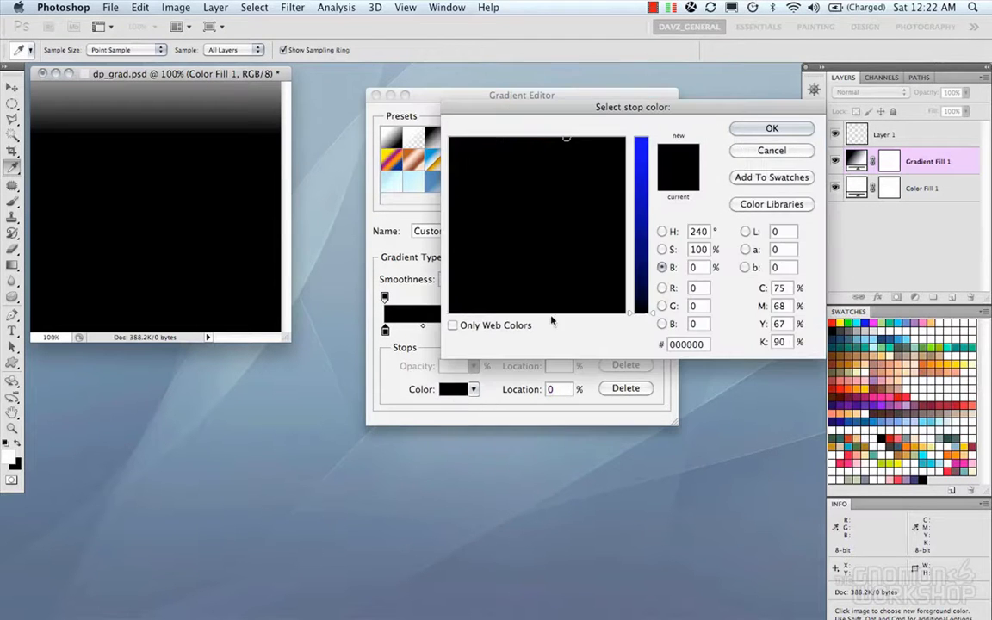
{"action": "left_click_drag", "start_coordinate": [620, 115], "coordinate": [558, 360]}
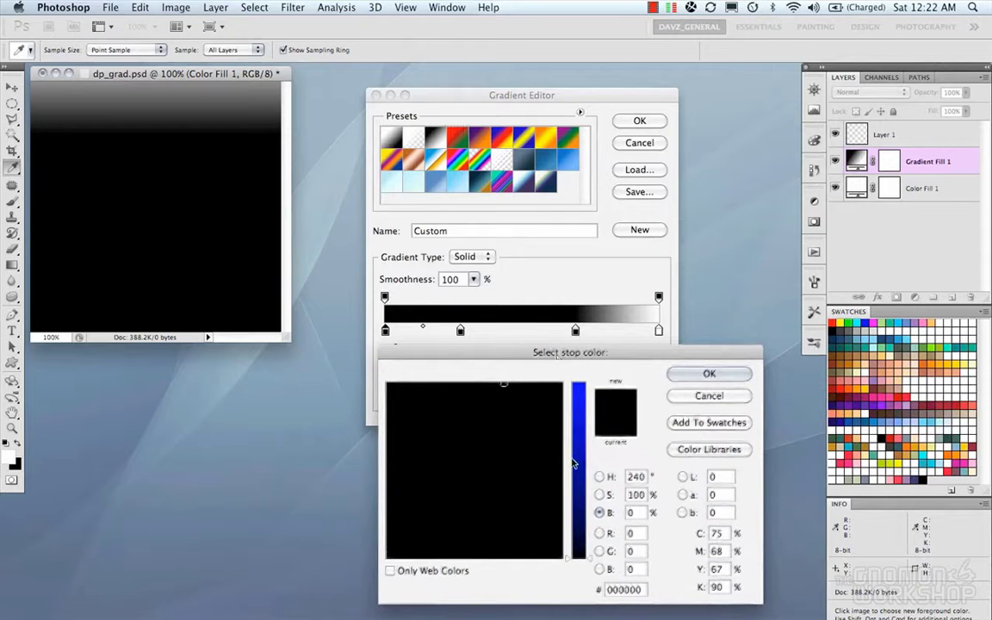
{"action": "left_click_drag", "start_coordinate": [579, 415], "coordinate": [581, 383]}
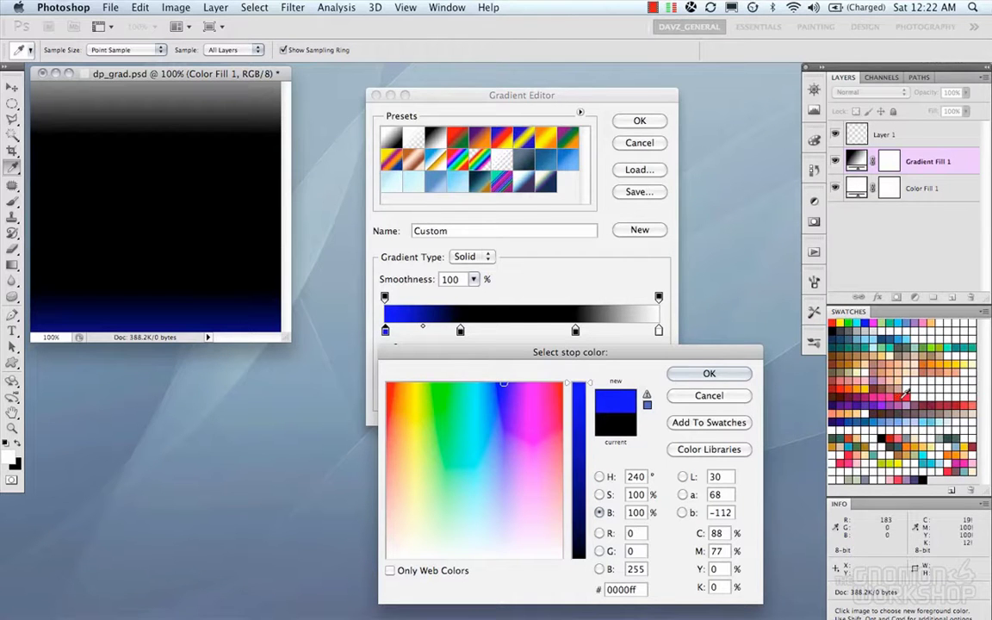
{"action": "left_click", "coordinate": [870, 472]}
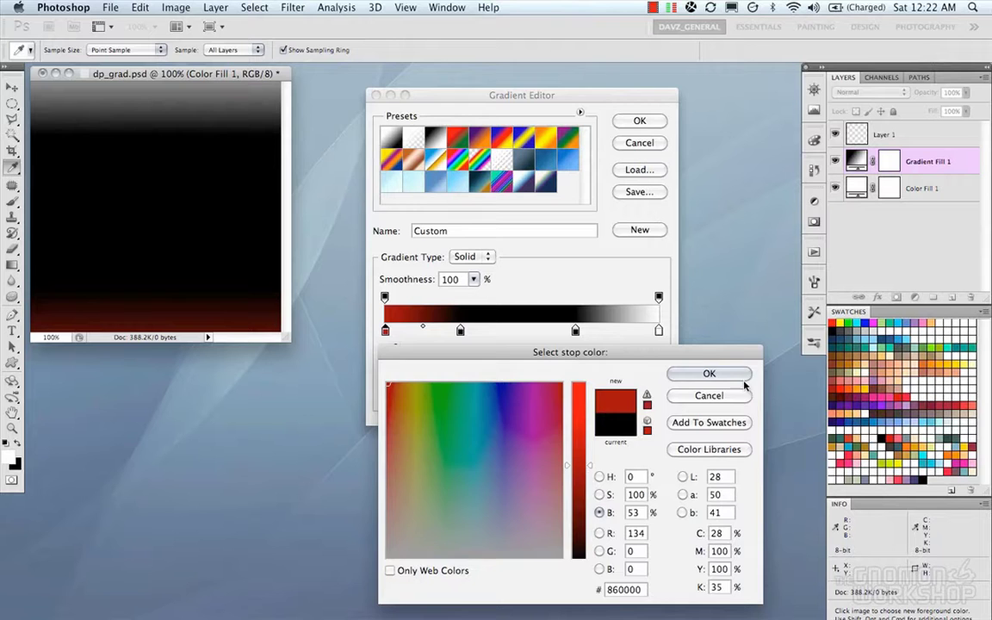
{"action": "left_click", "coordinate": [709, 374]}
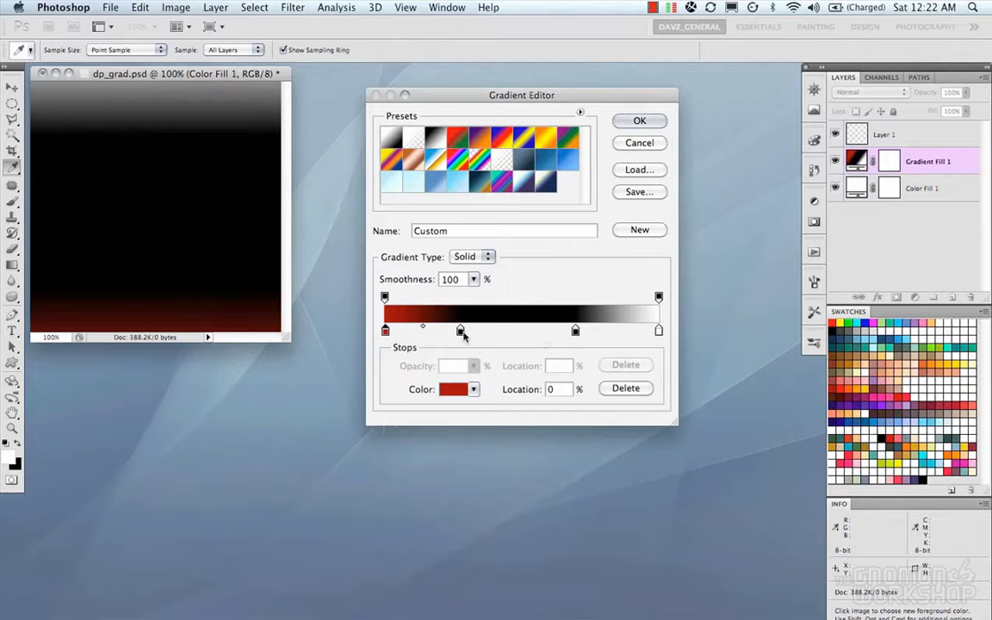
Step: Colour the new stops orange and yellow, placed at 31% and 68%
{"action": "left_click", "coordinate": [461, 332]}
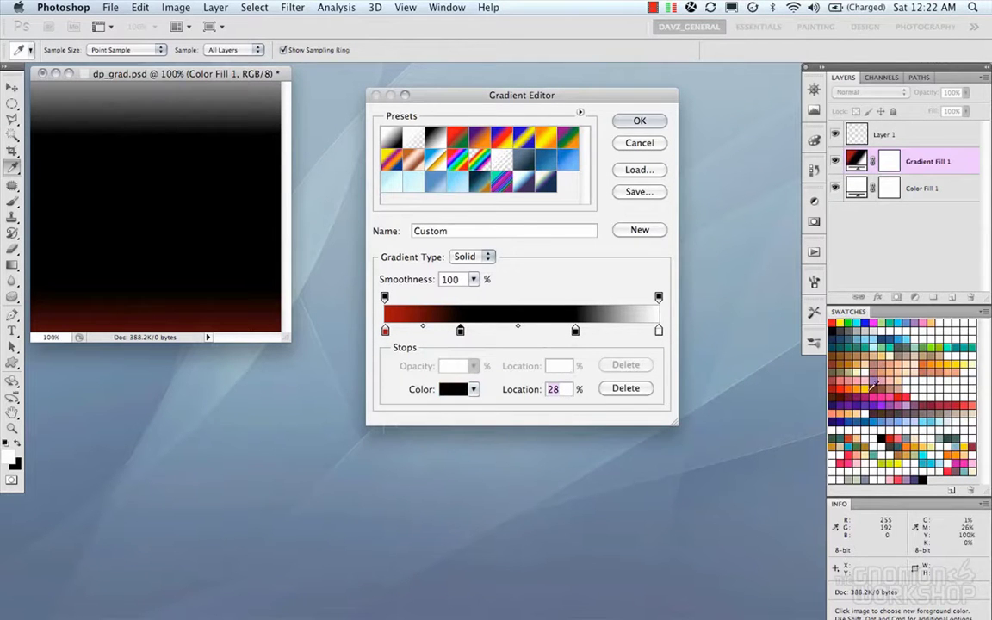
{"action": "left_click", "coordinate": [859, 385]}
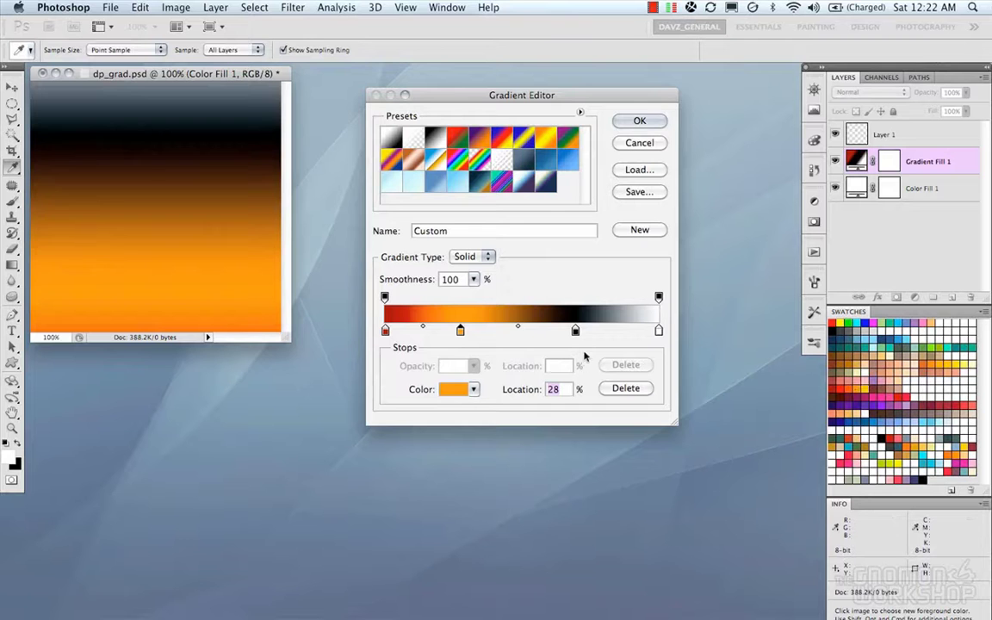
{"action": "left_click", "coordinate": [575, 331]}
{"action": "left_click", "coordinate": [870, 471]}
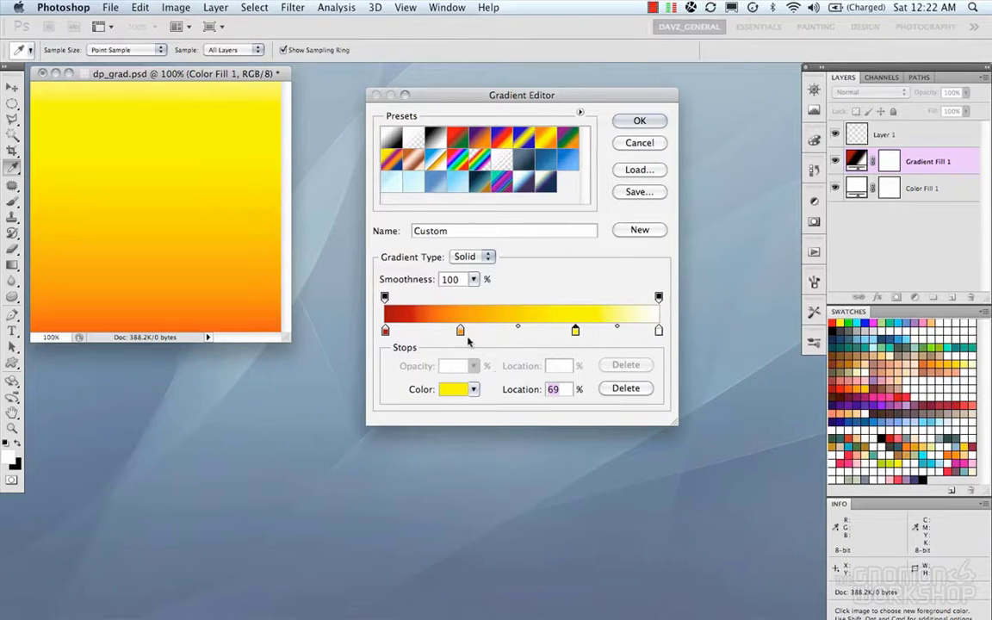
{"action": "left_click_drag", "start_coordinate": [461, 333], "coordinate": [469, 333]}
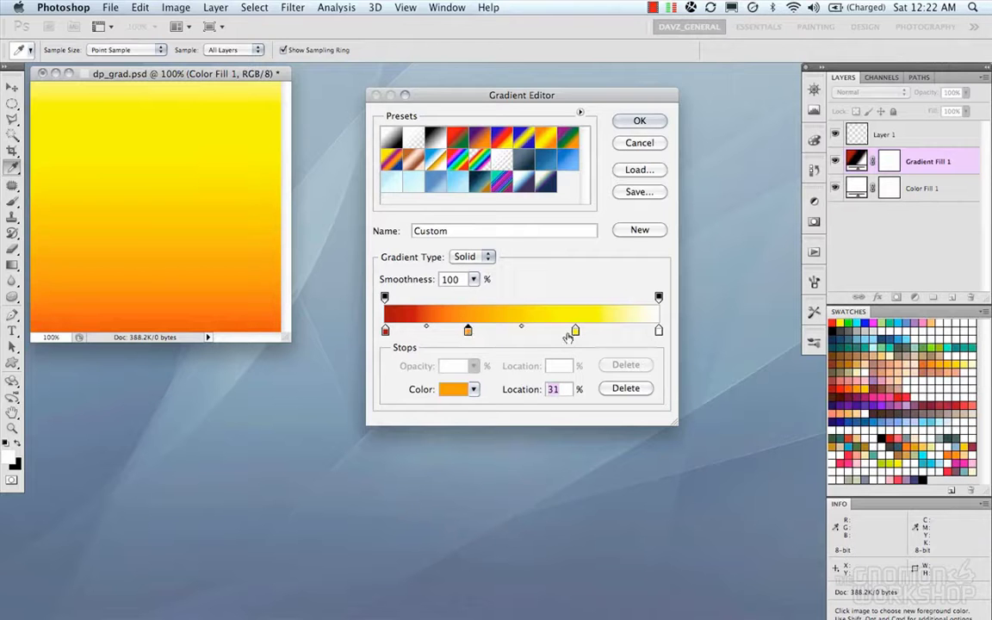
{"action": "left_click_drag", "start_coordinate": [575, 333], "coordinate": [571, 333]}
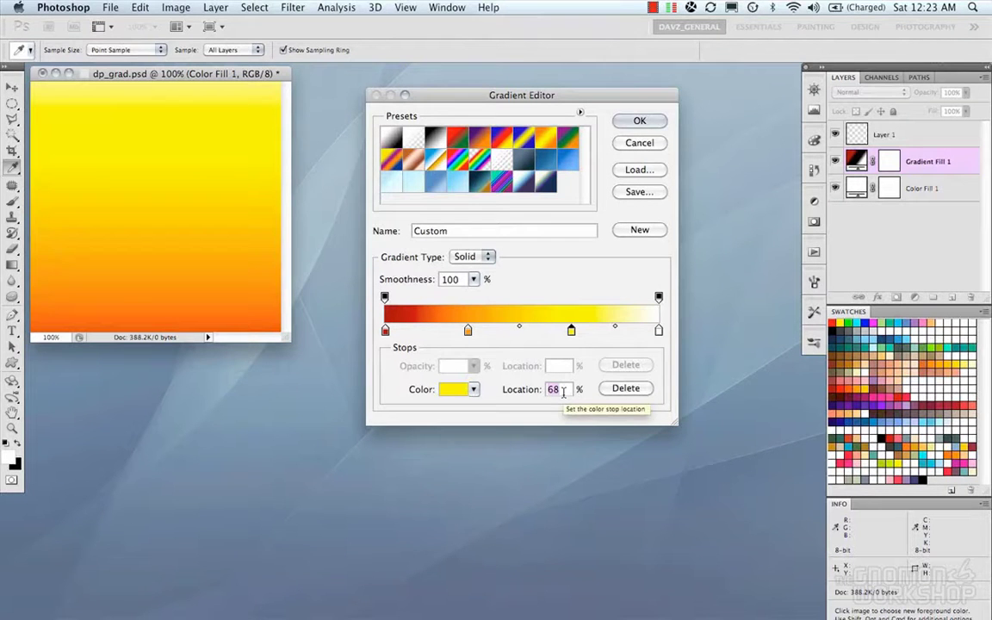
Step: Set the yellow stop's location to 75% and the orange stop's to 25%
{"action": "type", "text": "75"}
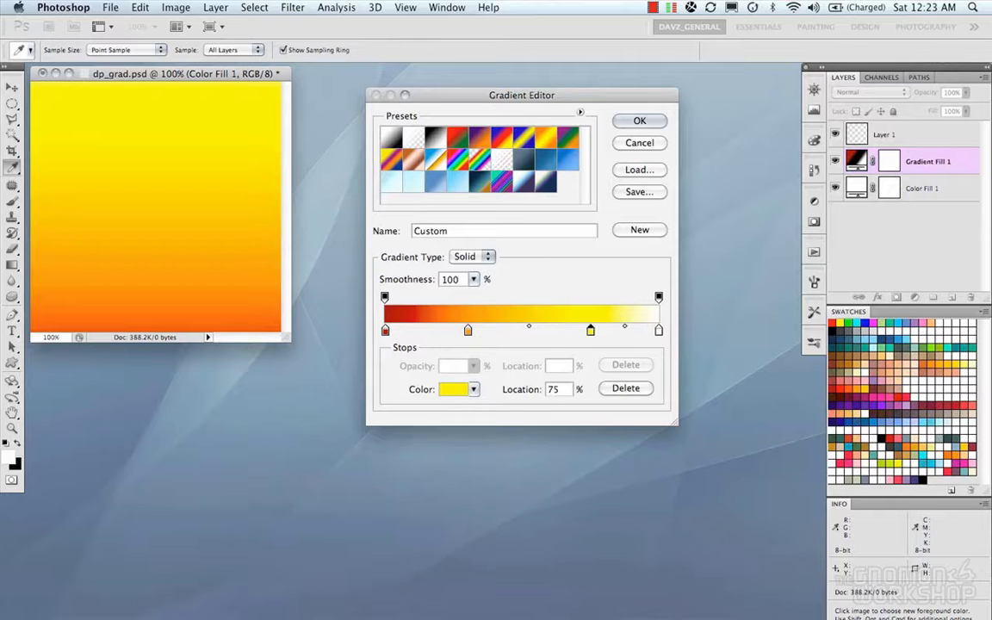
{"action": "left_click", "coordinate": [591, 332]}
{"action": "left_click", "coordinate": [467, 332]}
{"action": "type", "text": "25"}
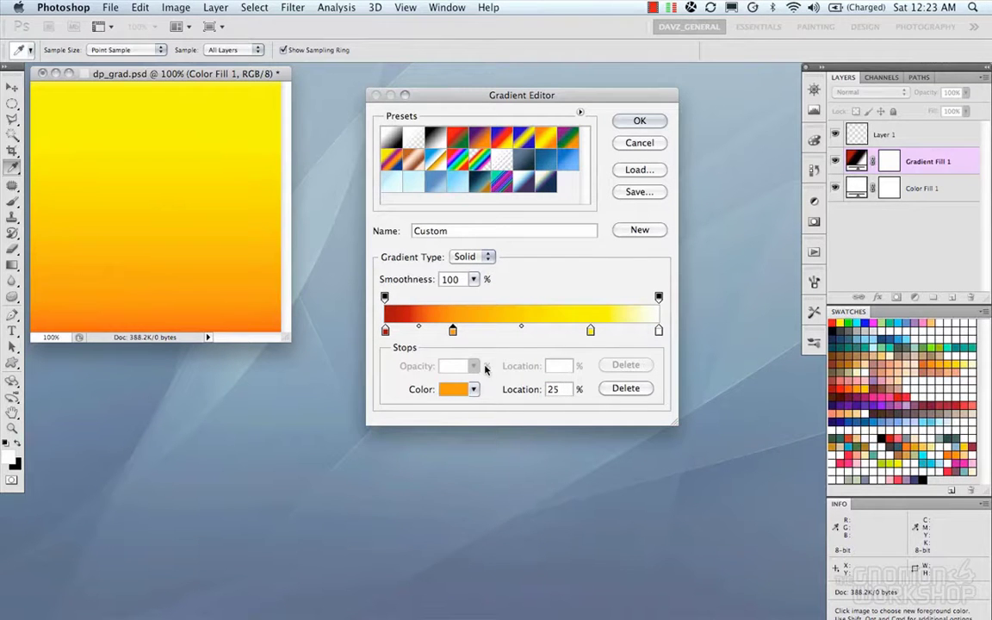
Step: Add another orange stop and set its location to 50%
{"action": "left_click", "coordinate": [520, 334]}
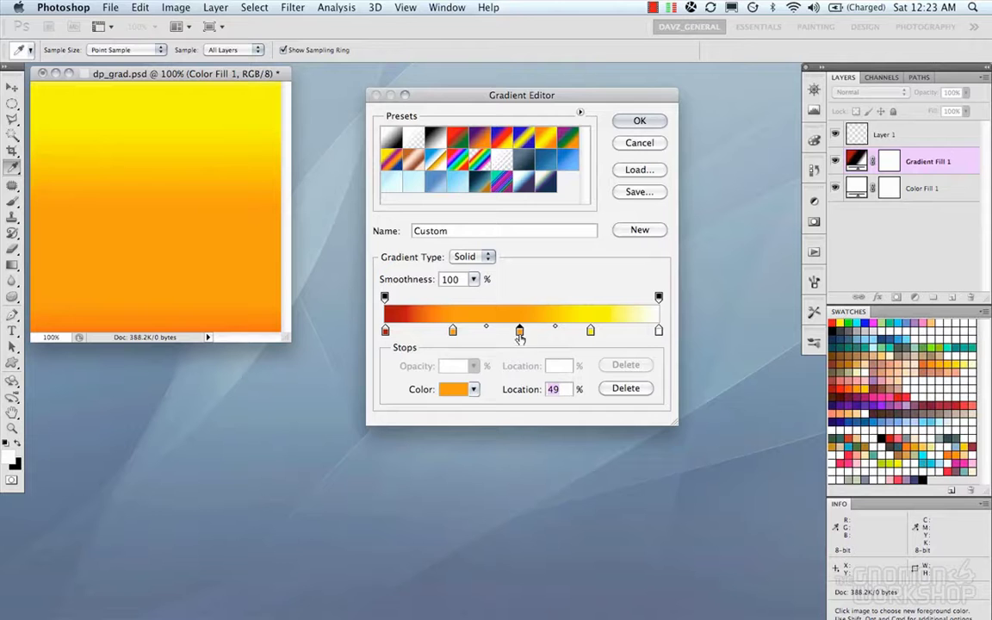
{"action": "double_click", "coordinate": [554, 388]}
{"action": "type", "text": "50"}
Step: Deepen the 25% stop to burnt orange 9b5300 by maxing saturation and lowering brightness
{"action": "double_click", "coordinate": [454, 332]}
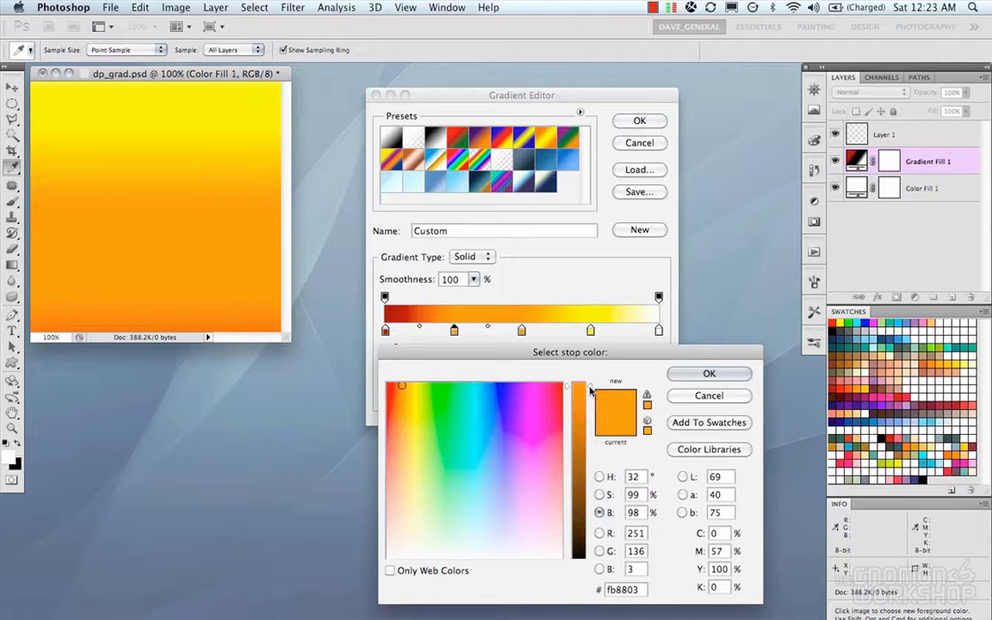
{"action": "left_click_drag", "start_coordinate": [591, 390], "coordinate": [592, 445]}
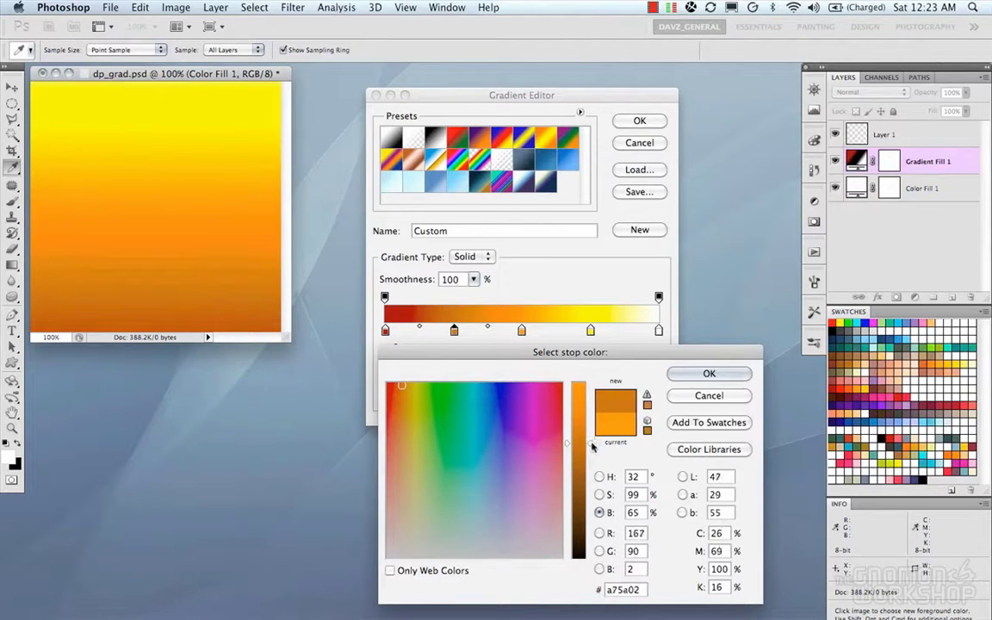
{"action": "left_click", "coordinate": [599, 495]}
{"action": "left_click_drag", "start_coordinate": [585, 397], "coordinate": [586, 380]}
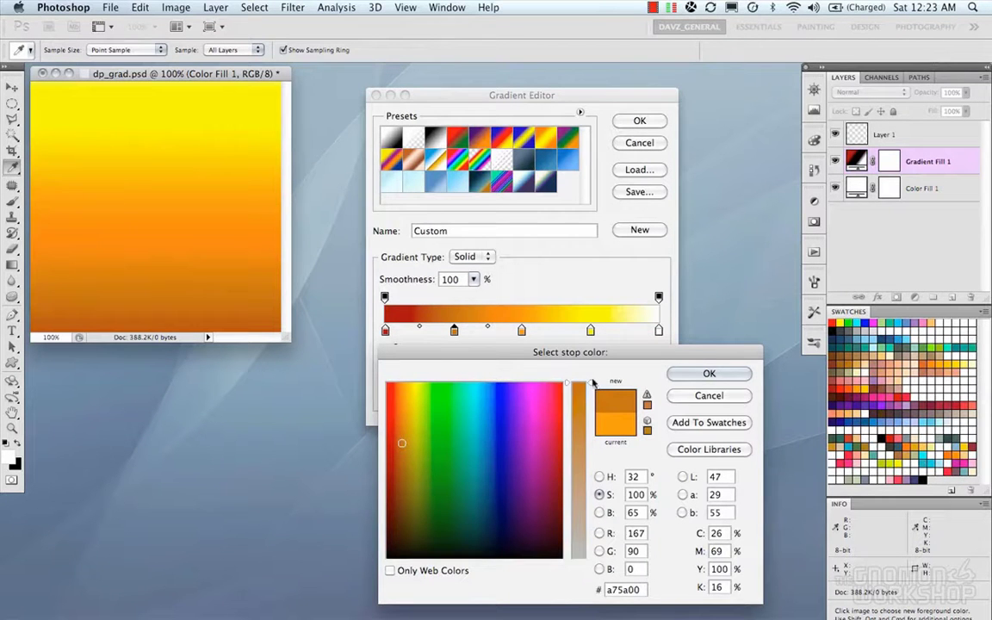
{"action": "left_click", "coordinate": [602, 512]}
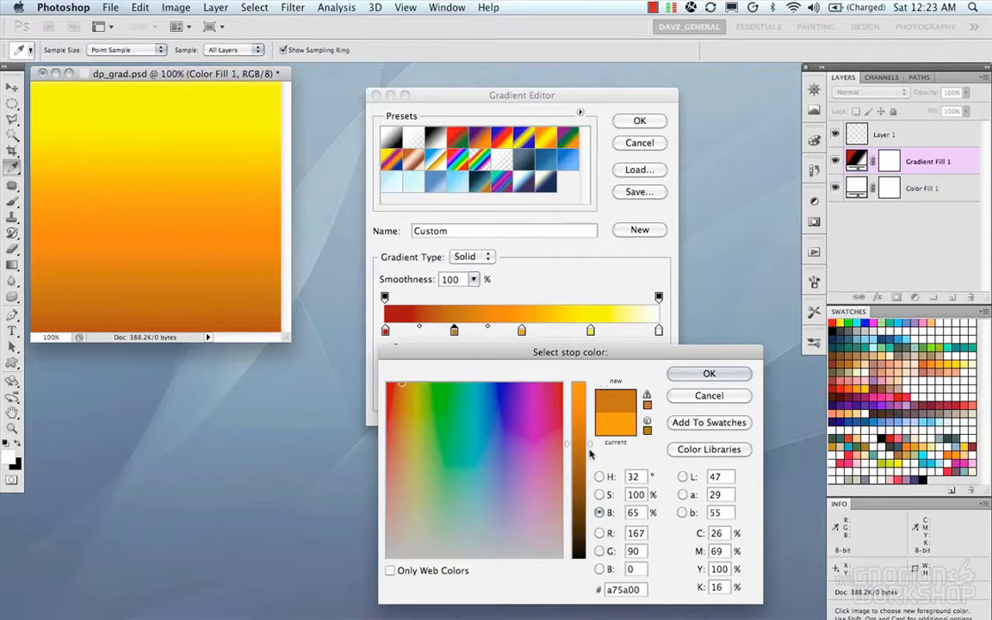
{"action": "left_click_drag", "start_coordinate": [590, 444], "coordinate": [591, 454]}
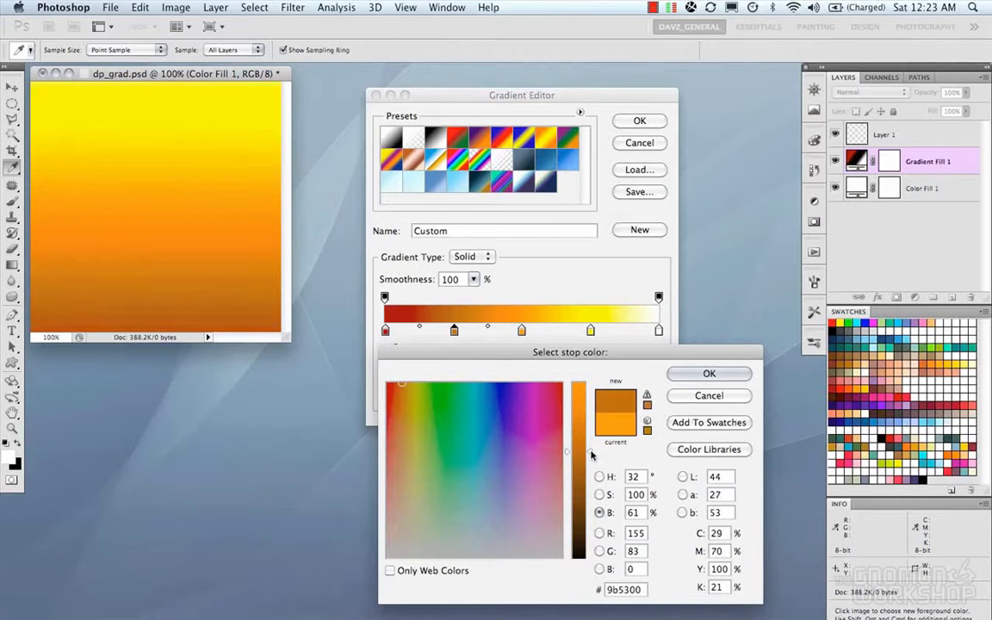
{"action": "left_click", "coordinate": [682, 371]}
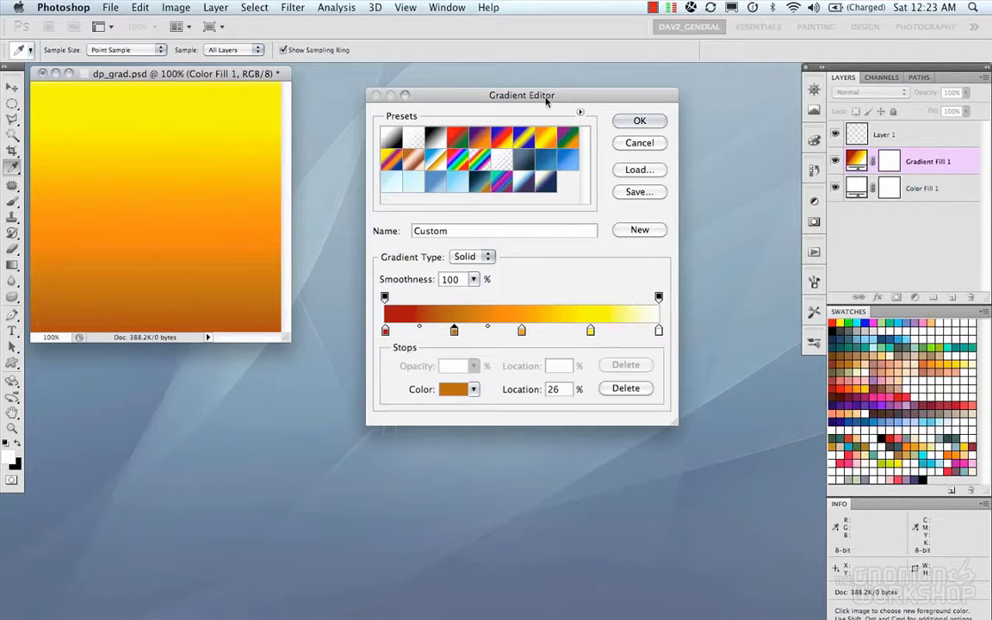
Step: Name the gradient OrangeHaze and add it as a new preset
{"action": "mouse_move", "coordinate": [545, 101]}
{"action": "left_mouse_down"}
{"action": "mouse_move", "coordinate": [506, 96]}
{"action": "mouse_move", "coordinate": [554, 98]}
{"action": "left_mouse_up"}
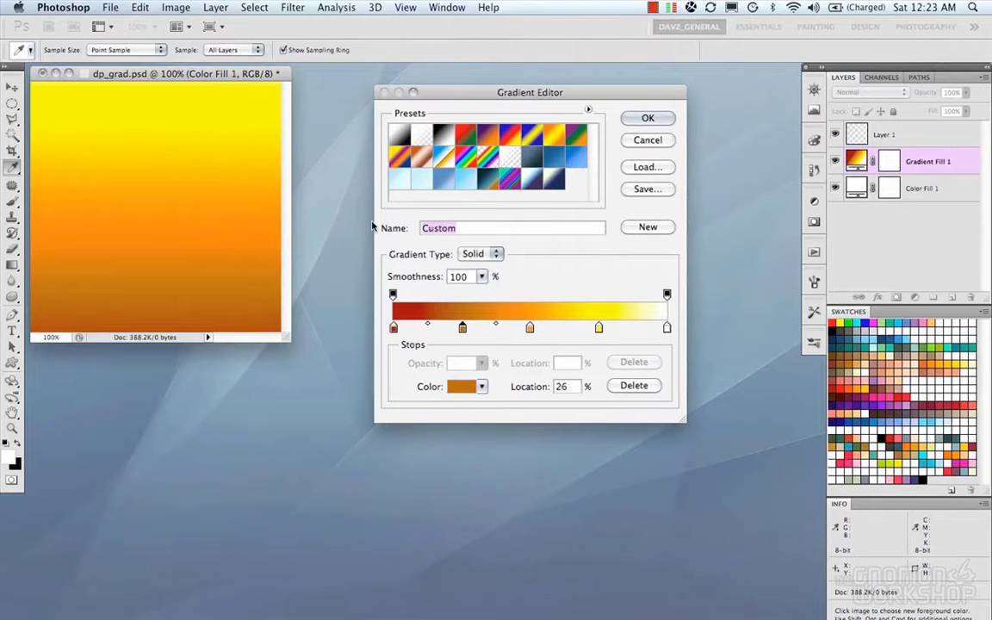
{"action": "type", "text": "OrangeHaze"}
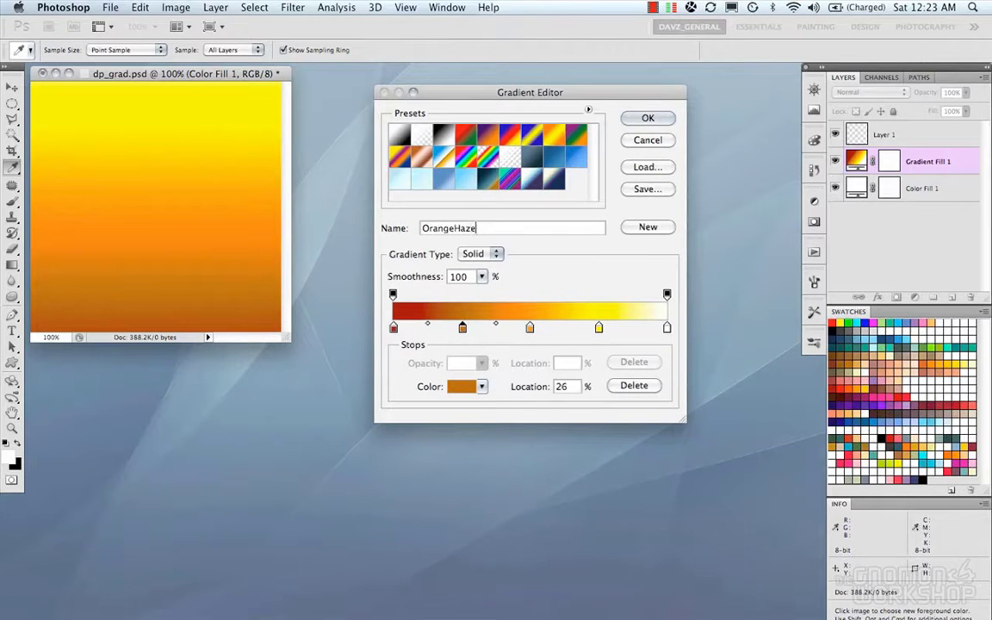
{"action": "double_click", "coordinate": [443, 229]}
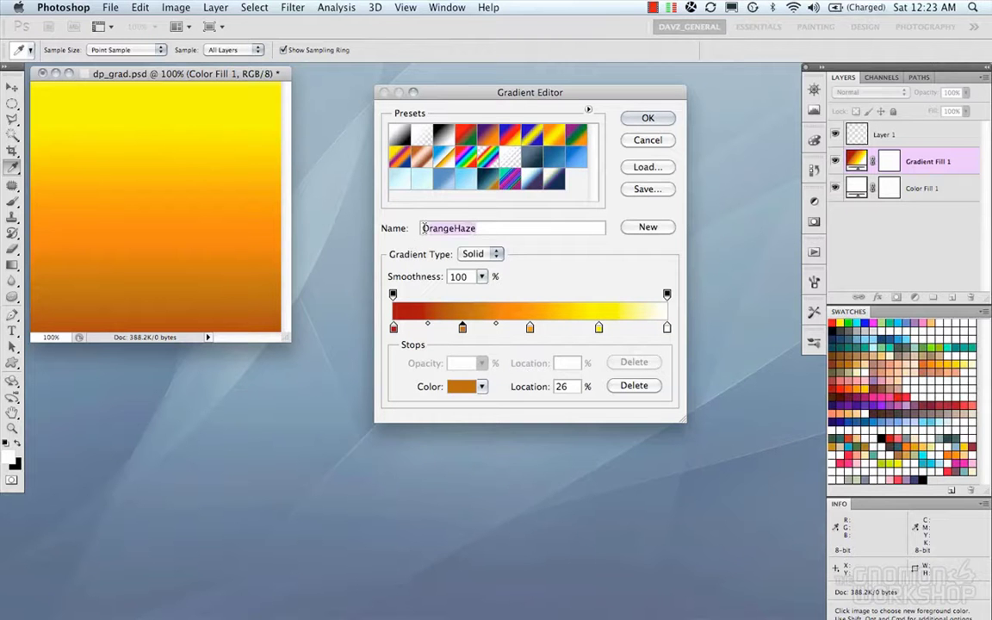
{"action": "left_click", "coordinate": [646, 227]}
Step: Save the preset list to a file named DAVZ_NEW, correcting a typo in the name
{"action": "left_click", "coordinate": [641, 189]}
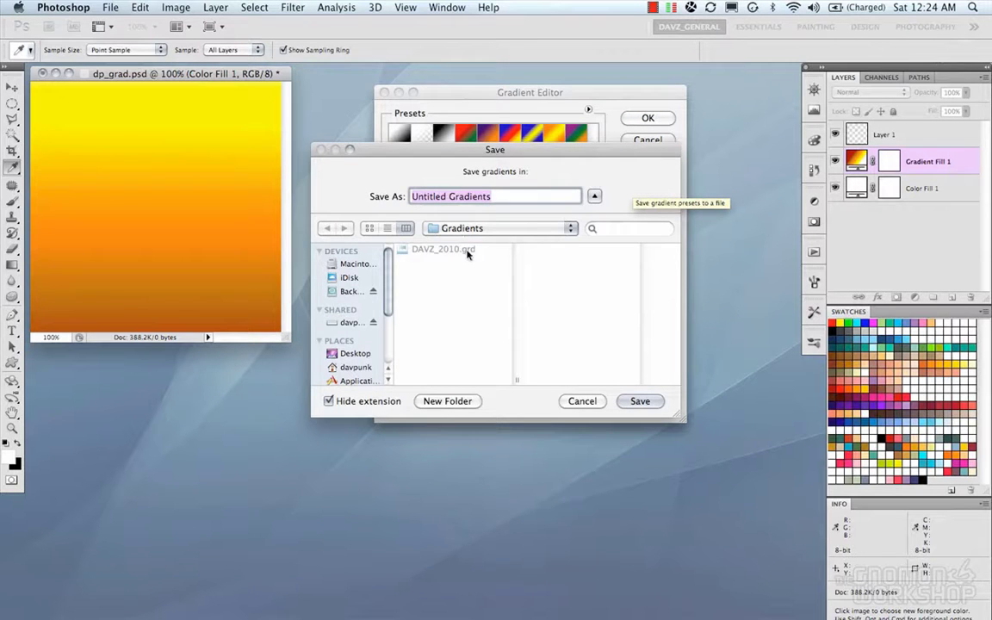
{"action": "type", "text": "DAV"}
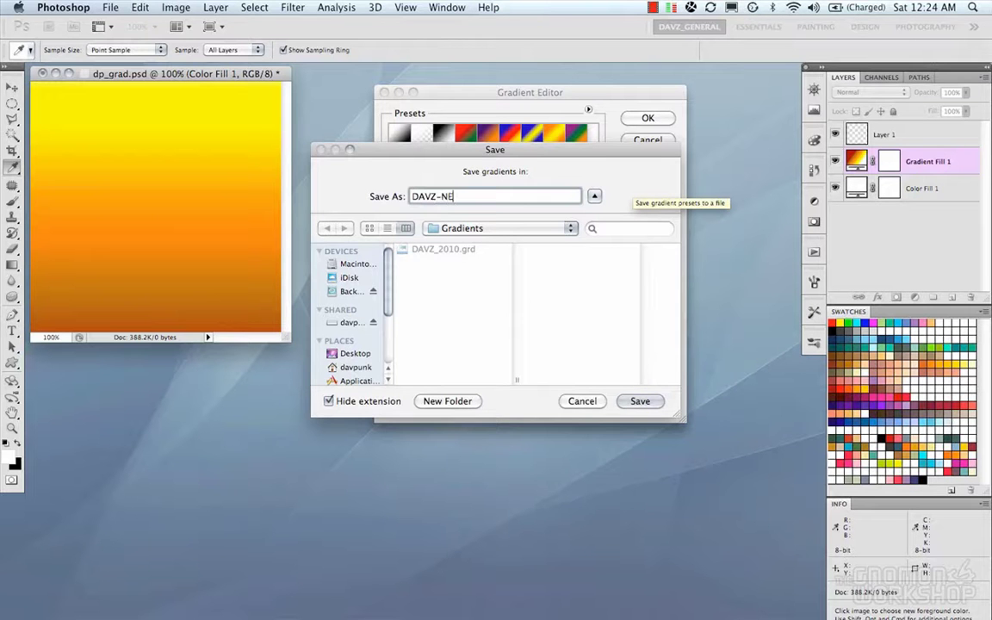
{"action": "type", "text": "Z-NE"}
{"action": "key", "text": "BackSpace"}
{"action": "key", "text": "BackSpace"}
{"action": "key", "text": "BackSpace"}
{"action": "type", "text": "_NEW"}
{"action": "left_click", "coordinate": [638, 400]}
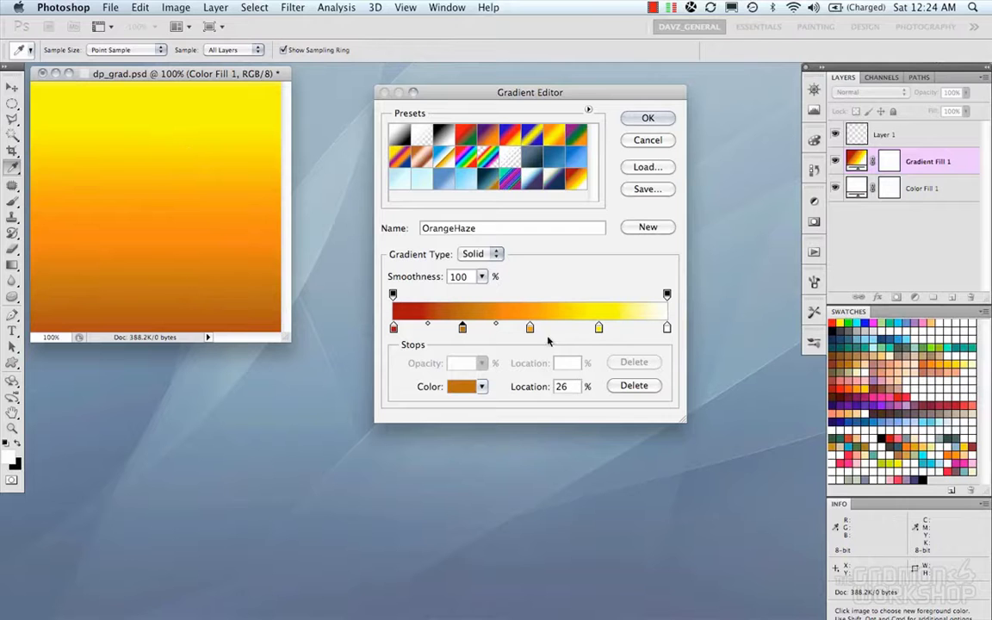
Step: Accept the orange gradient, preview Radial, Angle, Reflected and Diamond styles, then keep Linear
{"action": "left_click", "coordinate": [647, 119]}
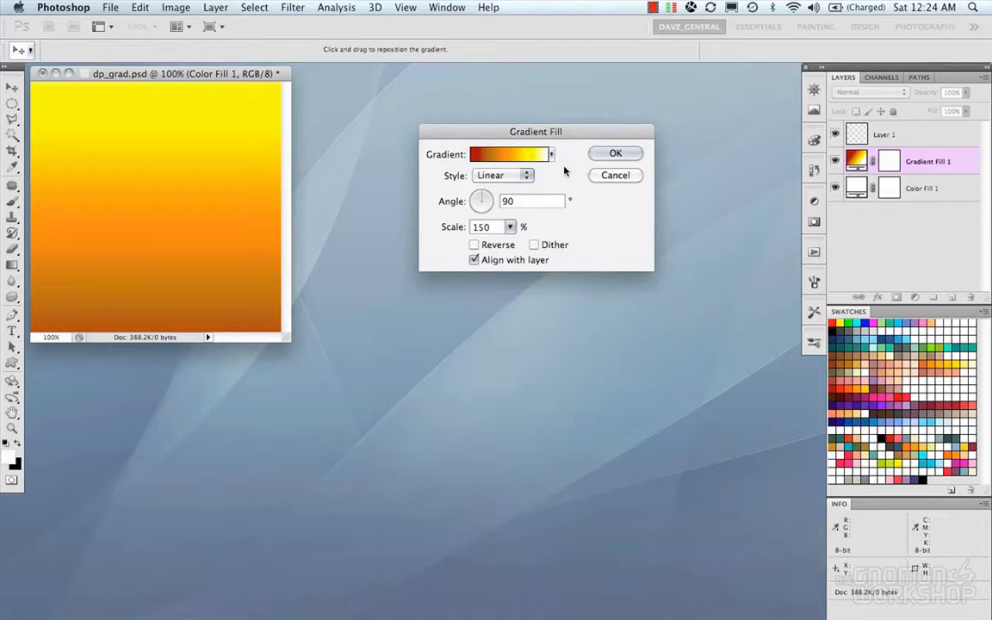
{"action": "left_click", "coordinate": [515, 175]}
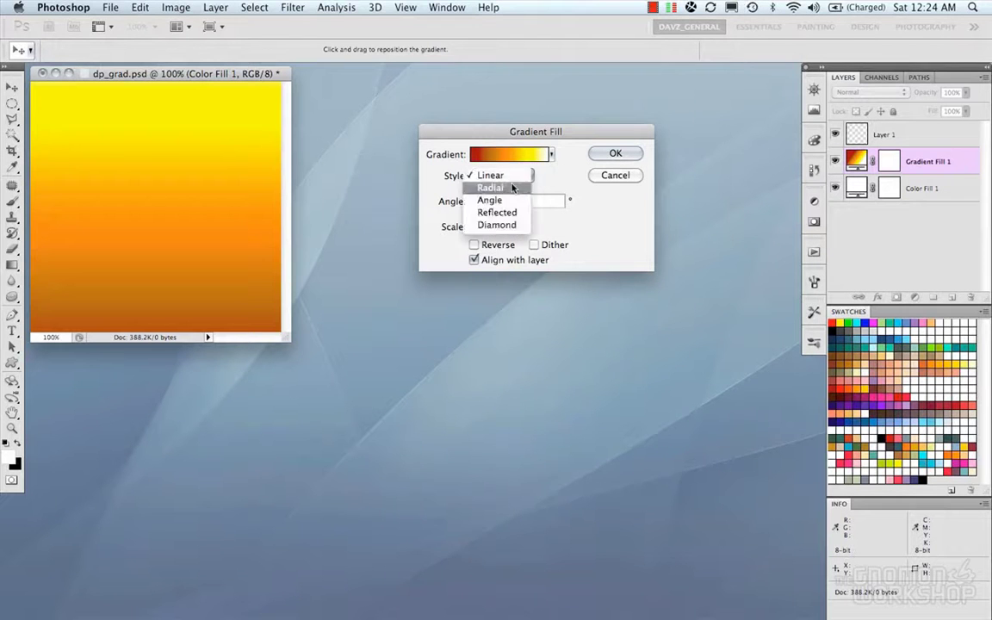
{"action": "left_click", "coordinate": [513, 187]}
{"action": "left_click", "coordinate": [510, 177]}
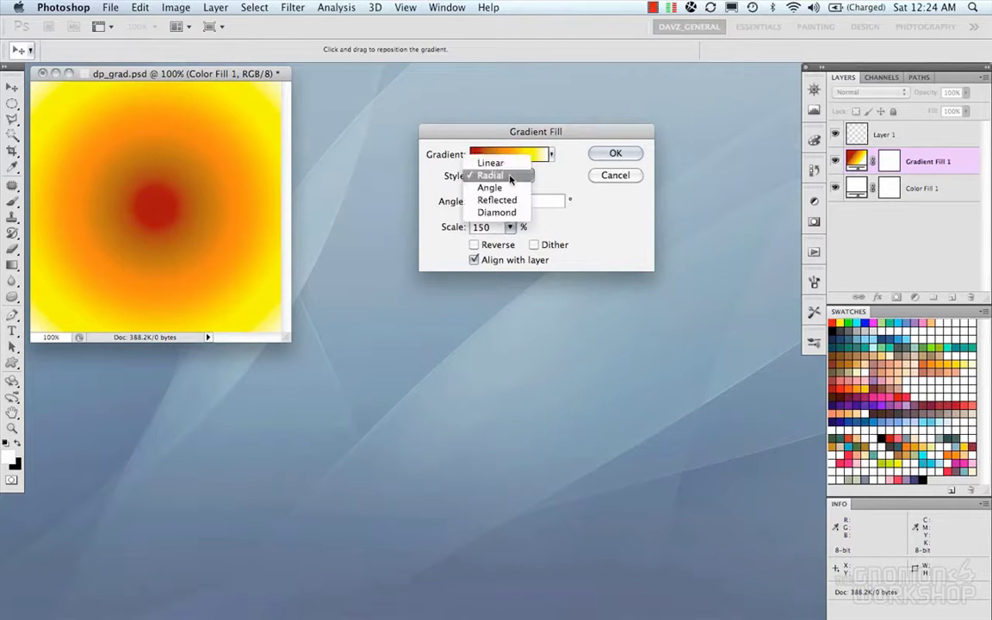
{"action": "left_click", "coordinate": [509, 187]}
{"action": "left_click", "coordinate": [505, 180]}
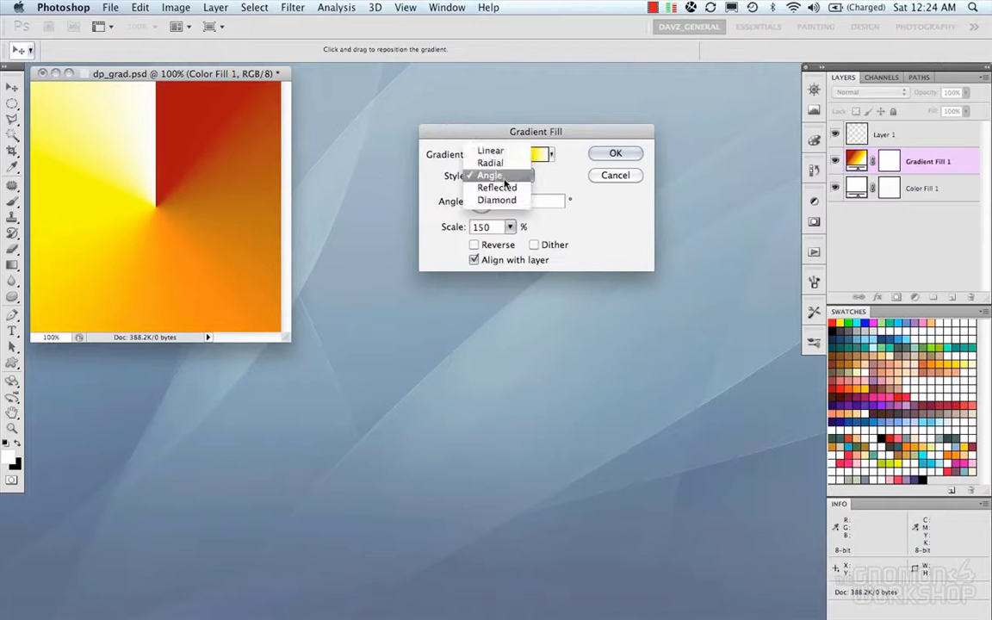
{"action": "left_click", "coordinate": [505, 187]}
{"action": "left_click", "coordinate": [506, 183]}
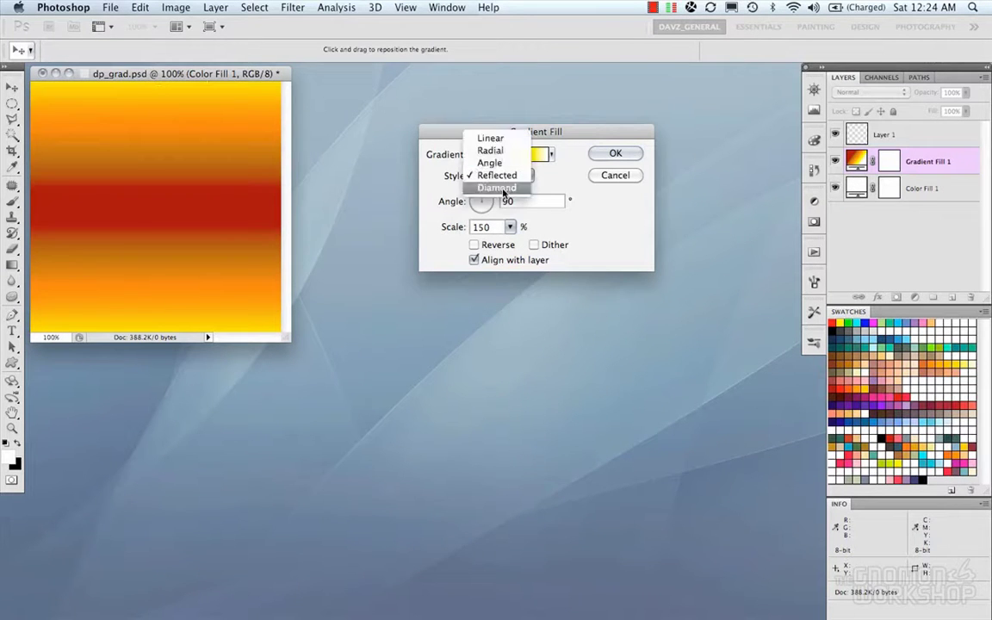
{"action": "left_click", "coordinate": [505, 187]}
{"action": "left_click", "coordinate": [505, 176]}
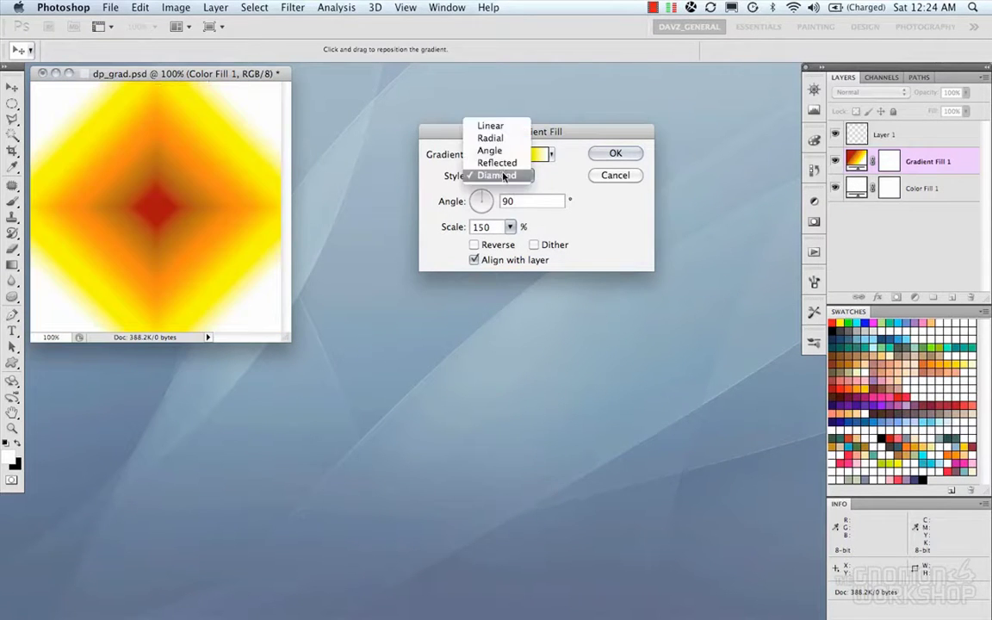
{"action": "left_click", "coordinate": [490, 127]}
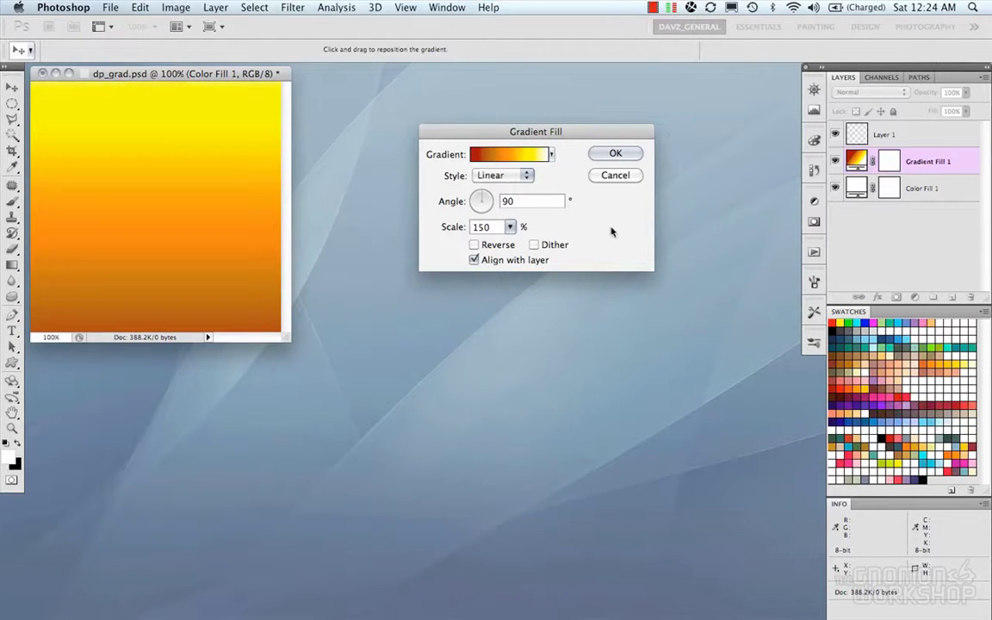
Step: Set the gradient scale to 59% and rotate its angle to 135°
{"action": "left_click", "coordinate": [511, 227]}
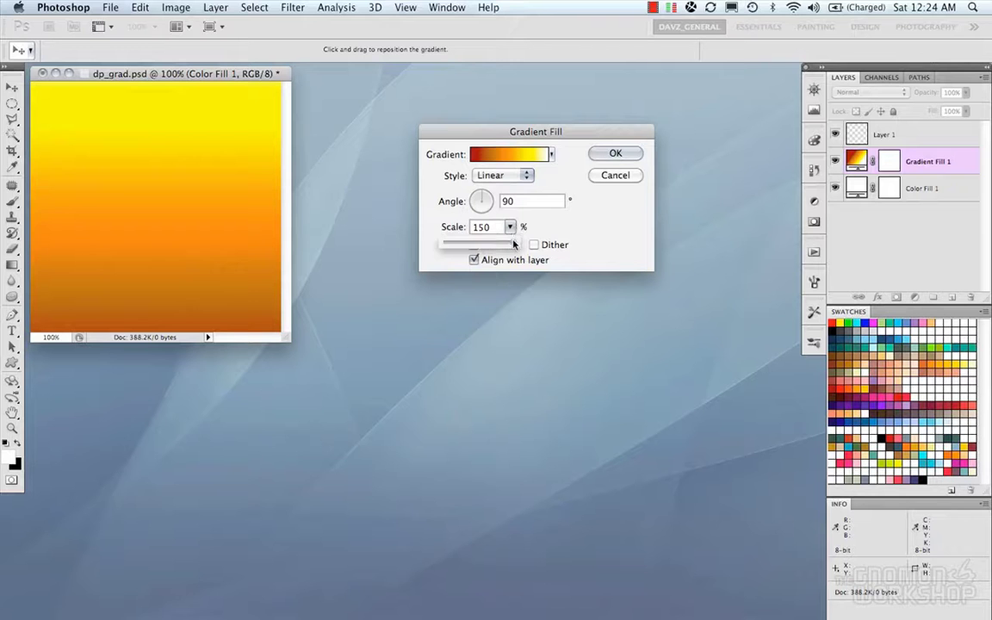
{"action": "left_click_drag", "start_coordinate": [515, 246], "coordinate": [470, 246]}
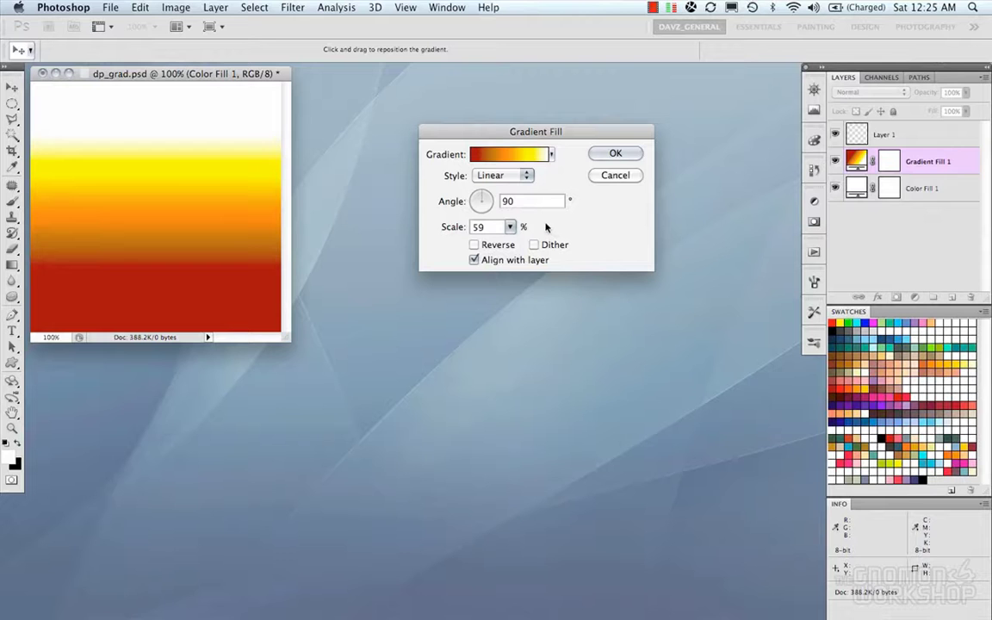
{"action": "left_click", "coordinate": [487, 199]}
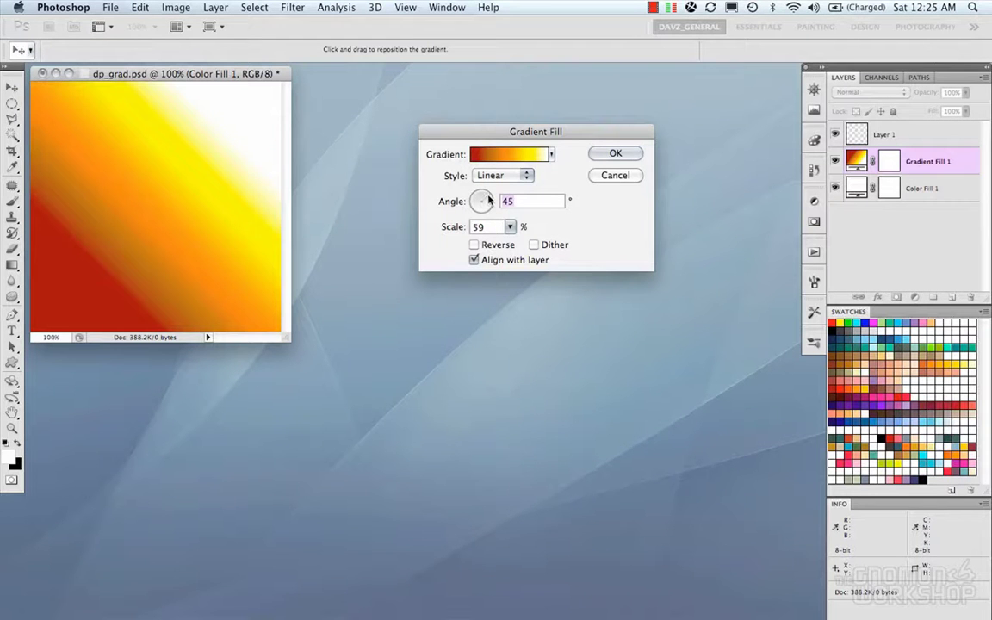
{"action": "mouse_move", "coordinate": [488, 200]}
{"action": "left_mouse_down"}
{"action": "mouse_move", "coordinate": [475, 197]}
{"action": "mouse_move", "coordinate": [487, 199]}
{"action": "mouse_move", "coordinate": [479, 212]}
{"action": "mouse_move", "coordinate": [469, 195]}
{"action": "left_mouse_up"}
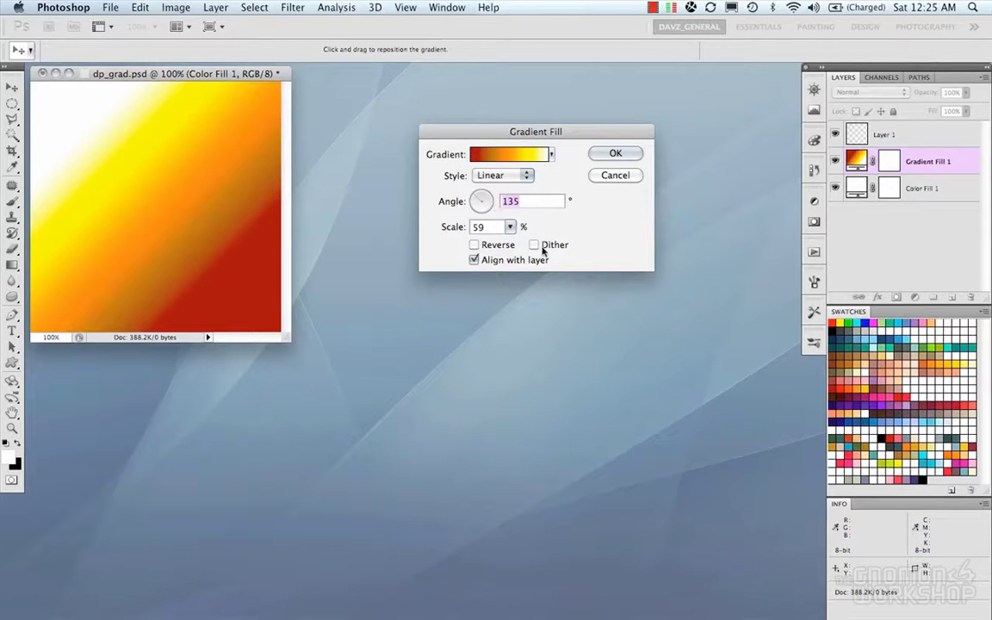
Step: Toggle Reverse on and off, enable Dither, and reopen the gradient for editing
{"action": "left_click", "coordinate": [474, 245]}
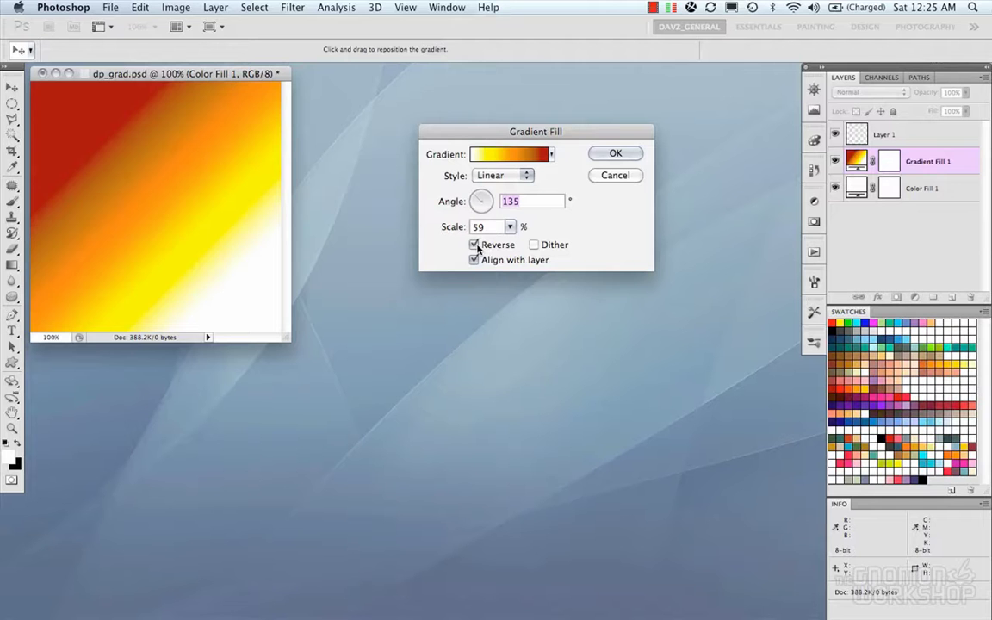
{"action": "left_click", "coordinate": [475, 245]}
{"action": "left_click", "coordinate": [534, 246]}
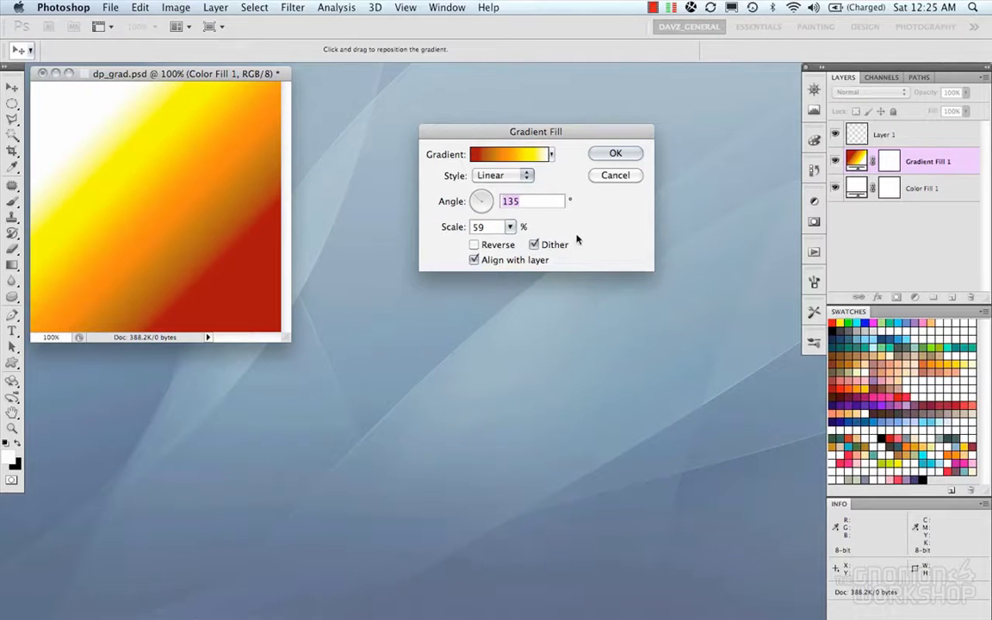
{"action": "left_click", "coordinate": [508, 154]}
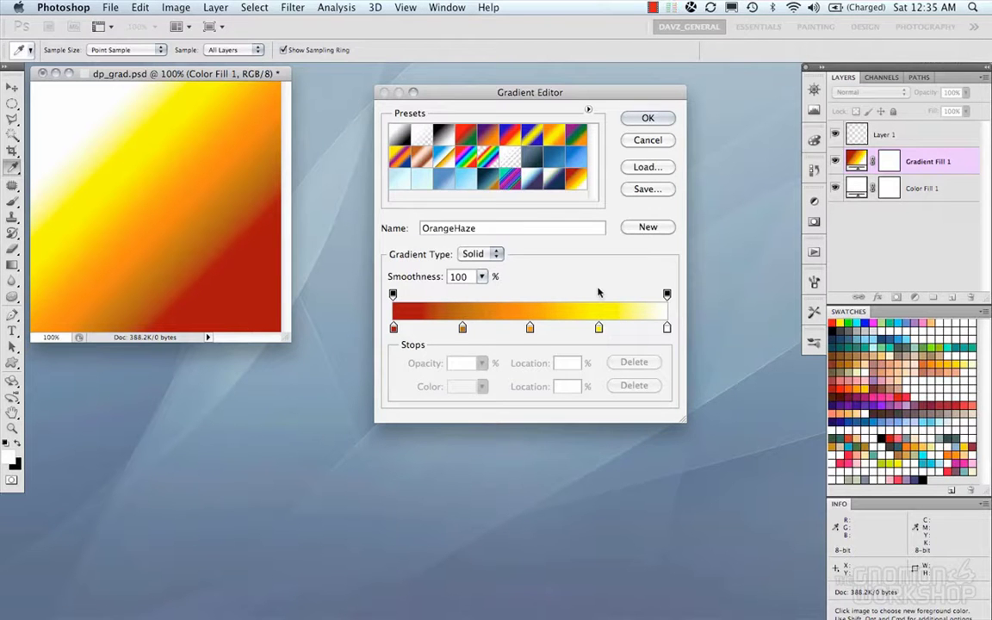
Step: Inspect the right opacity stop, then OK both the Gradient Editor and Gradient Fill dialogs
{"action": "left_click", "coordinate": [666, 294]}
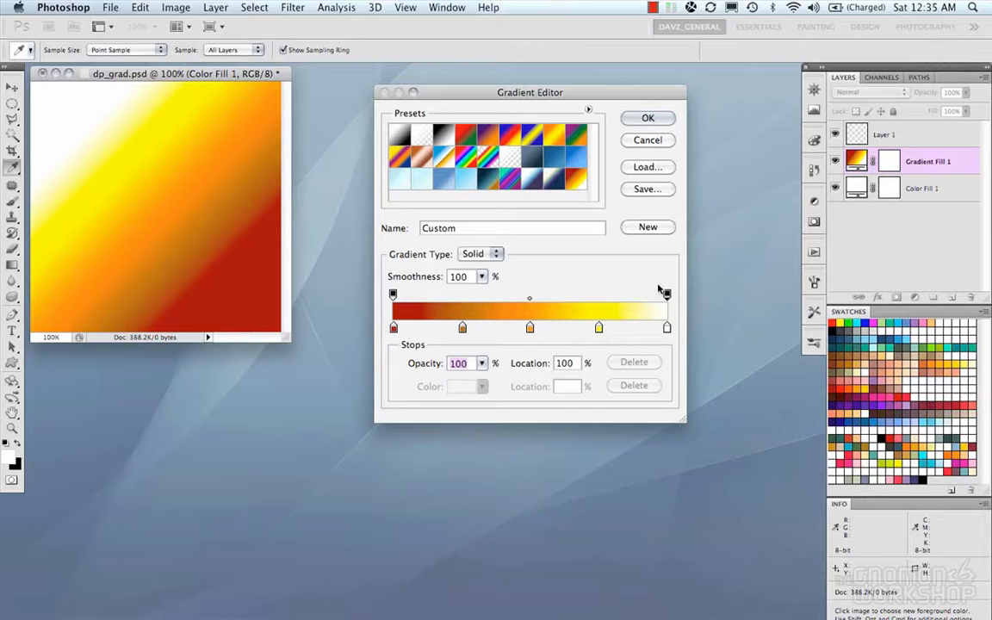
{"action": "left_click", "coordinate": [646, 119]}
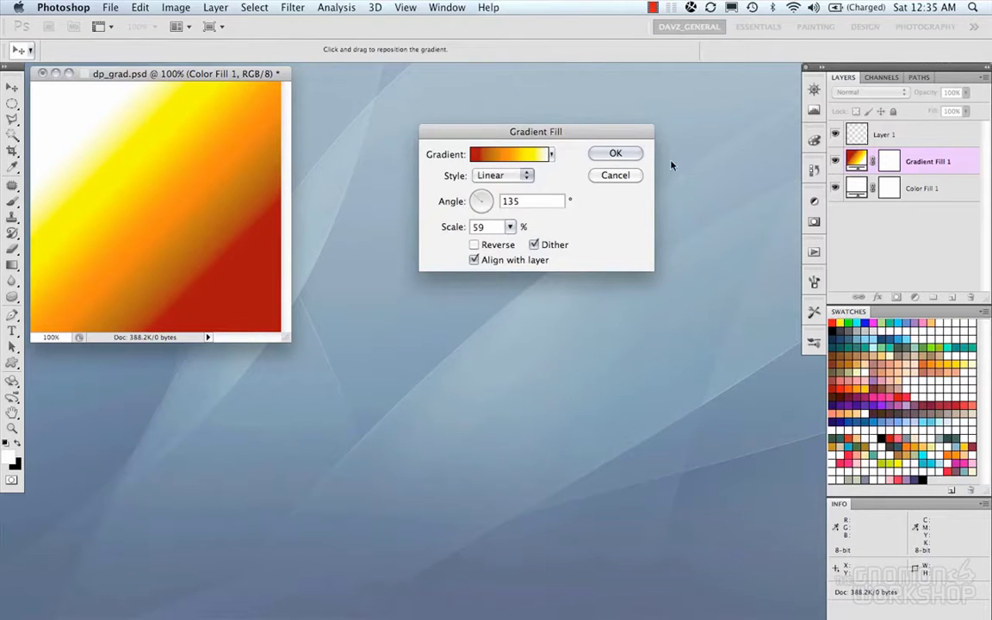
{"action": "left_click", "coordinate": [613, 154]}
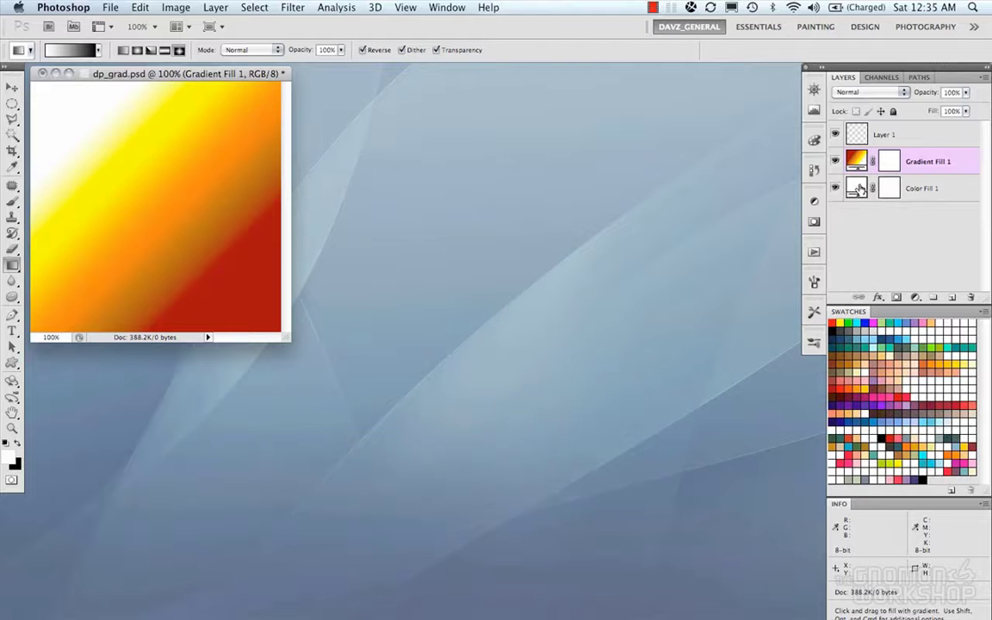
Step: Change Color Fill 1's colour to bright green (02ff02)
{"action": "double_click", "coordinate": [859, 188]}
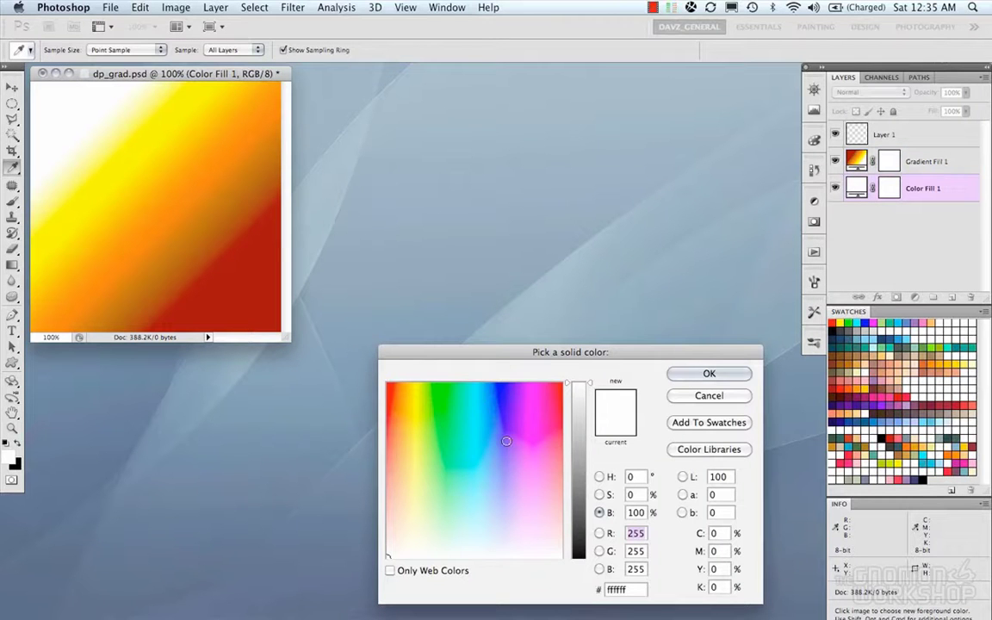
{"action": "left_click", "coordinate": [447, 388]}
{"action": "left_click", "coordinate": [446, 385]}
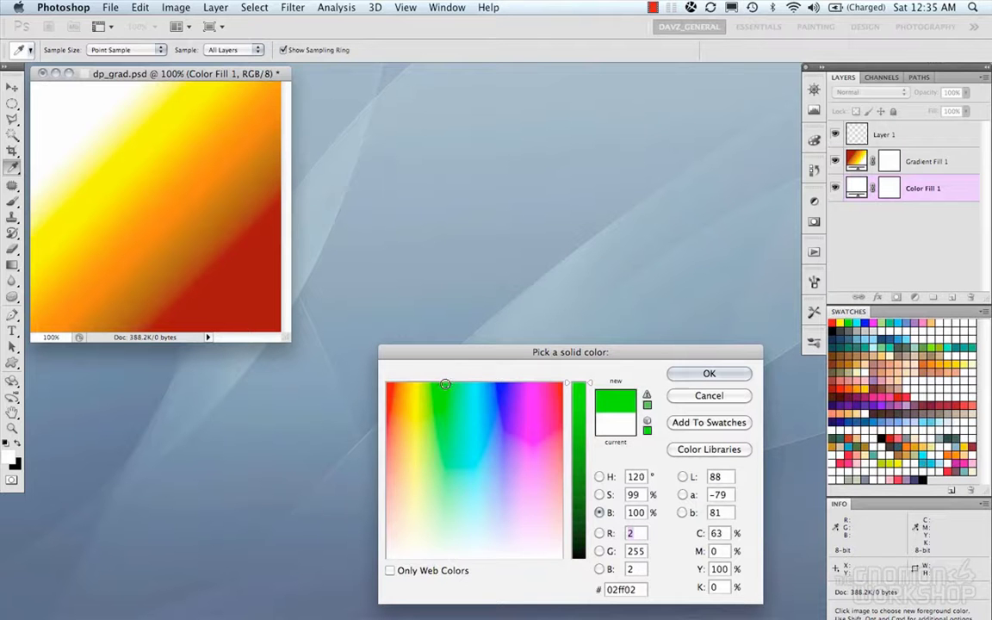
{"action": "left_click", "coordinate": [708, 372]}
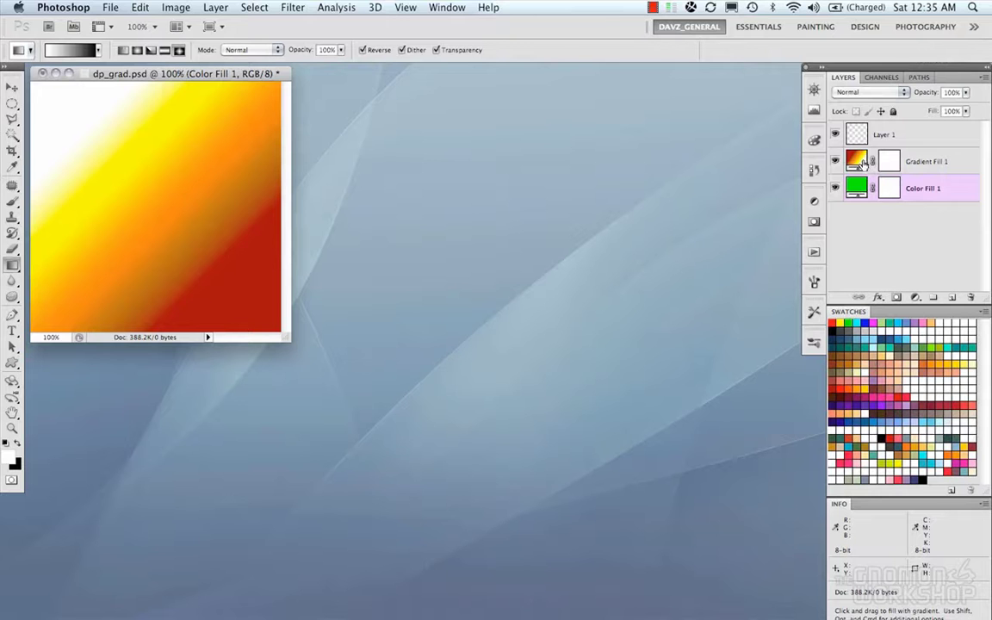
Step: Hide Gradient Fill 1 to view the green fill, then show it again
{"action": "left_click", "coordinate": [864, 164]}
{"action": "left_click", "coordinate": [837, 162]}
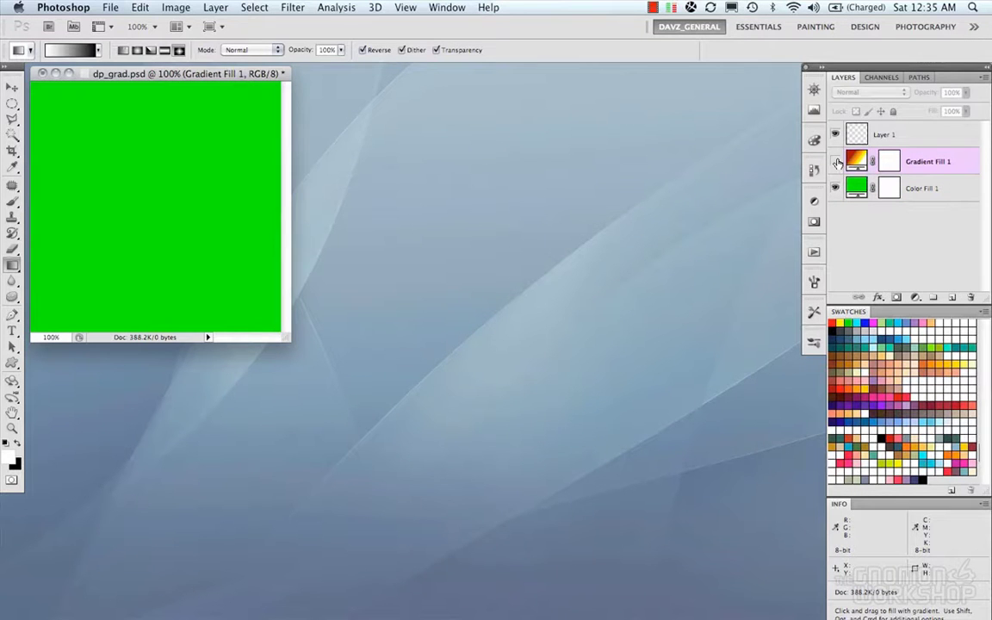
{"action": "left_click", "coordinate": [835, 162]}
Step: In Gradient Fill 1's gradient, set the end opacity stop's opacity to 0%
{"action": "double_click", "coordinate": [862, 163]}
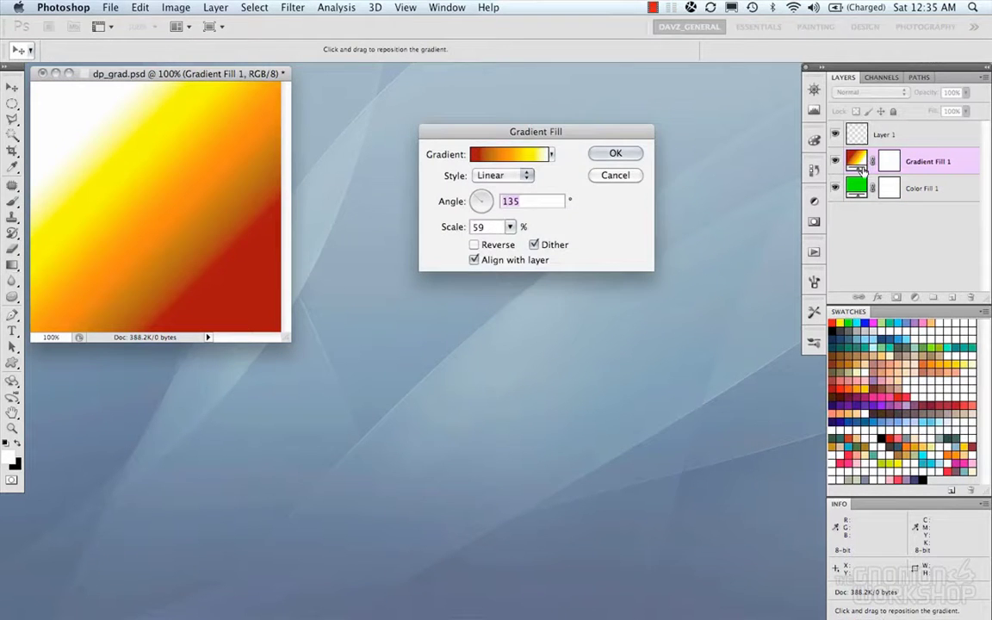
{"action": "left_click", "coordinate": [504, 155]}
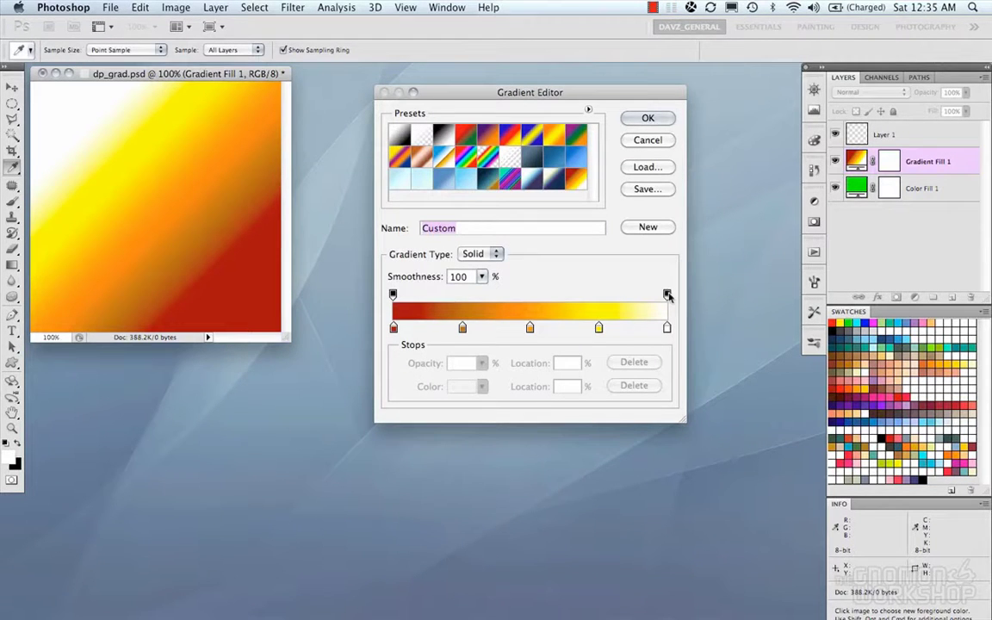
{"action": "left_click", "coordinate": [668, 296]}
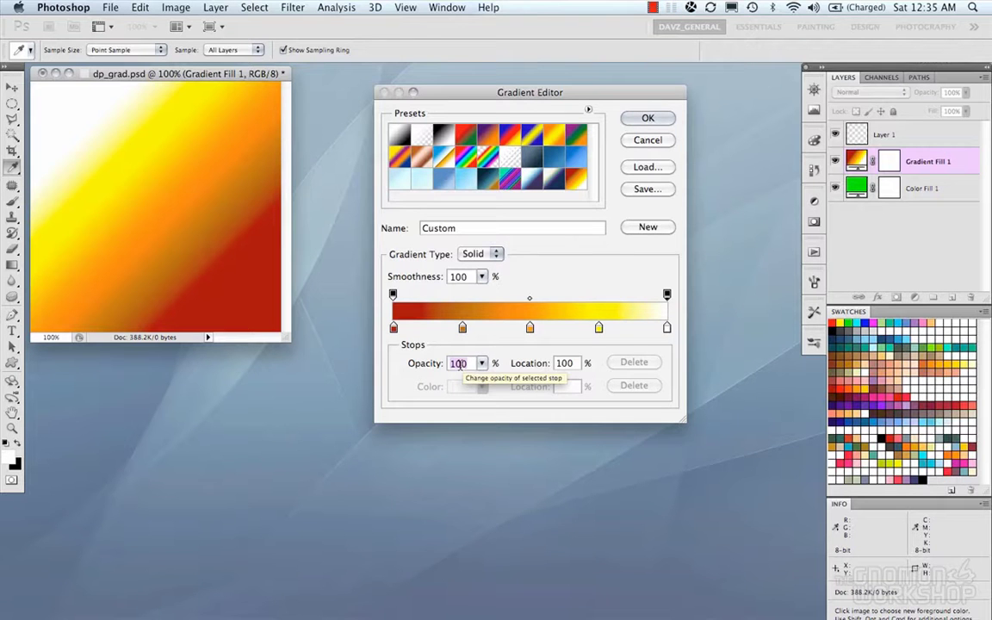
{"action": "double_click", "coordinate": [458, 364]}
{"action": "type", "text": "0"}
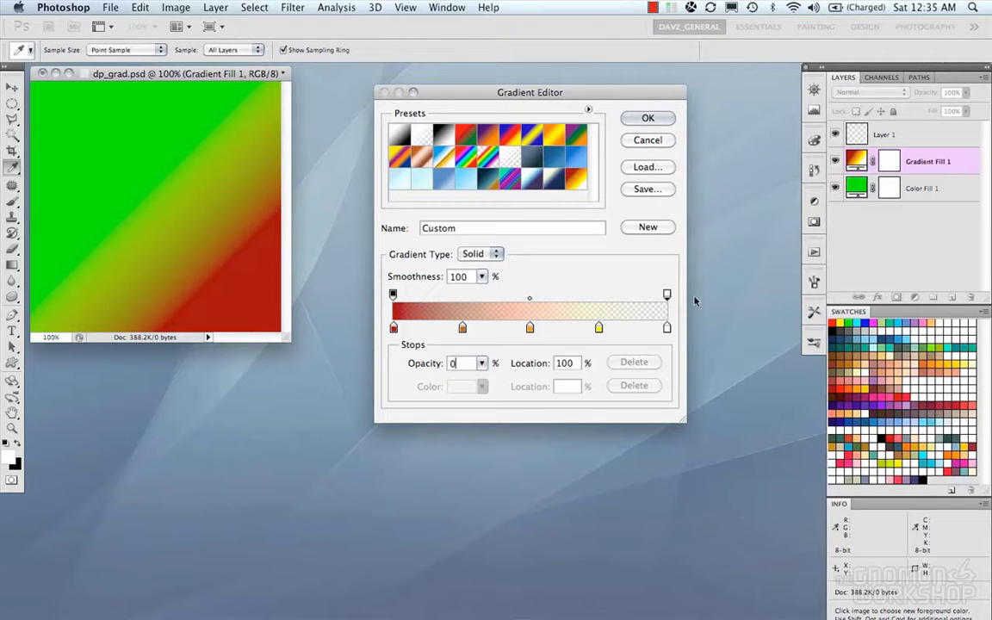
{"action": "left_click", "coordinate": [393, 295]}
{"action": "left_click", "coordinate": [666, 296]}
Step: Add three opacity stops and position them at 25%, 50% and 75%
{"action": "left_click", "coordinate": [461, 296]}
{"action": "left_click", "coordinate": [527, 295]}
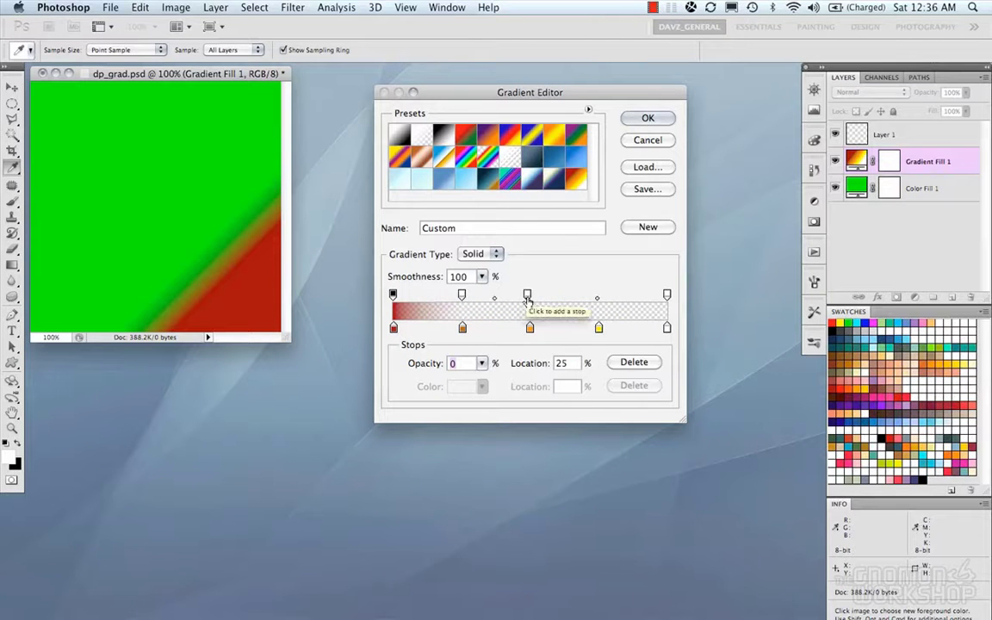
{"action": "left_click", "coordinate": [592, 295]}
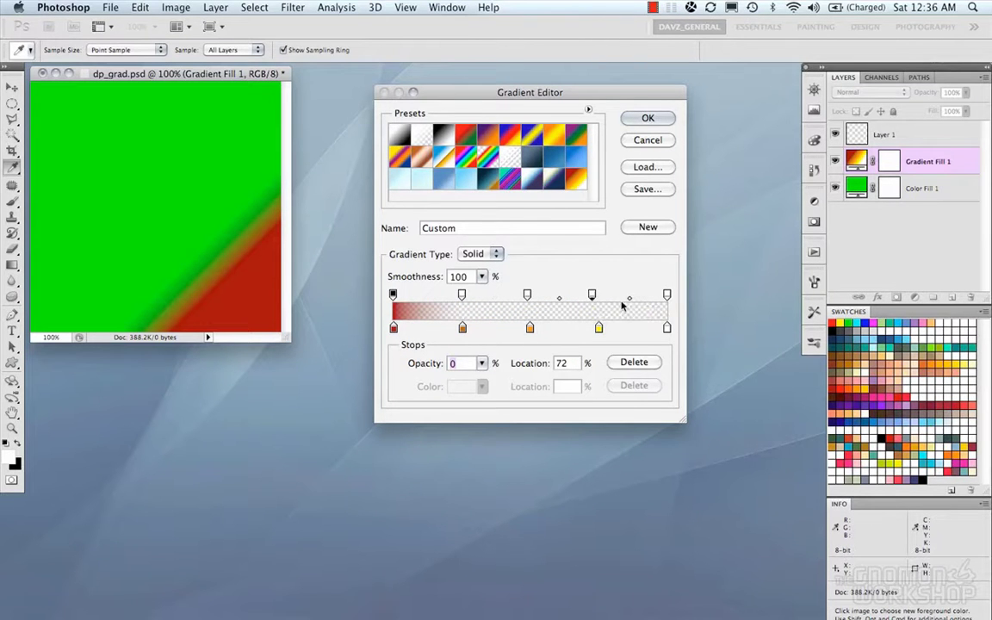
{"action": "left_click", "coordinate": [532, 365]}
{"action": "type", "text": "75"}
{"action": "left_click", "coordinate": [527, 295]}
{"action": "double_click", "coordinate": [561, 362]}
{"action": "type", "text": "50"}
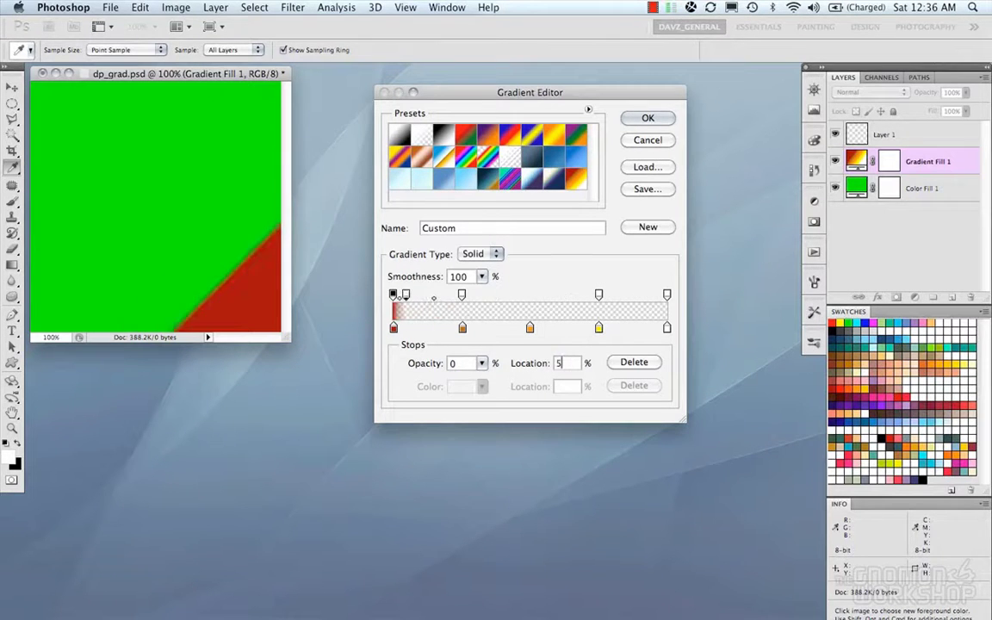
{"action": "left_click", "coordinate": [462, 296]}
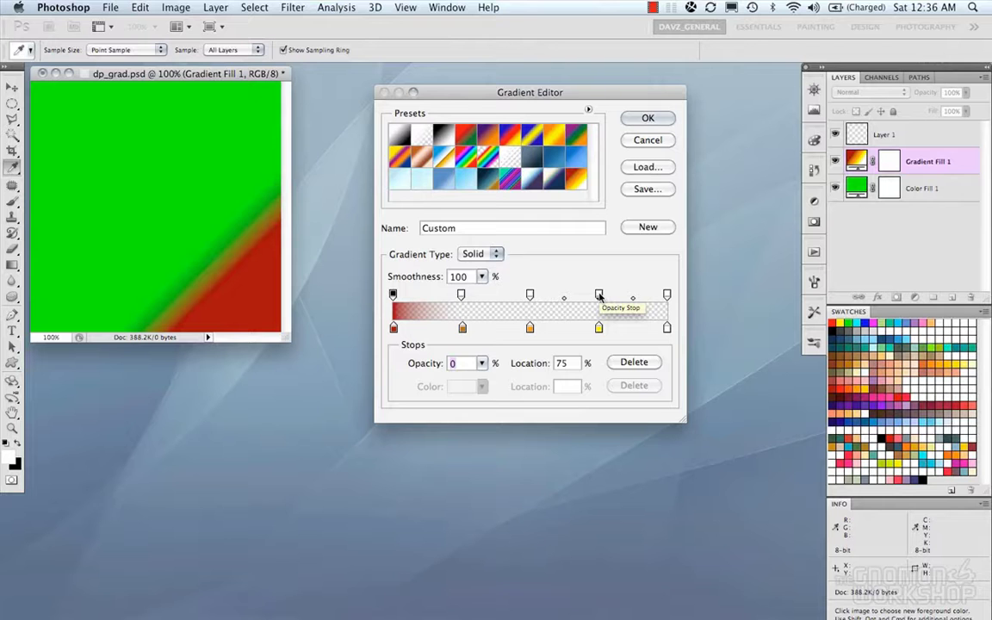
Step: Give the intermediate opacity stops opacities of 75%, 50% and 25%
{"action": "type", "text": "25"}
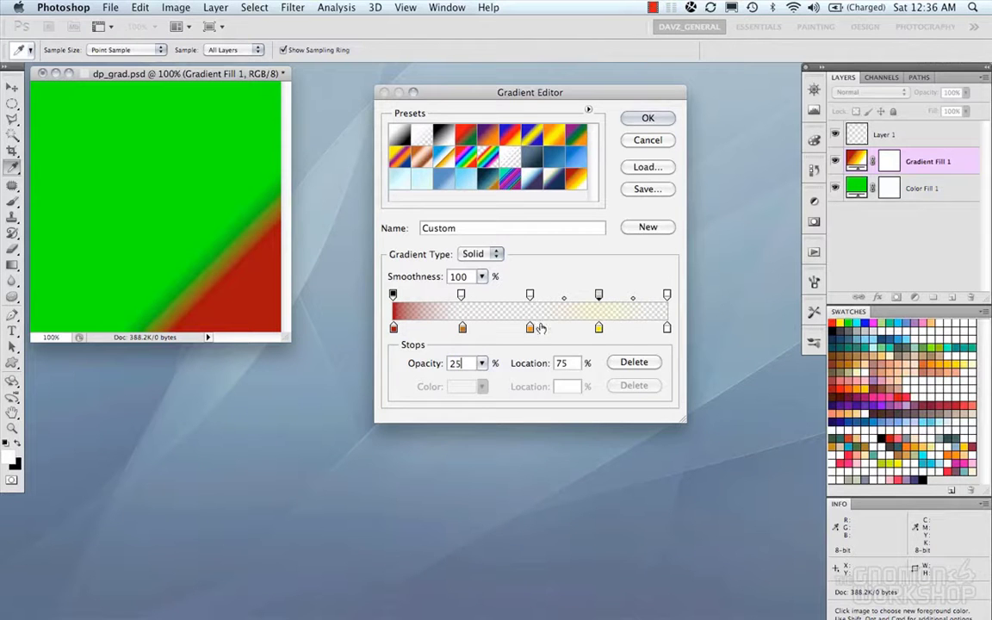
{"action": "left_click", "coordinate": [530, 295]}
{"action": "type", "text": "50"}
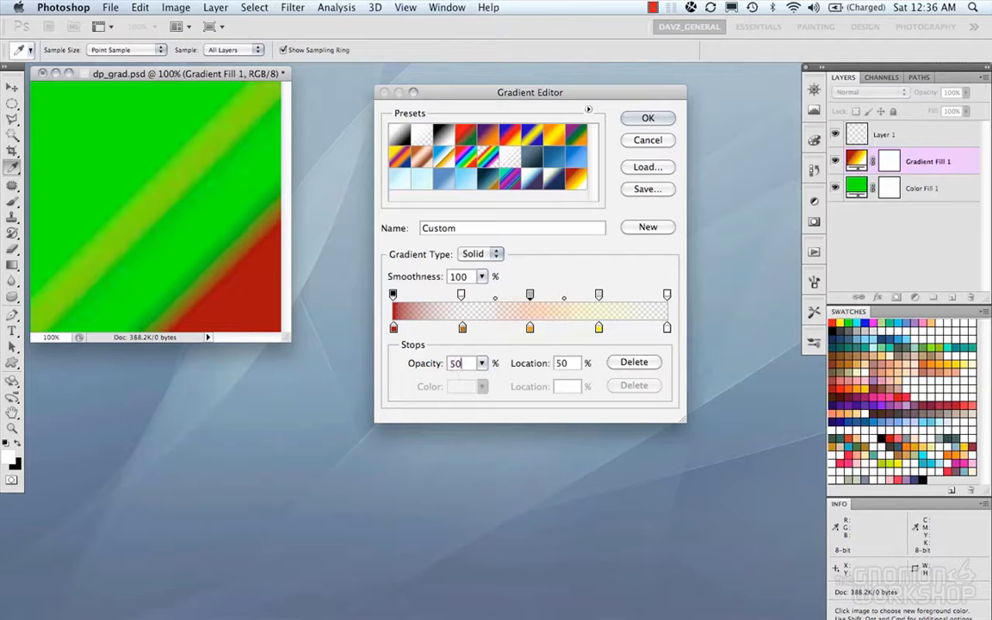
{"action": "left_click", "coordinate": [461, 297]}
{"action": "type", "text": "75"}
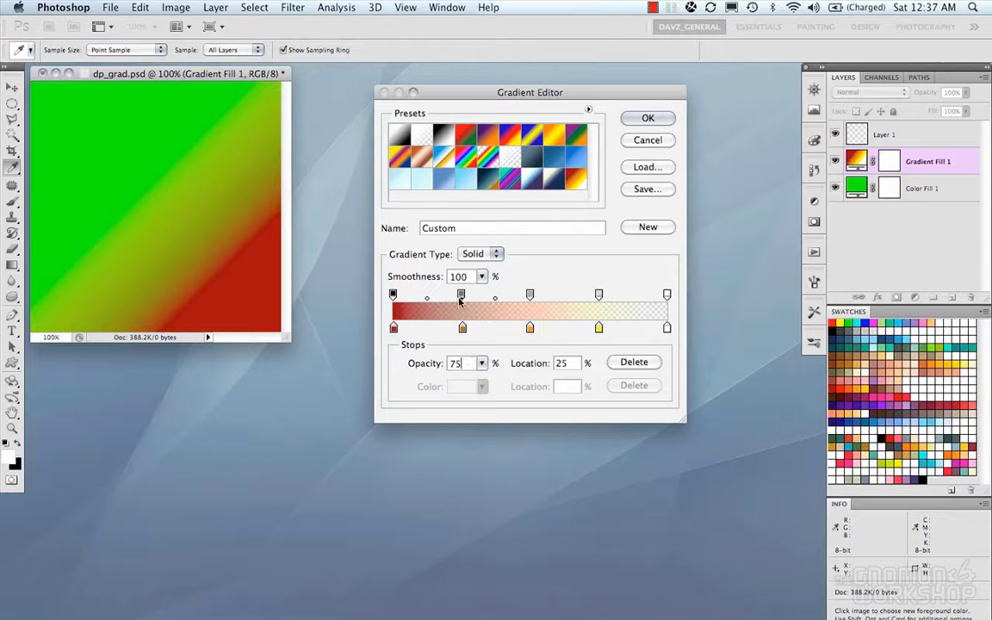
Step: Review each opacity stop's value, then apply the gradient to the fill layer
{"action": "left_click", "coordinate": [393, 294]}
{"action": "left_click", "coordinate": [461, 295]}
{"action": "left_click", "coordinate": [530, 294]}
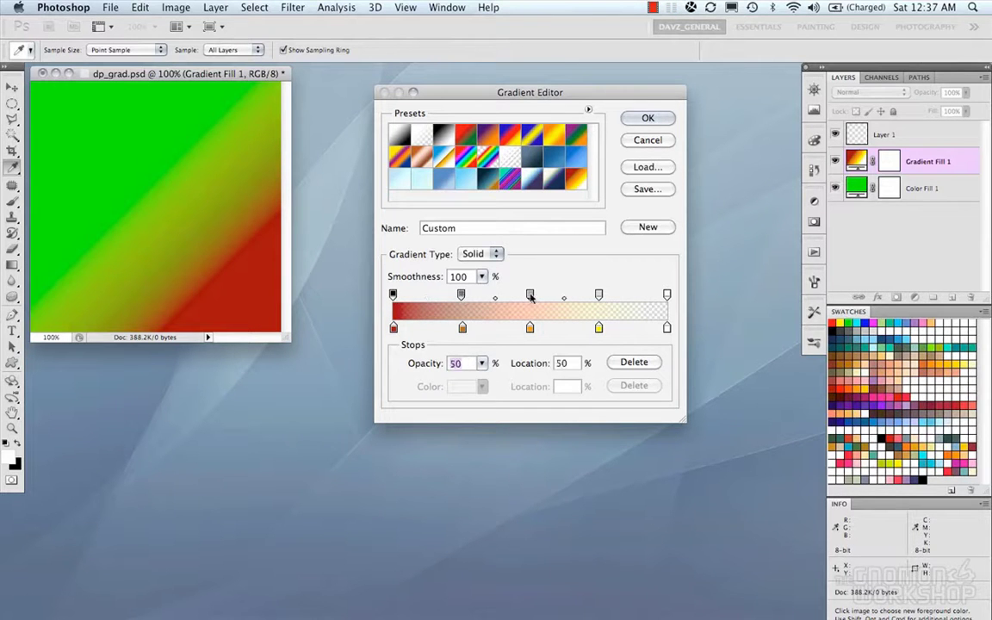
{"action": "left_click", "coordinate": [598, 295]}
{"action": "left_click", "coordinate": [667, 295]}
{"action": "left_click", "coordinate": [598, 295]}
{"action": "left_click", "coordinate": [667, 296]}
{"action": "left_click", "coordinate": [646, 118]}
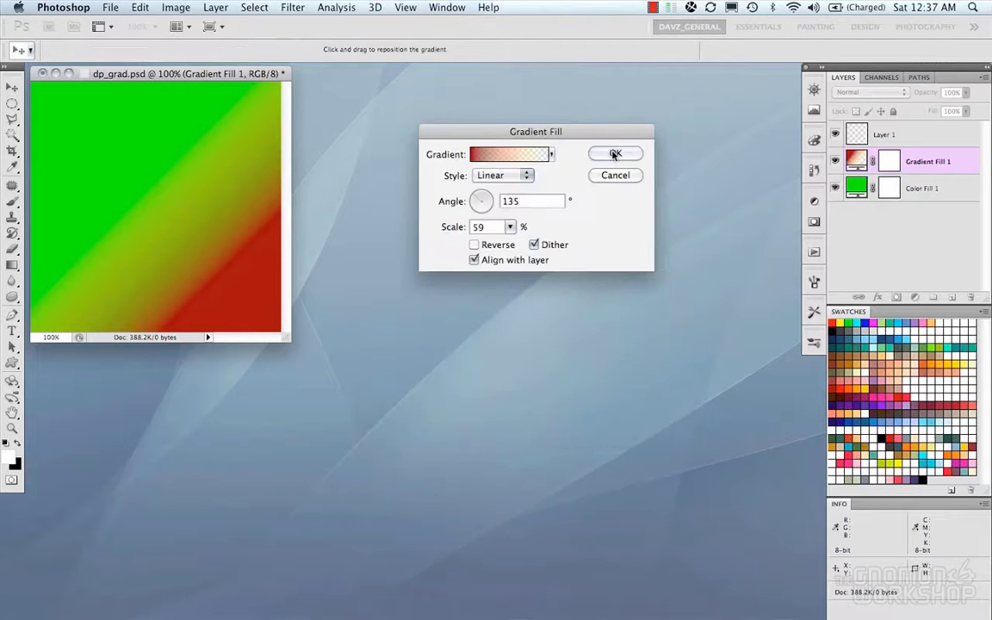
{"action": "left_click", "coordinate": [613, 152]}
Step: Toggle Color Fill 1's visibility, then change its colour to white
{"action": "left_click", "coordinate": [835, 188]}
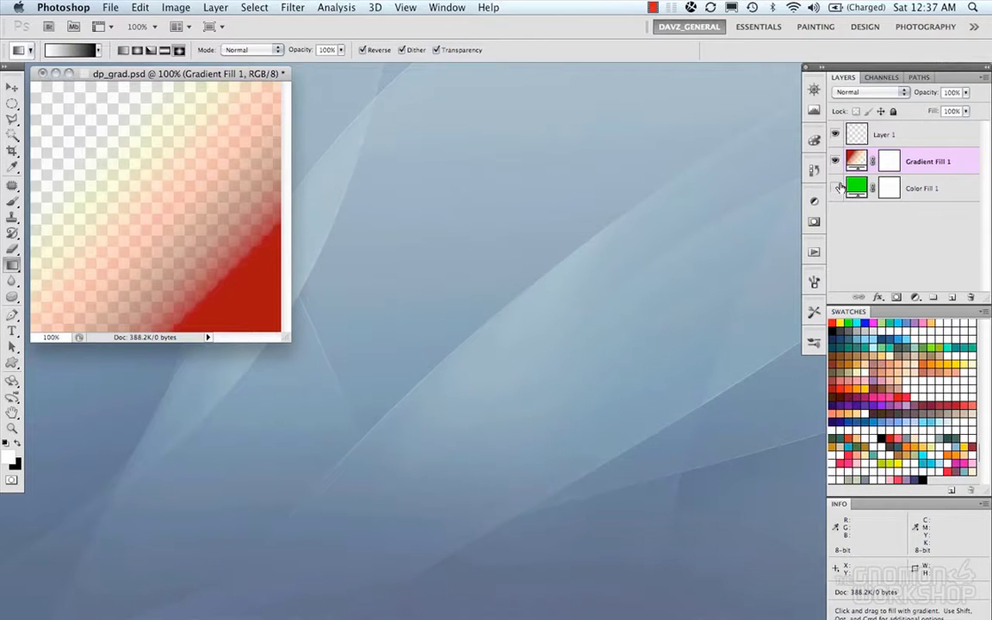
{"action": "left_click", "coordinate": [835, 188]}
{"action": "double_click", "coordinate": [857, 186]}
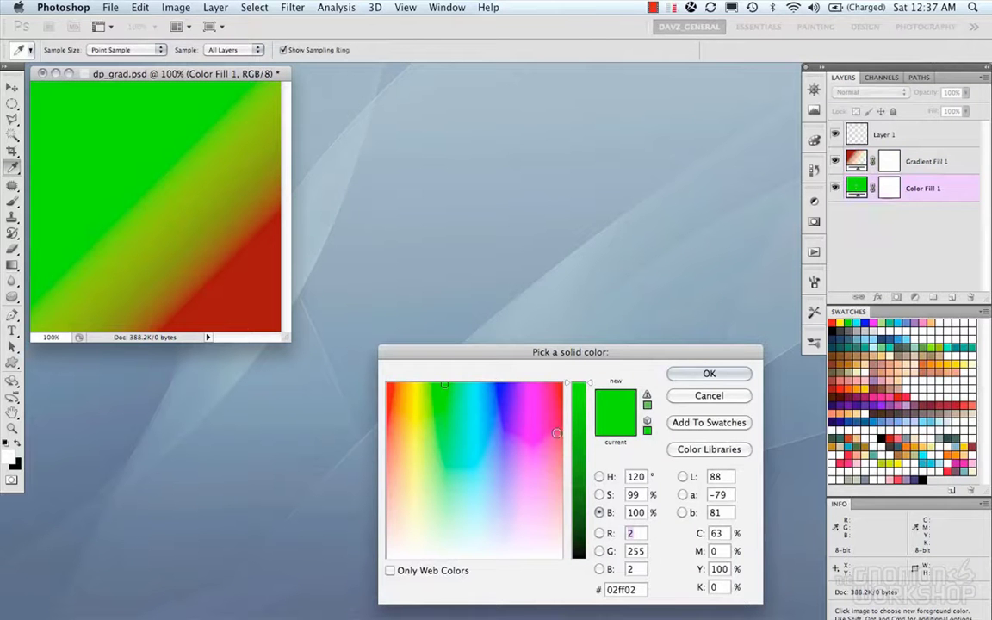
{"action": "left_click", "coordinate": [561, 556]}
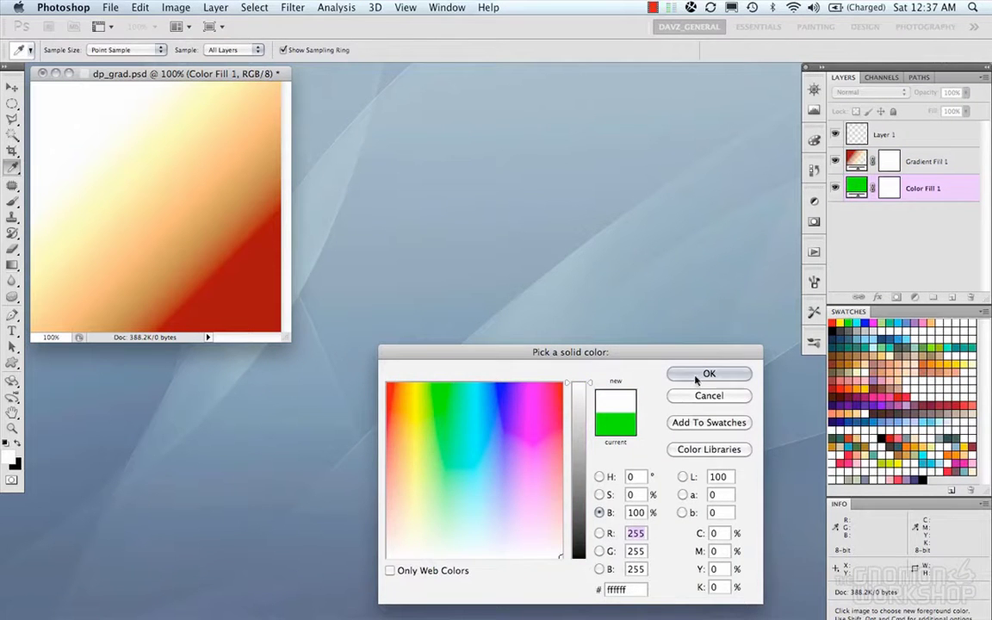
{"action": "left_click", "coordinate": [707, 374]}
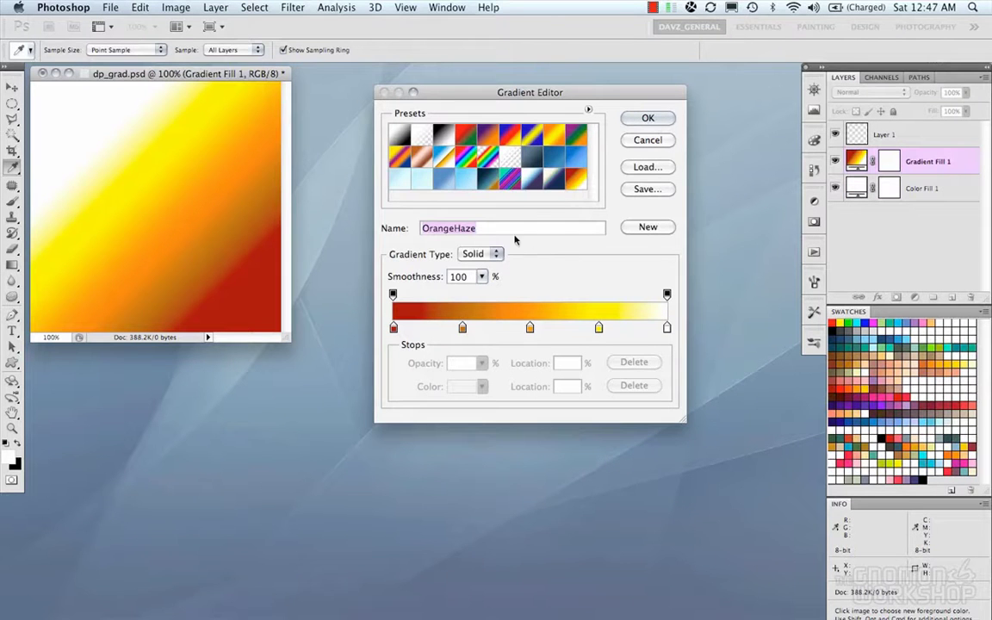
Step: Load the Red, Green preset and set its end opacity stop to 0%
{"action": "left_click", "coordinate": [465, 136]}
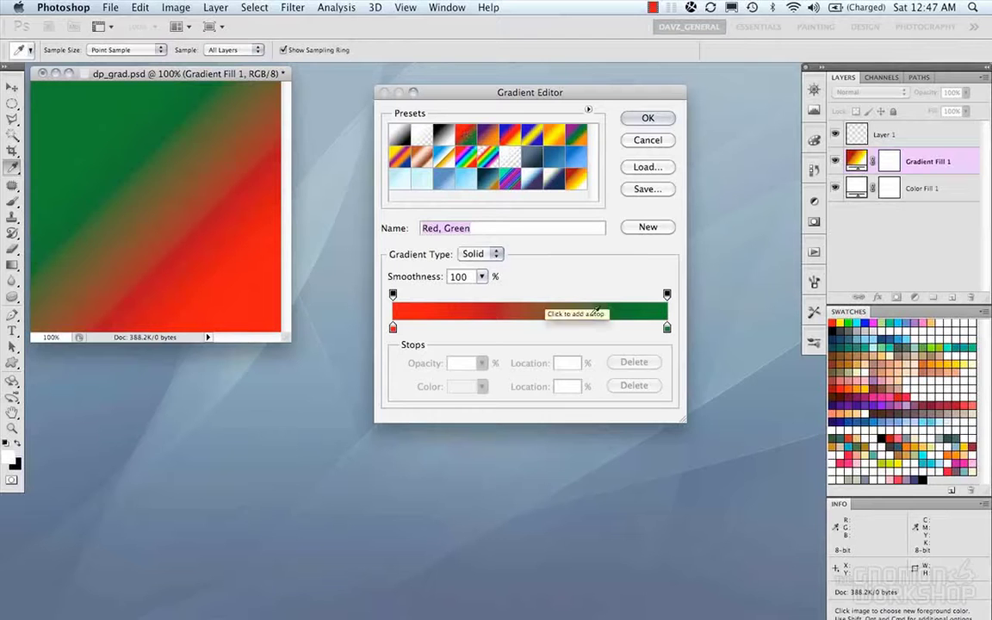
{"action": "left_click", "coordinate": [668, 296]}
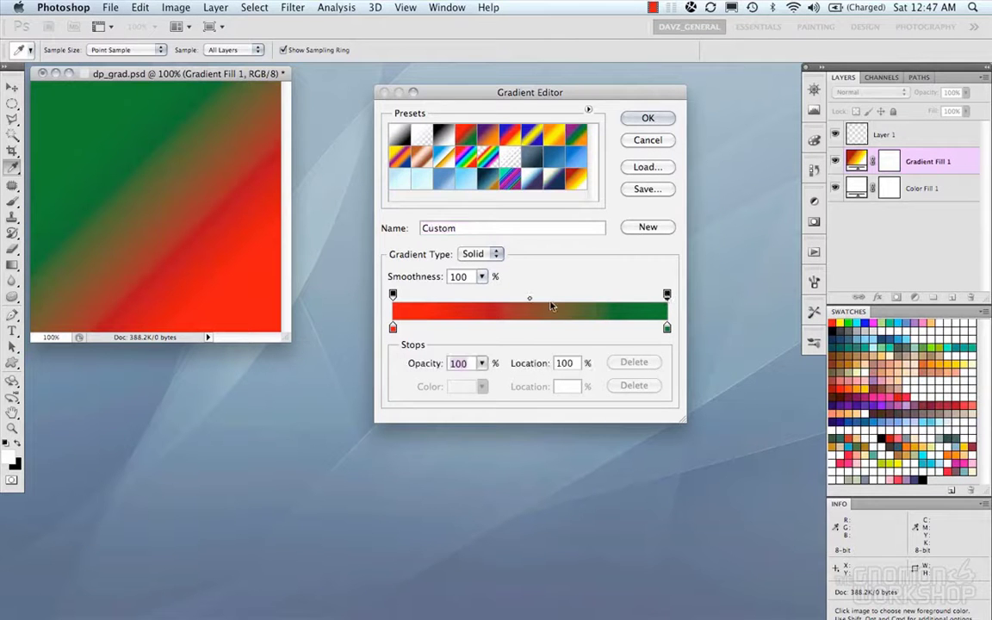
{"action": "type", "text": "0"}
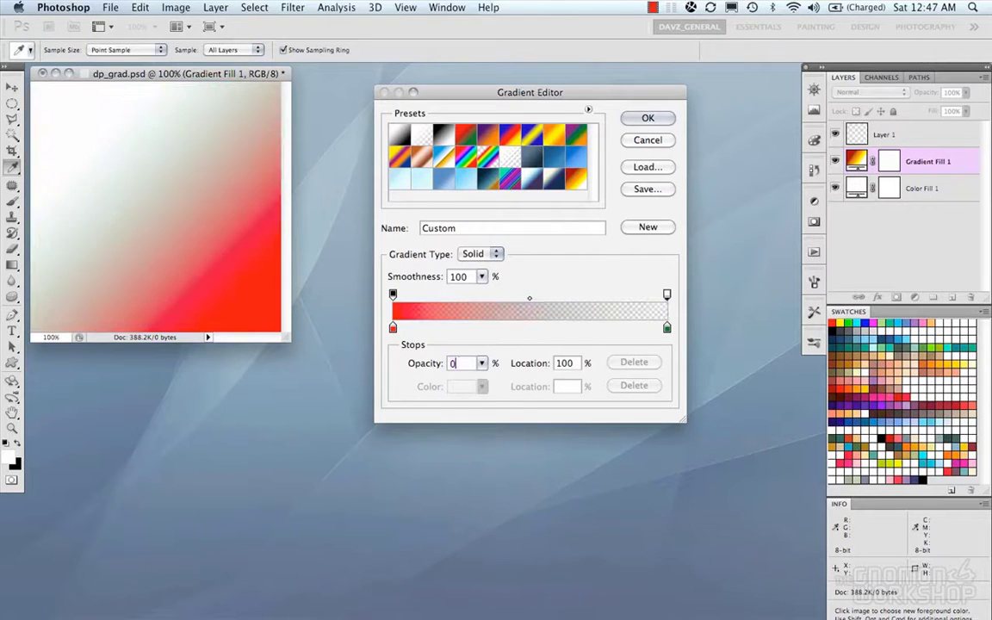
Step: Change the end colour stop to red
{"action": "left_click", "coordinate": [667, 327]}
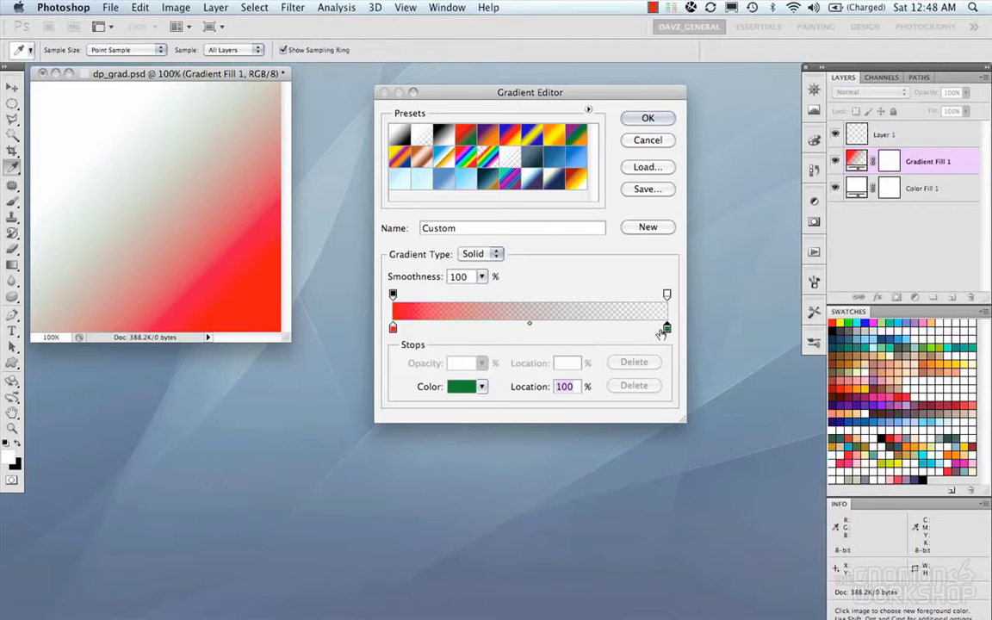
{"action": "double_click", "coordinate": [666, 328]}
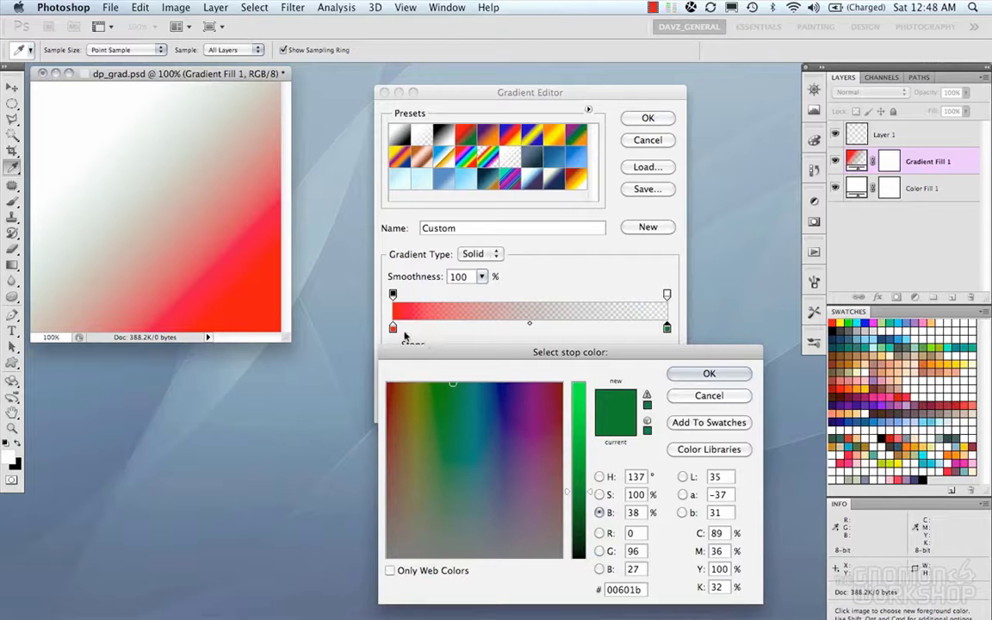
{"action": "left_click", "coordinate": [698, 373]}
{"action": "left_click", "coordinate": [469, 386]}
{"action": "left_click", "coordinate": [834, 325]}
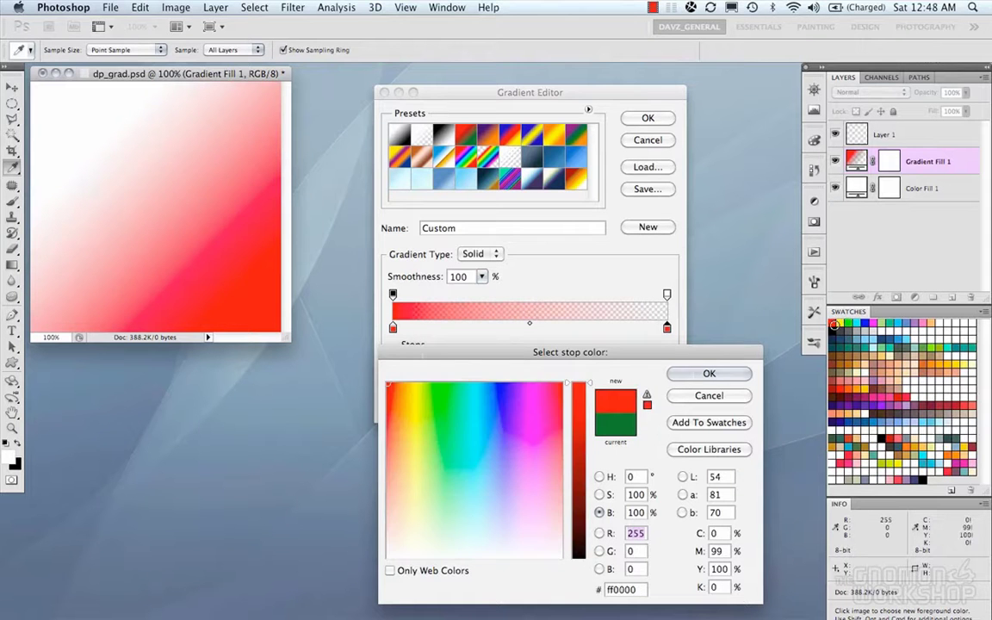
{"action": "left_click", "coordinate": [707, 374]}
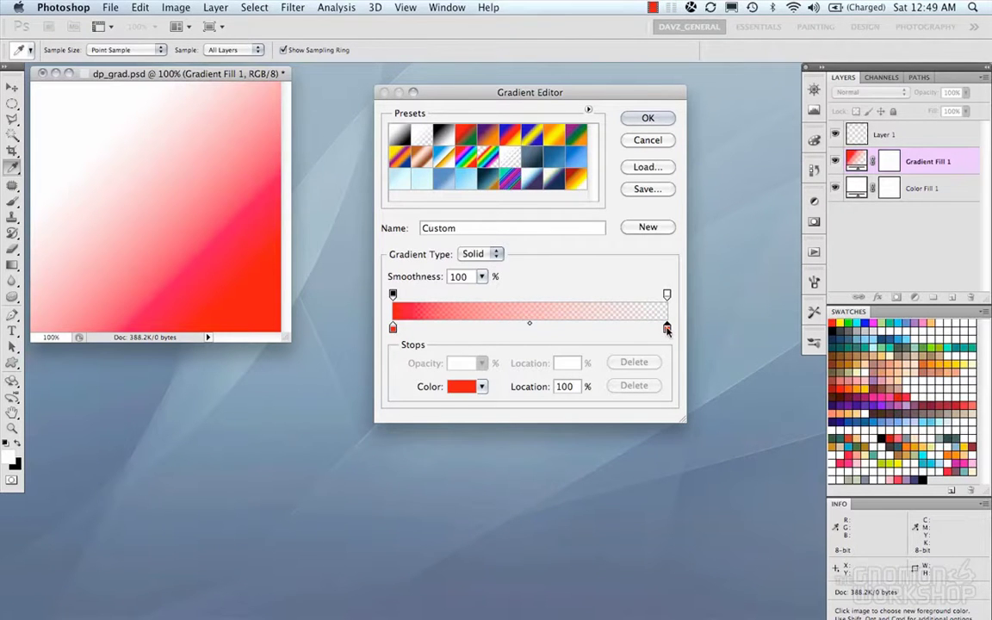
Step: Change the starting colour stop to blue-violet (031de1)
{"action": "double_click", "coordinate": [393, 328]}
{"action": "left_click", "coordinate": [497, 372]}
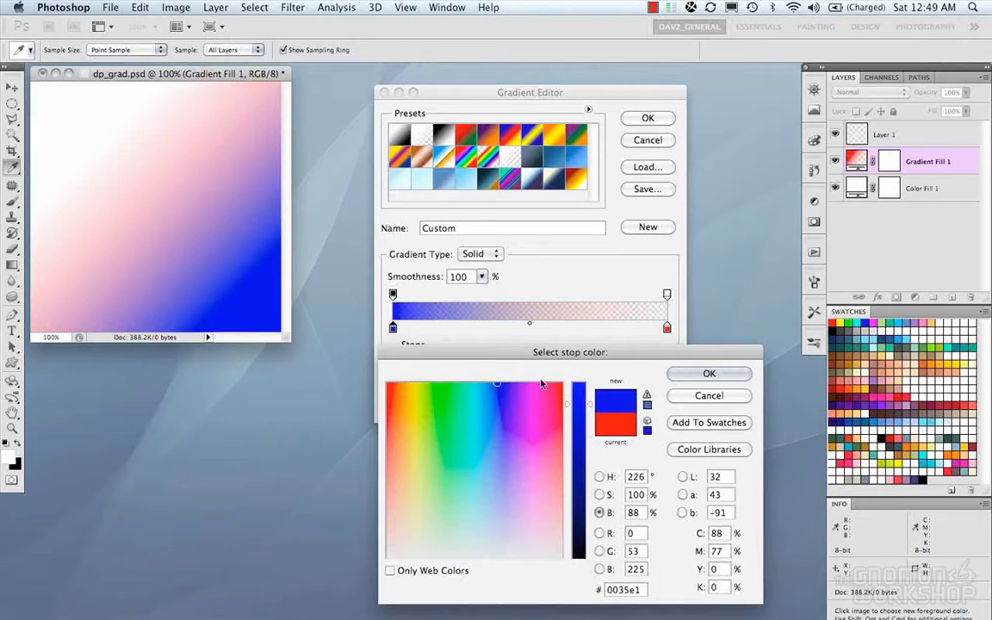
{"action": "left_click_drag", "start_coordinate": [505, 384], "coordinate": [519, 385]}
{"action": "left_click", "coordinate": [676, 377]}
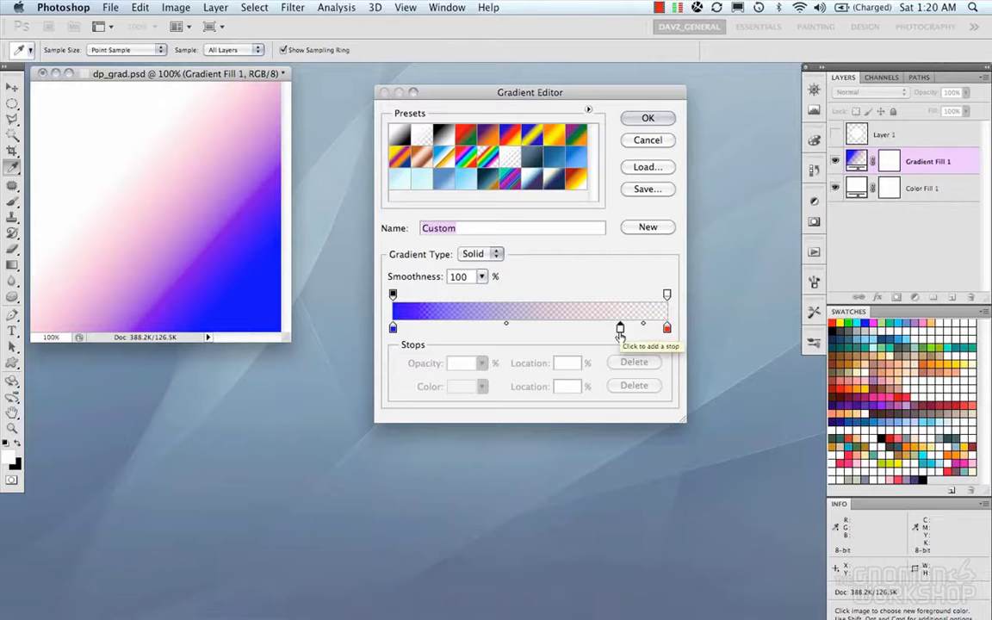
Step: Add and remove a colour stop at 83%, then switch the Gradient Type to Noise
{"action": "left_click", "coordinate": [620, 328]}
{"action": "left_click_drag", "start_coordinate": [620, 328], "coordinate": [613, 271]}
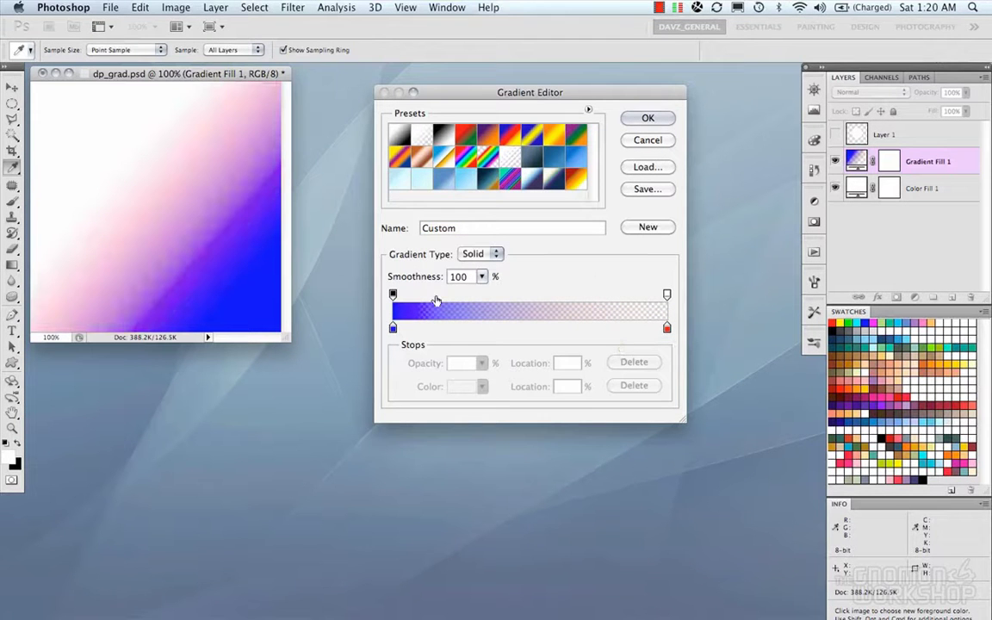
{"action": "left_click", "coordinate": [479, 255]}
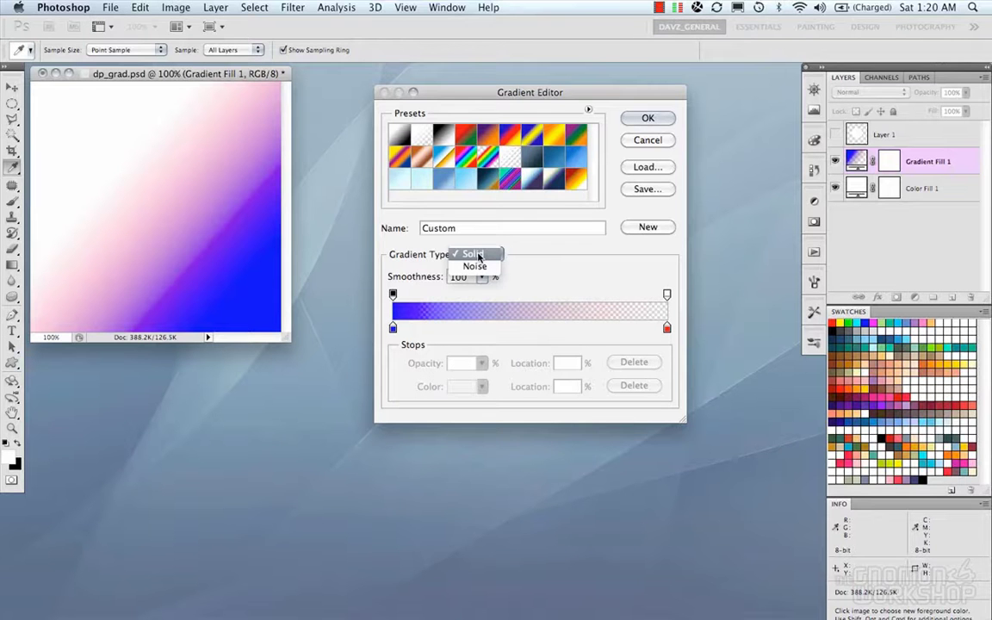
{"action": "left_click", "coordinate": [479, 255]}
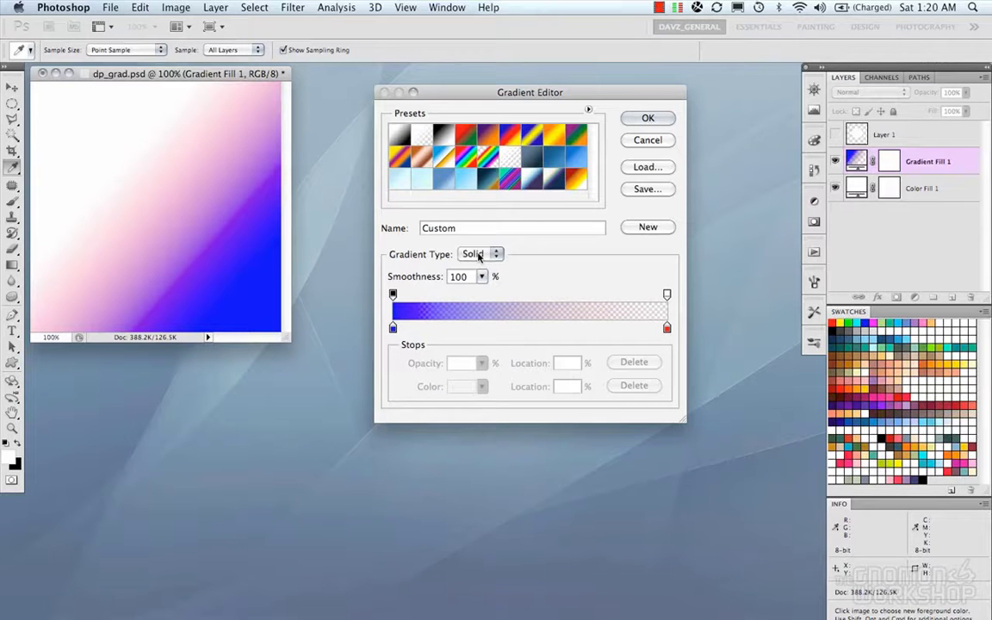
{"action": "left_click", "coordinate": [479, 255]}
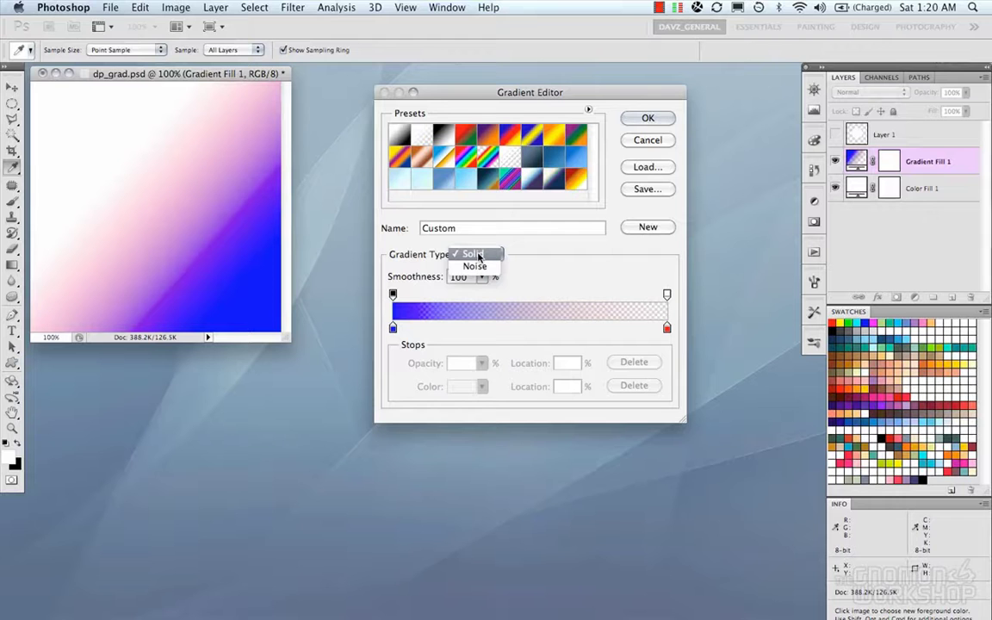
{"action": "left_click", "coordinate": [479, 255]}
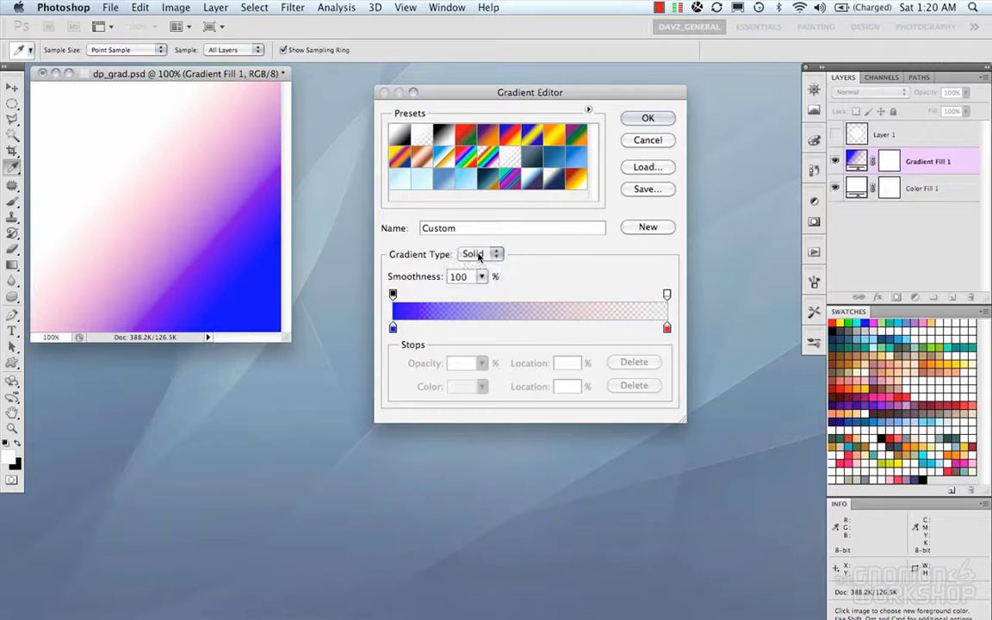
{"action": "left_click", "coordinate": [478, 255]}
{"action": "left_click", "coordinate": [476, 267]}
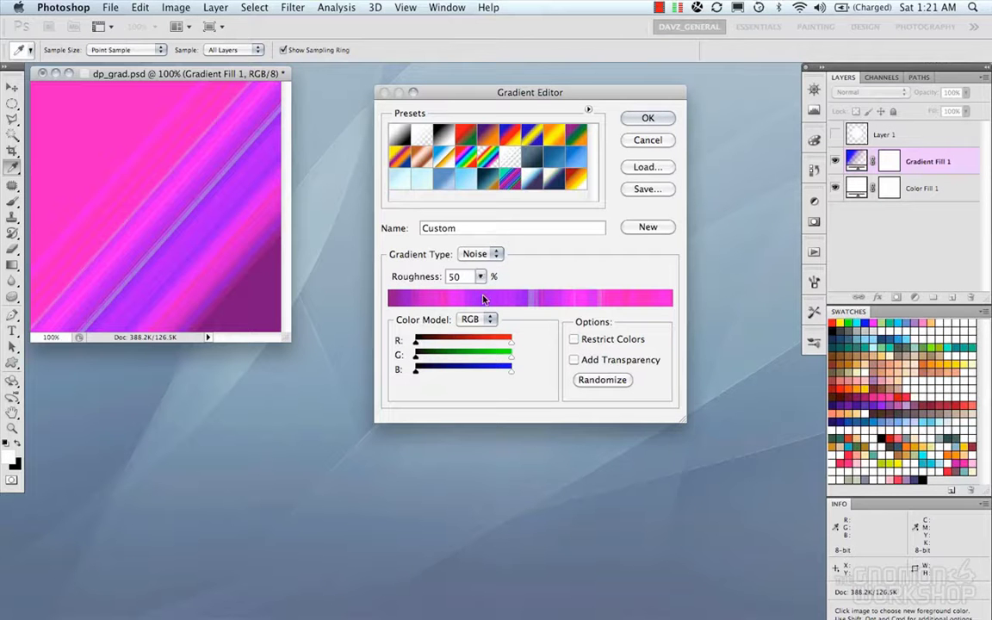
Step: Try the Red Green, Violet Orange, Blue Red Yellow and Black White presets, then choose Noise again
{"action": "left_click", "coordinate": [465, 135]}
{"action": "left_click", "coordinate": [488, 135]}
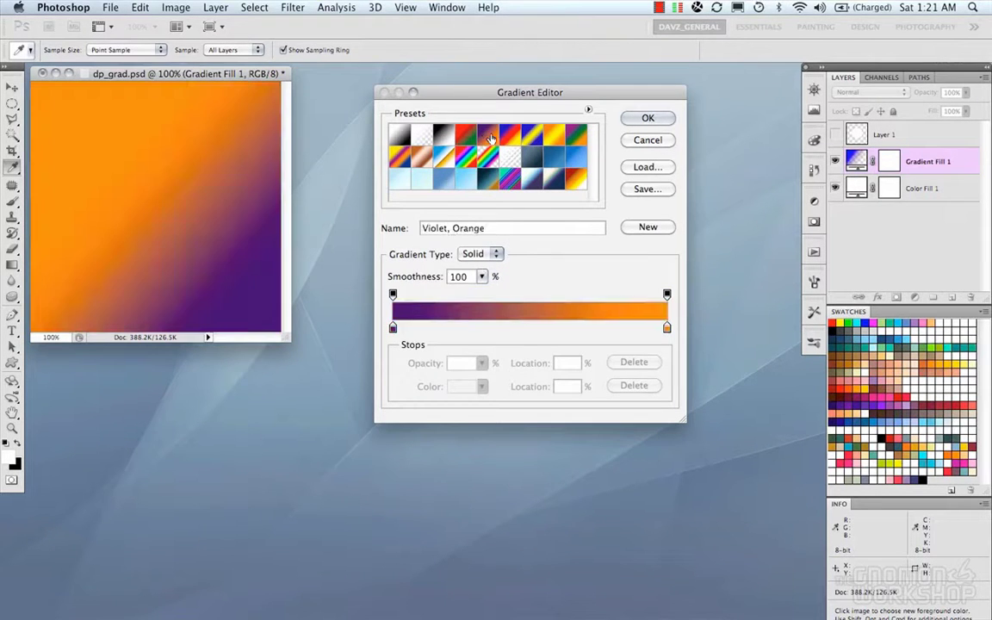
{"action": "left_click", "coordinate": [509, 135]}
{"action": "left_click", "coordinate": [532, 136]}
{"action": "left_click", "coordinate": [472, 136]}
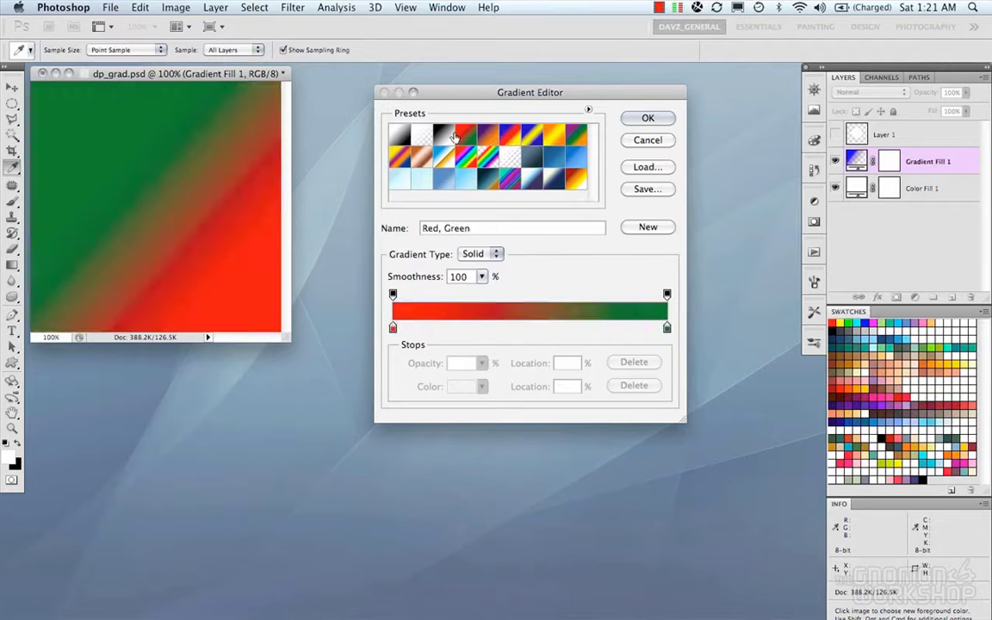
{"action": "left_click", "coordinate": [399, 131]}
{"action": "left_click", "coordinate": [482, 253]}
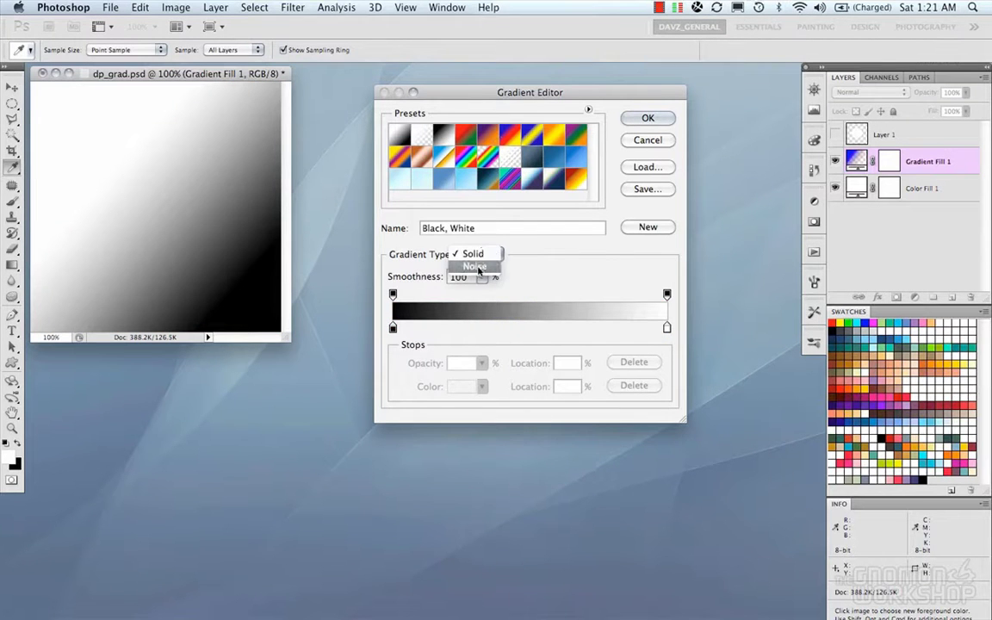
{"action": "left_click", "coordinate": [475, 266]}
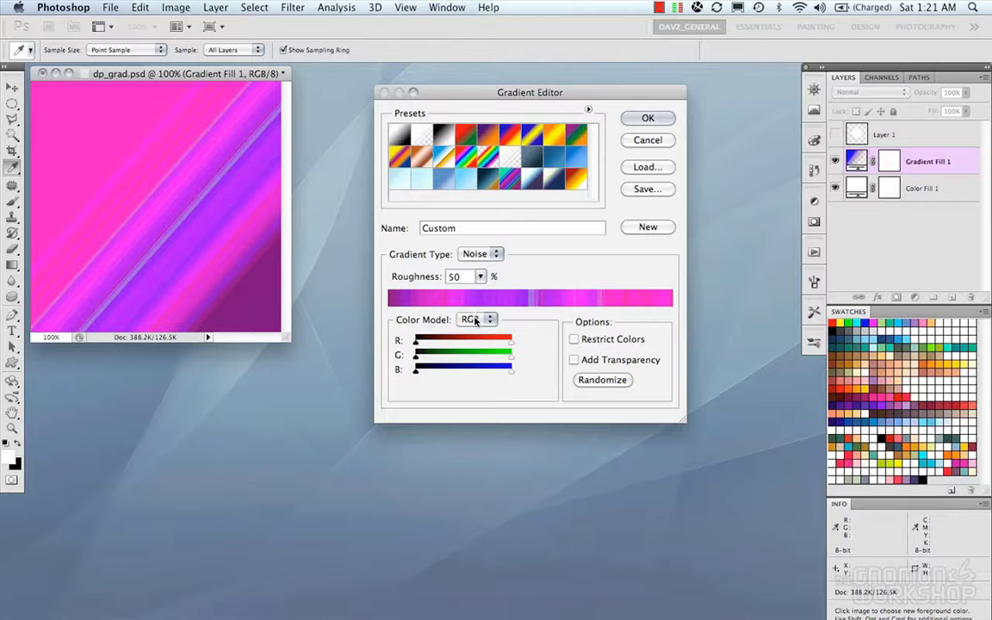
Step: Set the noise colour model to HSB and widen the hue range to include cyan
{"action": "left_click", "coordinate": [475, 317]}
{"action": "left_click", "coordinate": [479, 331]}
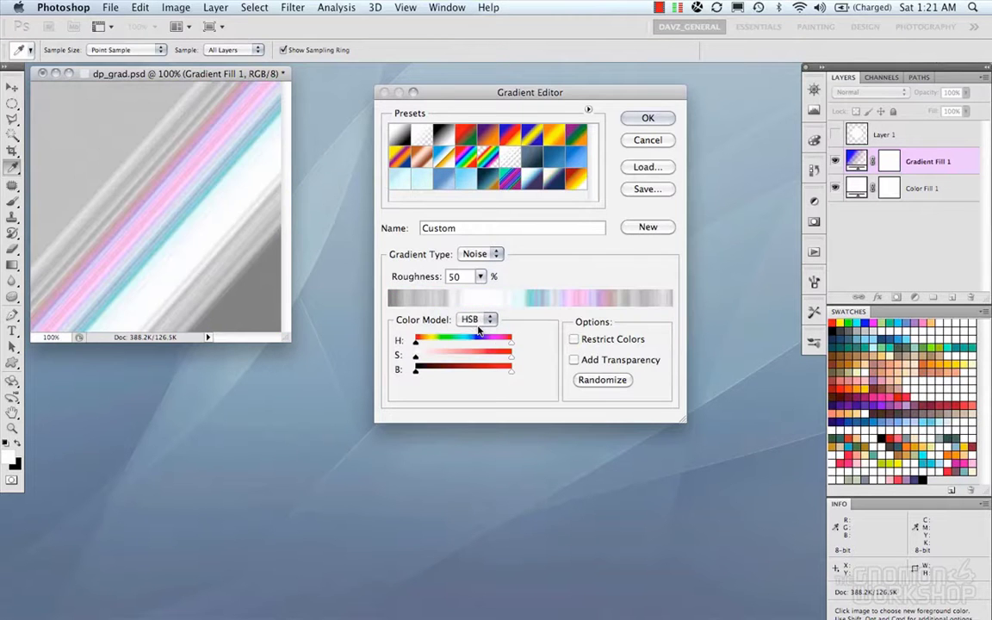
{"action": "left_click", "coordinate": [478, 323]}
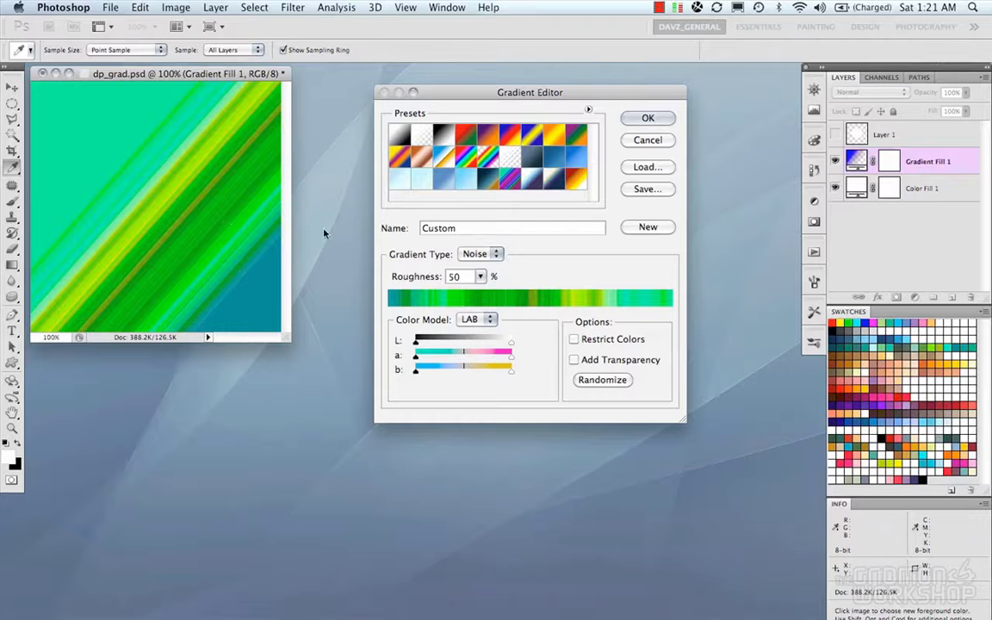
{"action": "left_click", "coordinate": [485, 320]}
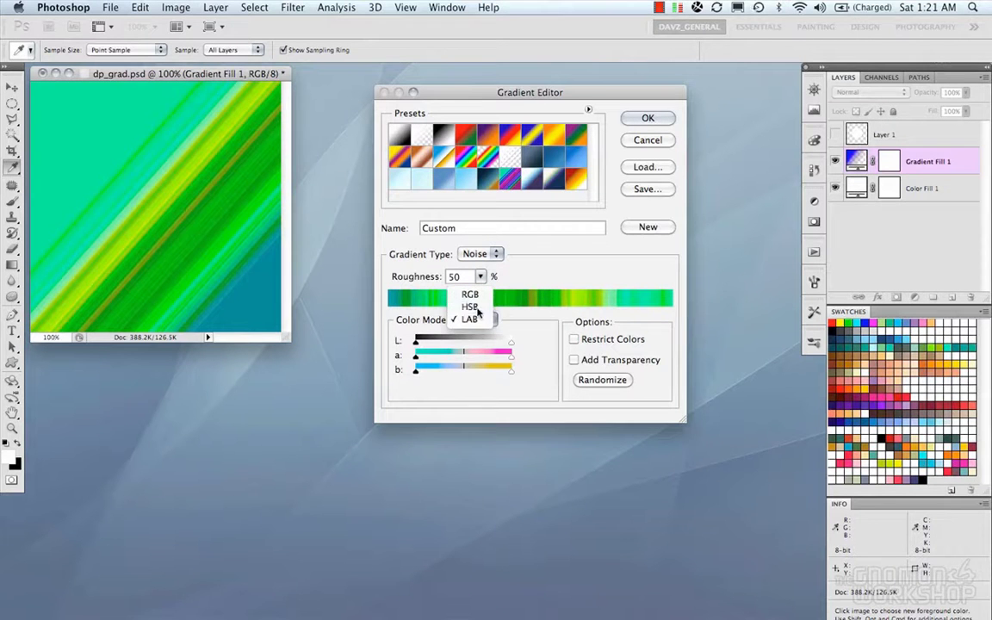
{"action": "left_click", "coordinate": [470, 307]}
{"action": "left_click_drag", "start_coordinate": [469, 344], "coordinate": [416, 344]}
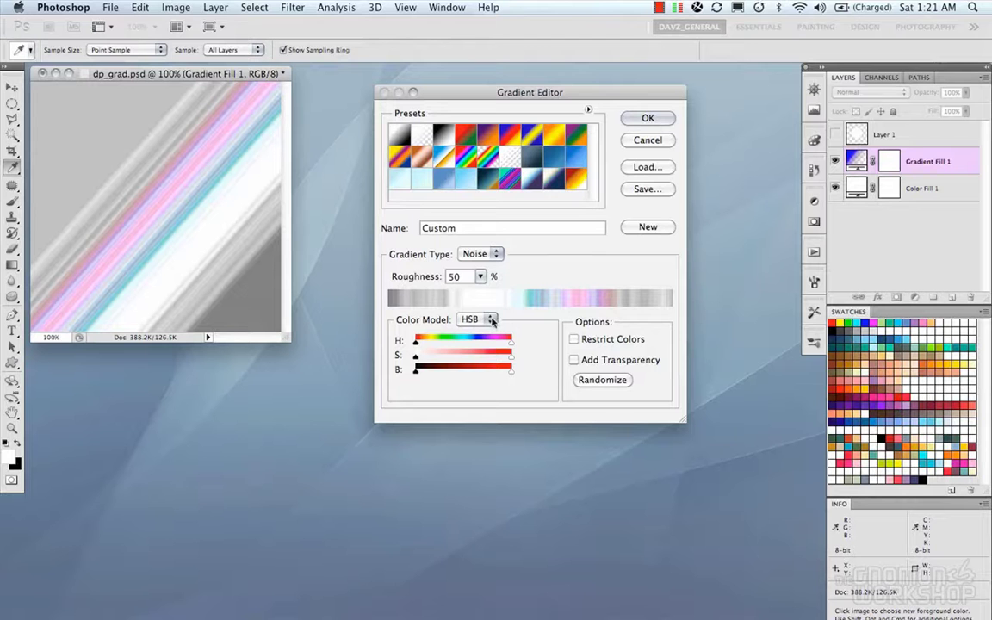
Step: Raise the saturation and brightness minimums and set noise roughness to 5 for a smooth magenta-cyan blend
{"action": "left_click", "coordinate": [479, 276]}
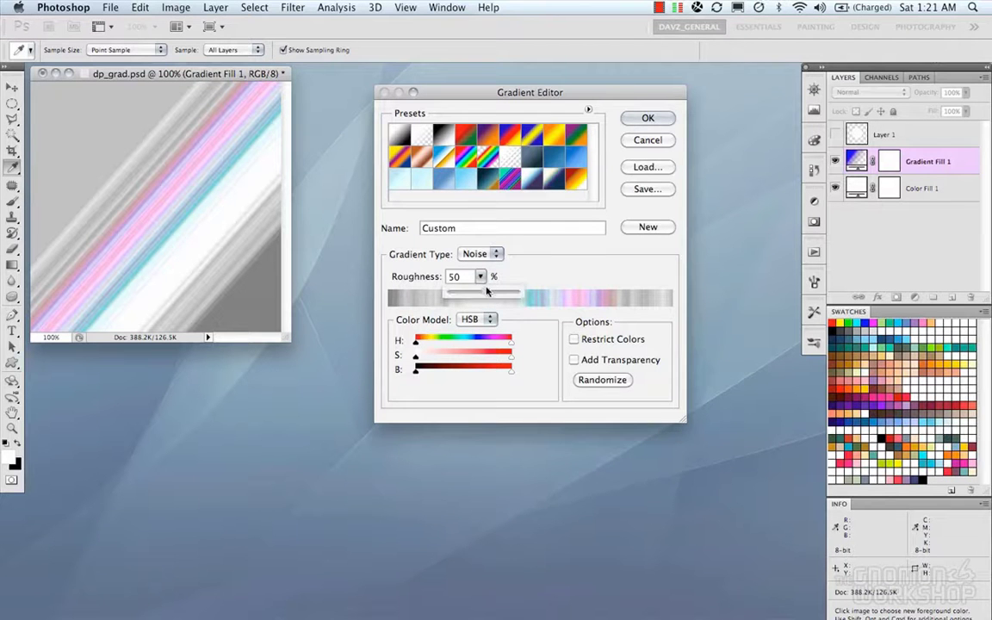
{"action": "mouse_move", "coordinate": [481, 293]}
{"action": "left_mouse_down"}
{"action": "mouse_move", "coordinate": [522, 296]}
{"action": "mouse_move", "coordinate": [447, 296]}
{"action": "mouse_move", "coordinate": [538, 298]}
{"action": "mouse_move", "coordinate": [447, 295]}
{"action": "mouse_move", "coordinate": [467, 296]}
{"action": "left_mouse_up"}
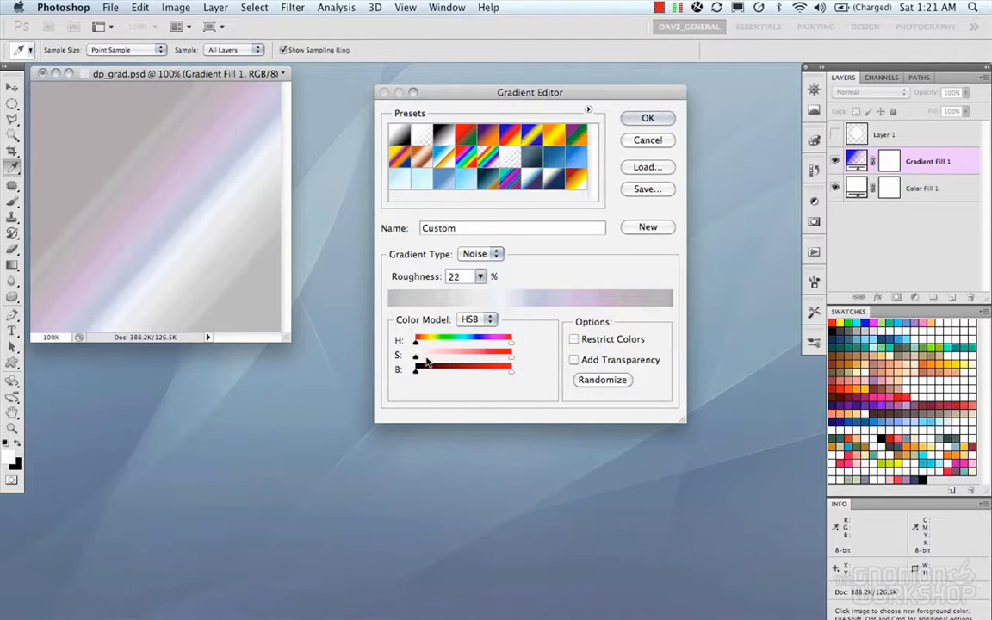
{"action": "left_click_drag", "start_coordinate": [417, 358], "coordinate": [481, 361]}
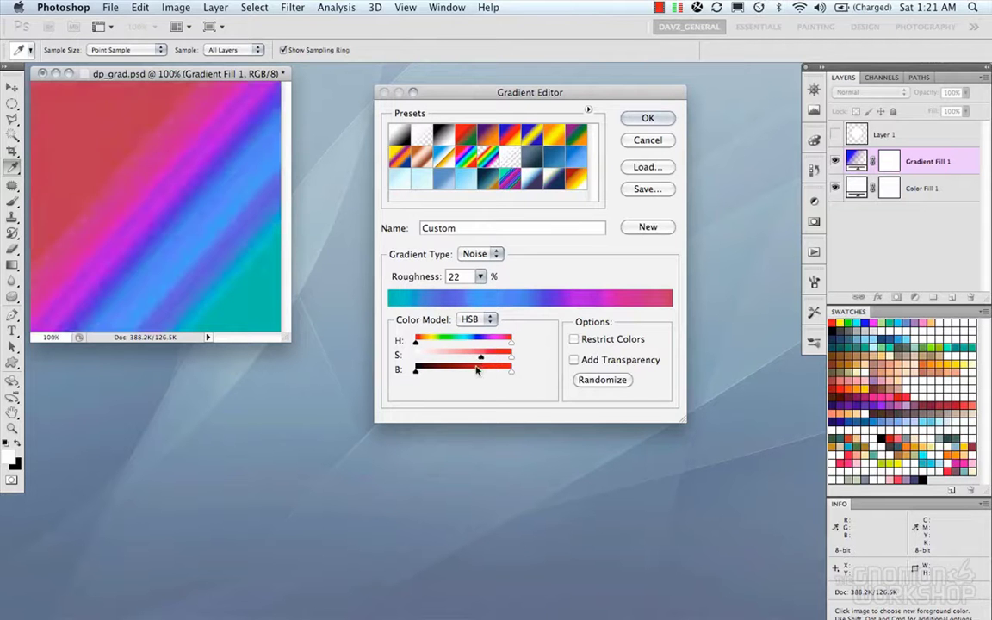
{"action": "left_click_drag", "start_coordinate": [418, 373], "coordinate": [453, 372]}
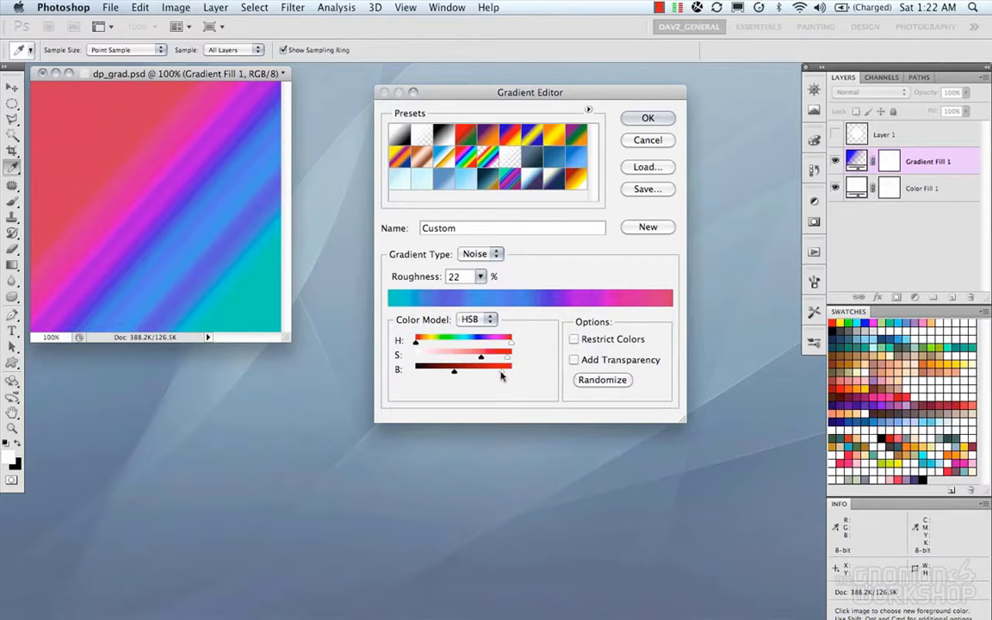
{"action": "left_click_drag", "start_coordinate": [480, 277], "coordinate": [472, 296]}
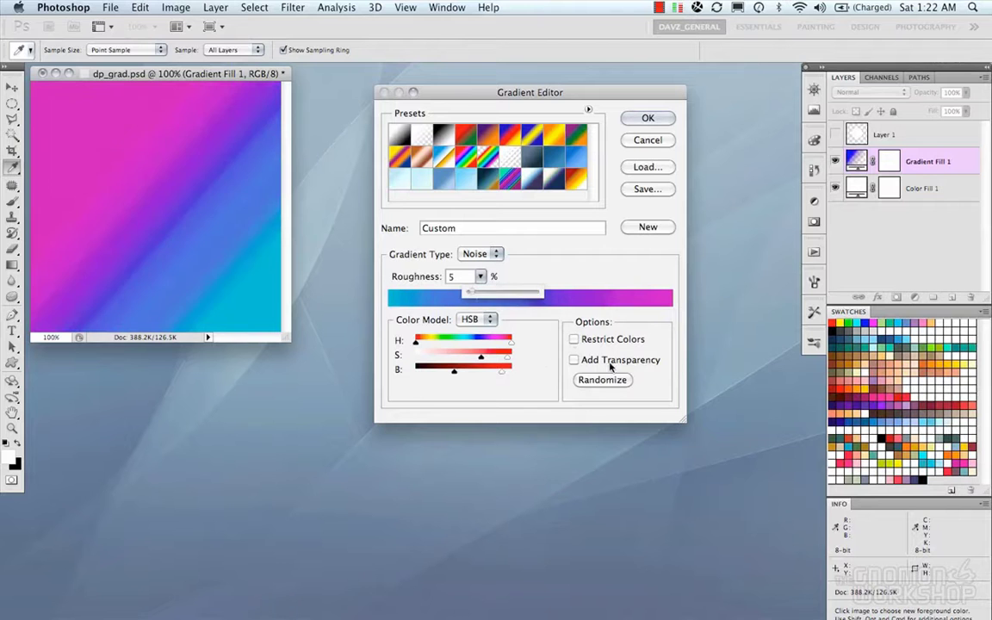
Step: Enable Restrict Colors and narrow the hue range from its upper end
{"action": "left_click", "coordinate": [573, 340]}
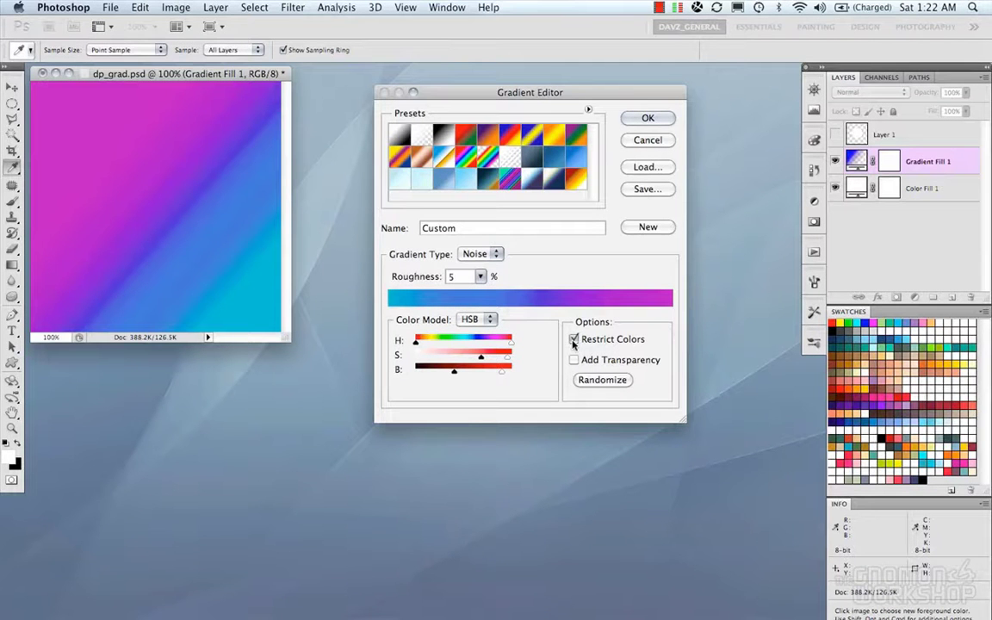
{"action": "left_click", "coordinate": [574, 339]}
{"action": "left_click", "coordinate": [574, 340]}
{"action": "left_click_drag", "start_coordinate": [511, 347], "coordinate": [468, 360]}
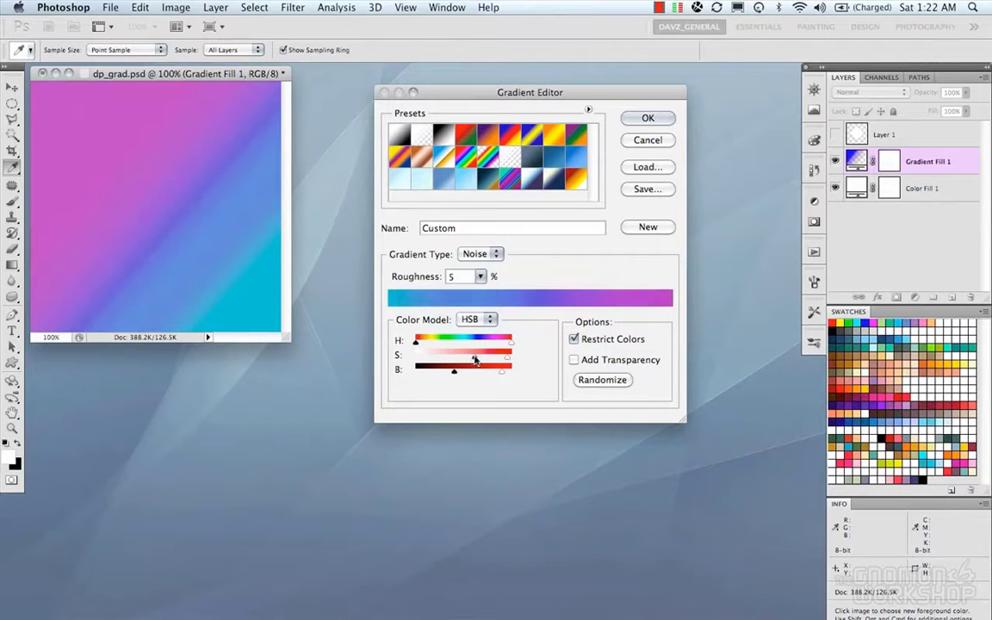
Step: Turn on Add Transparency and set the noise roughness to 15
{"action": "left_click", "coordinate": [574, 360]}
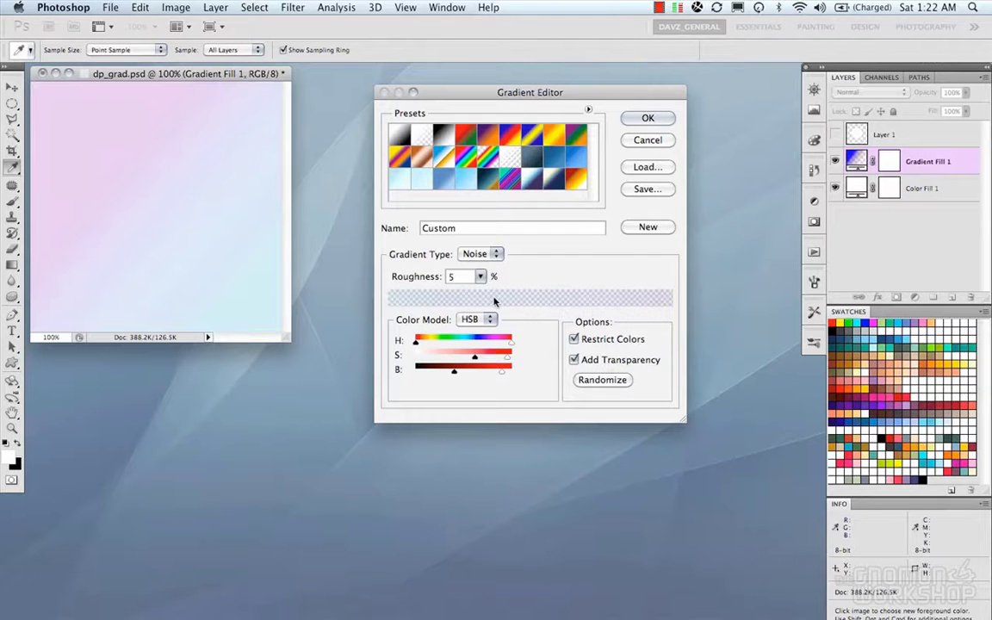
{"action": "left_click", "coordinate": [480, 276]}
{"action": "left_click_drag", "start_coordinate": [488, 295], "coordinate": [490, 295]}
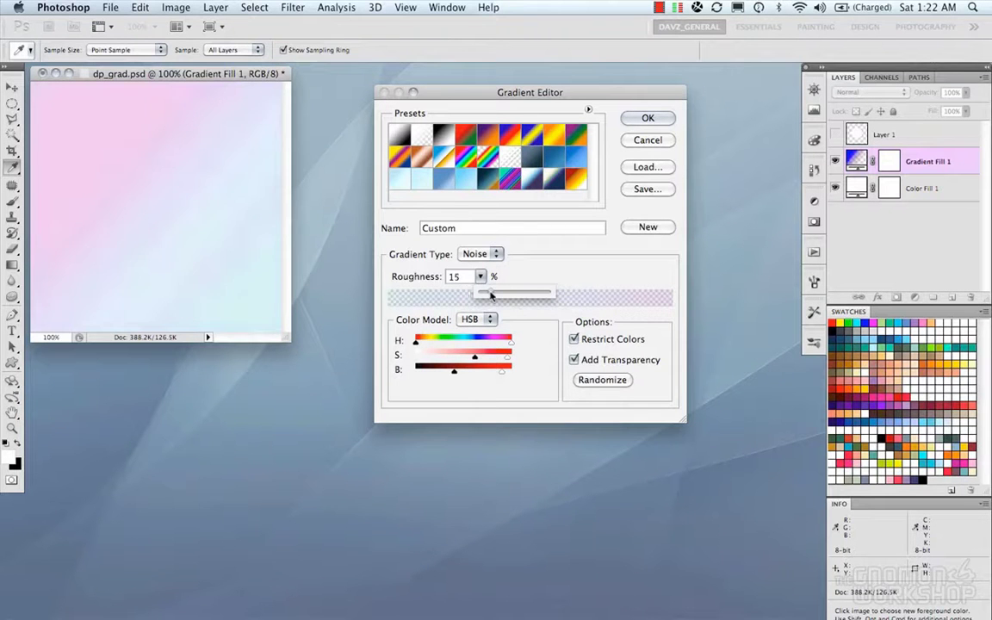
{"action": "left_click", "coordinate": [480, 276]}
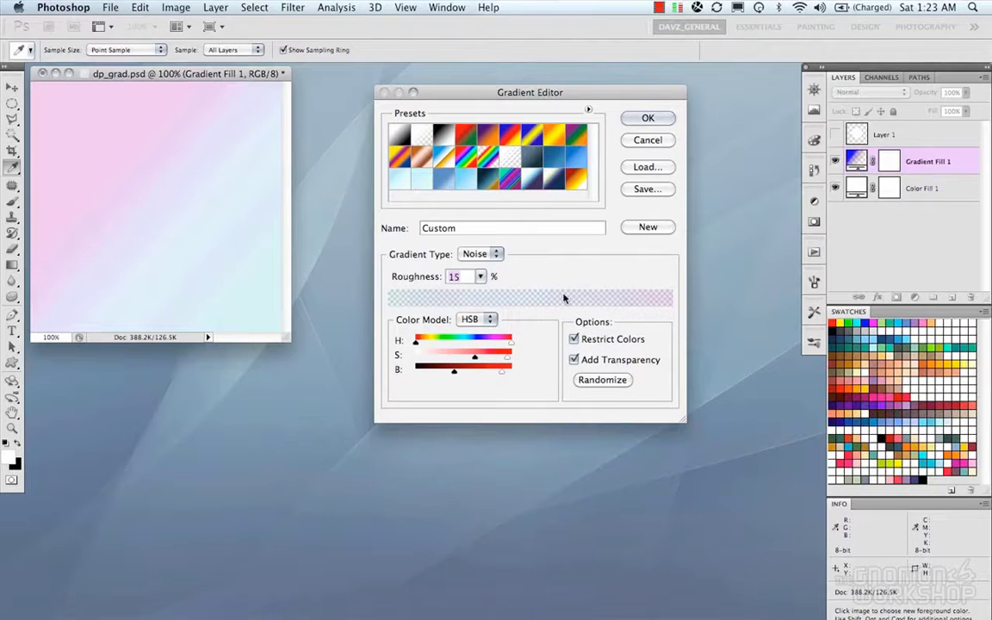
Step: Turn Add Transparency off and randomize the noise gradient until it shades red to magenta
{"action": "left_click", "coordinate": [574, 360]}
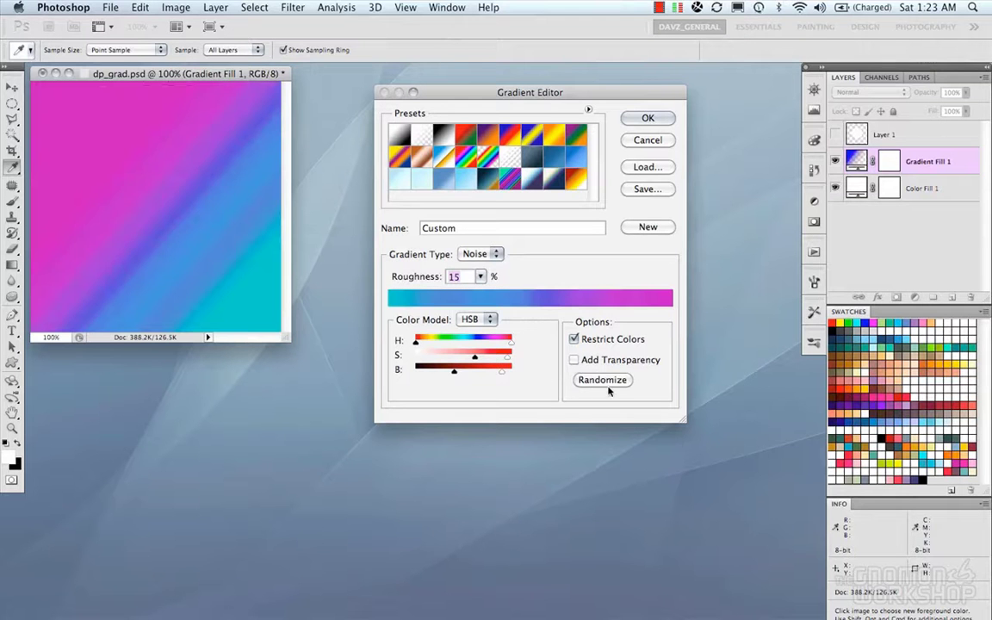
{"action": "left_click", "coordinate": [603, 381]}
{"action": "left_click", "coordinate": [603, 381]}
{"action": "left_click", "coordinate": [602, 382]}
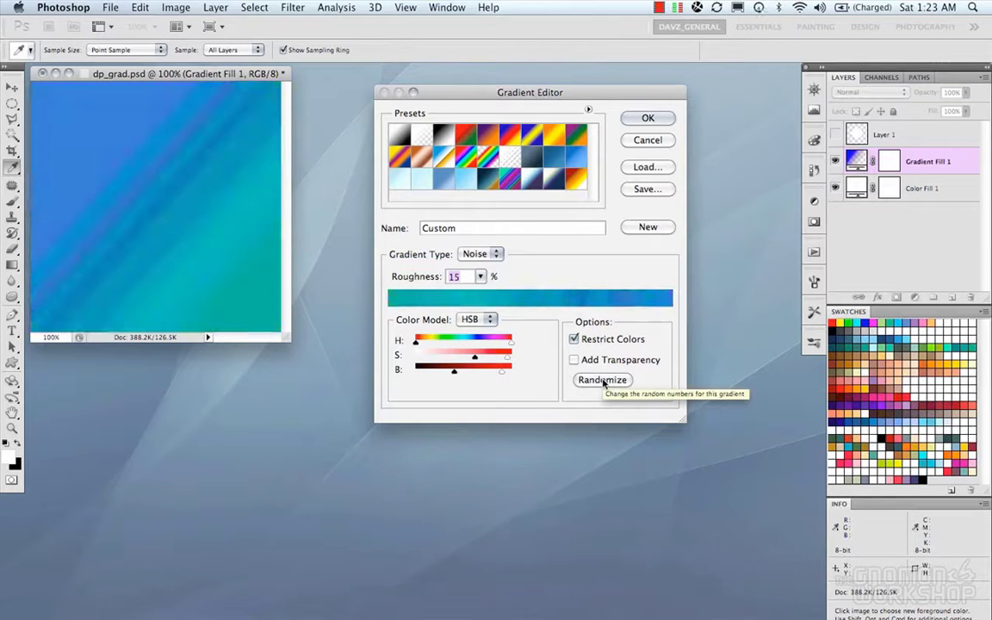
{"action": "left_click", "coordinate": [603, 382]}
{"action": "left_click", "coordinate": [603, 382]}
{"action": "left_click", "coordinate": [602, 382]}
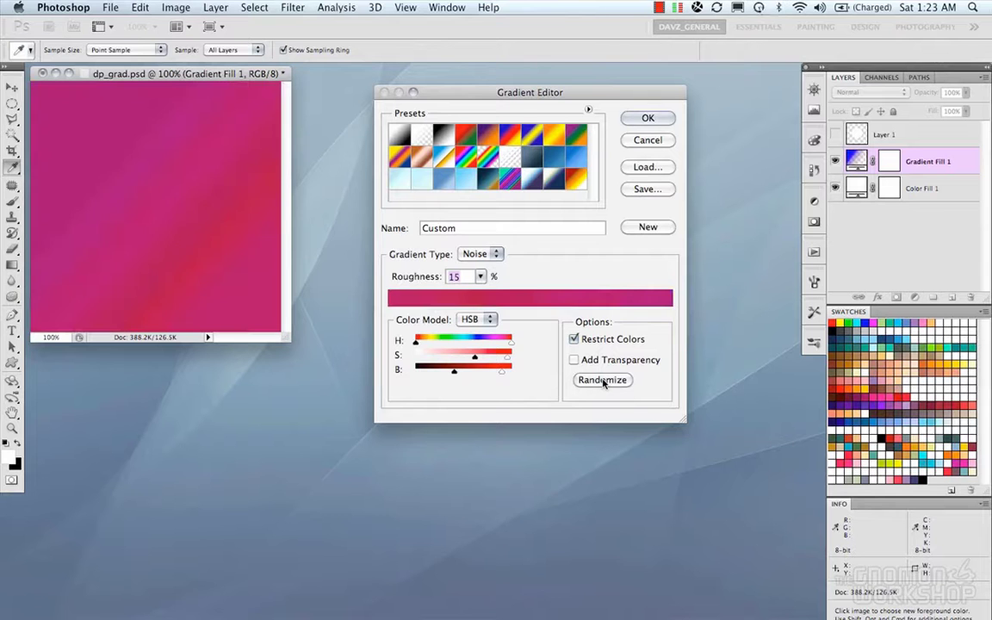
{"action": "left_click", "coordinate": [603, 382]}
{"action": "left_click", "coordinate": [602, 381]}
{"action": "left_click", "coordinate": [602, 382]}
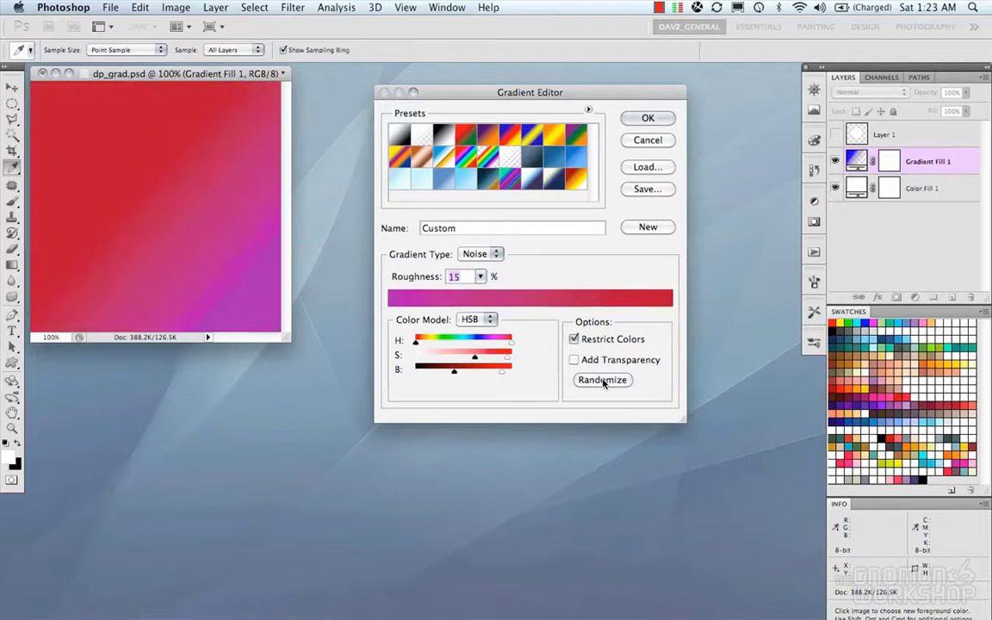